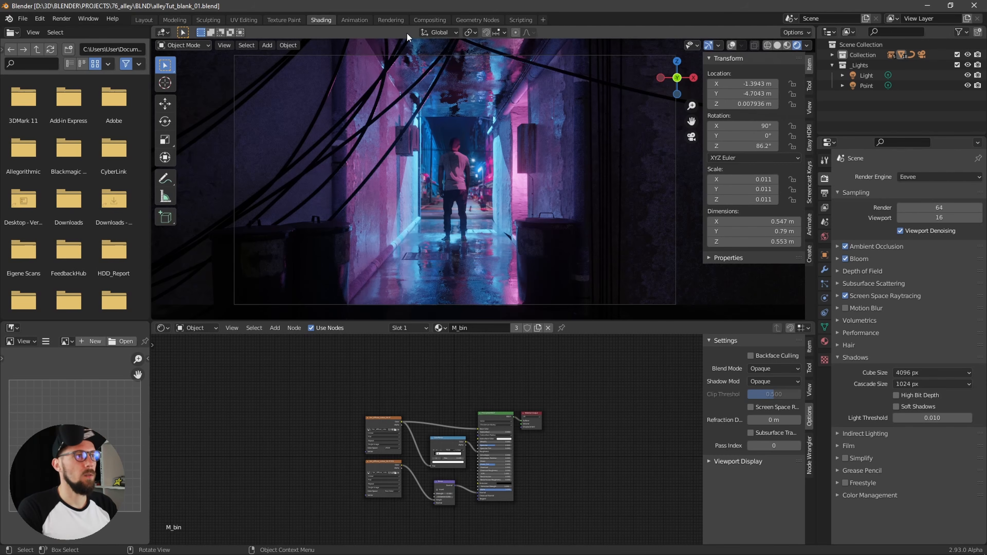
Open the Compositing workspace and widen the backdrop editor by narrowing the neighbouring node editor and the sidebar.
click(430, 20)
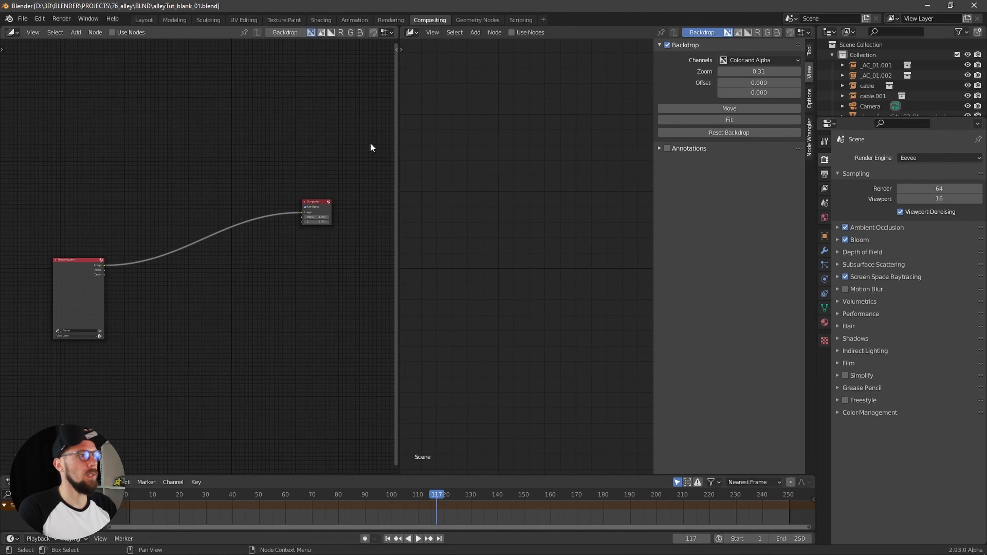
drag(399, 104, 375, 111)
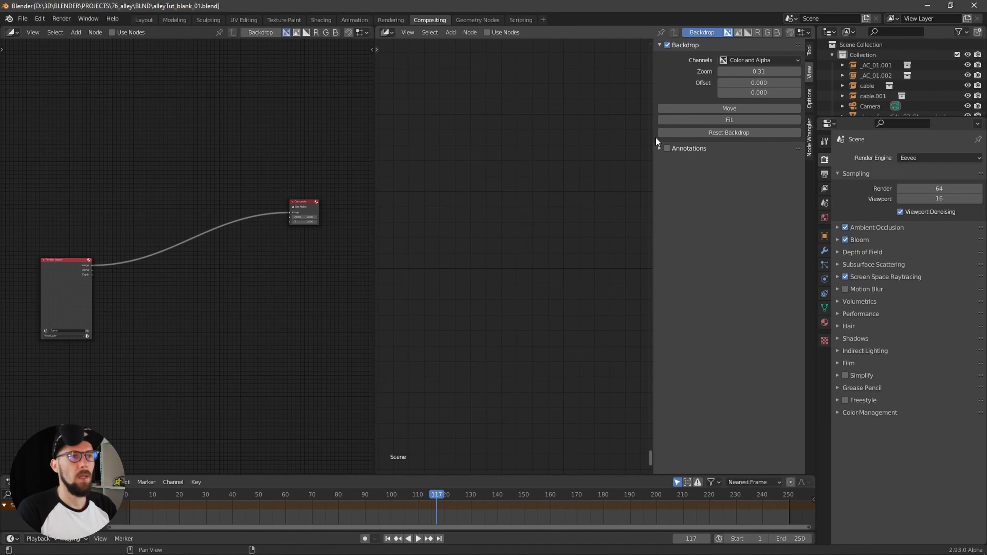
drag(654, 138, 756, 138)
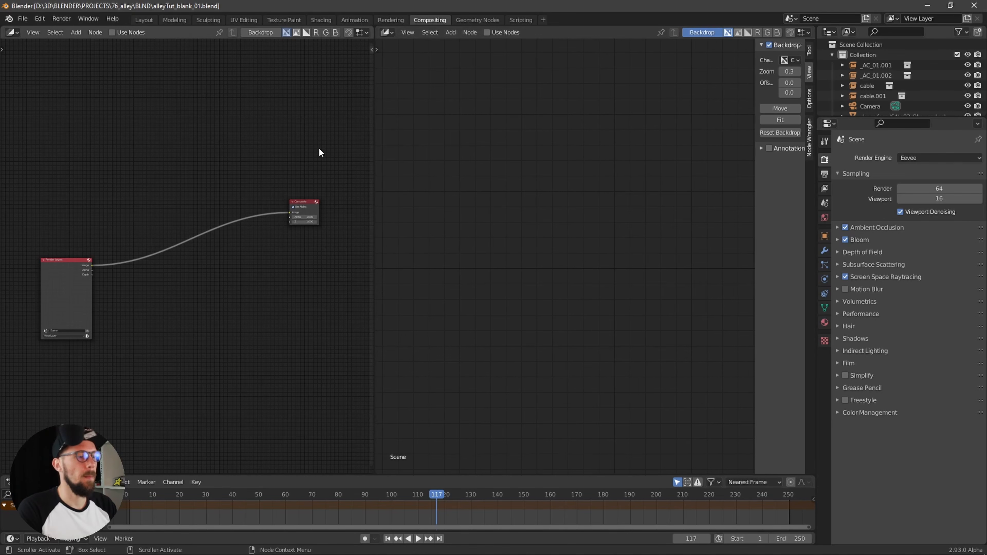
Enable Use Nodes for the scene and add a Viewer node above the Composite node.
middle_drag(271, 142, 260, 167)
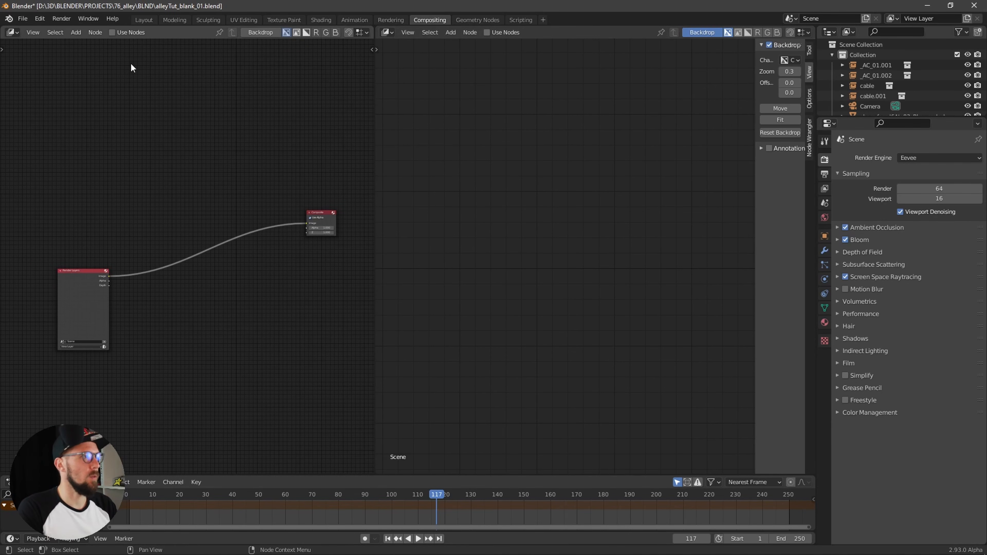
click(112, 33)
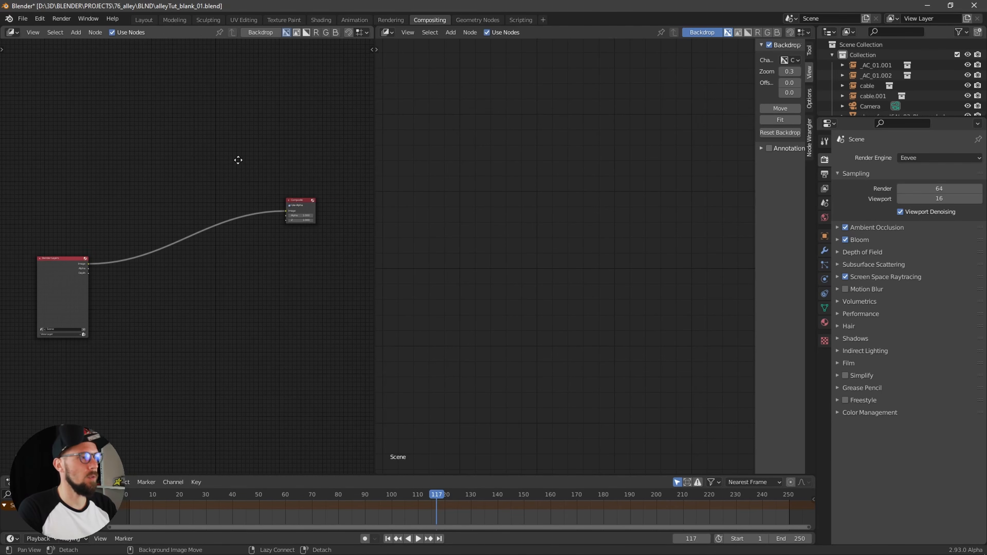
middle_drag(231, 182, 237, 194)
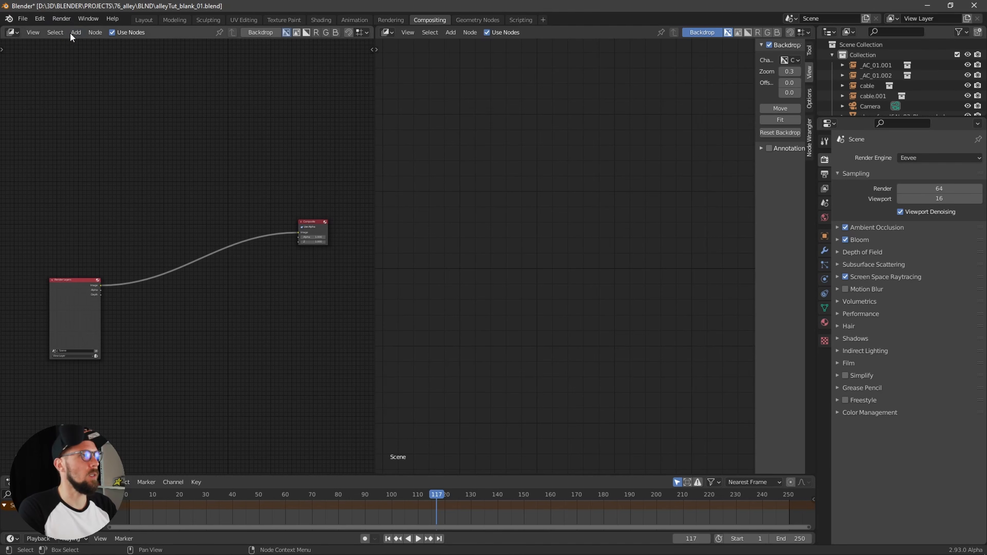
key(shift+a)
text(vie)
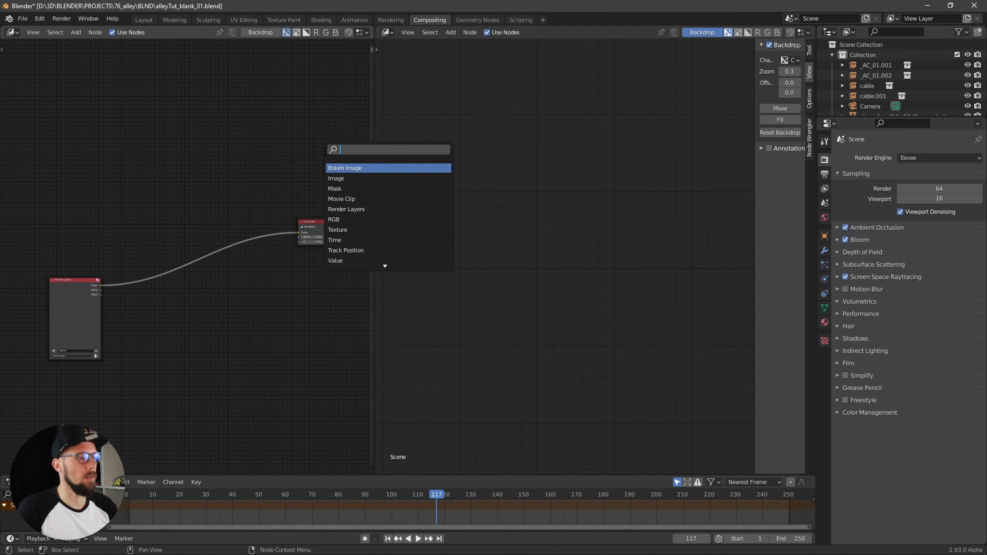
text(w)
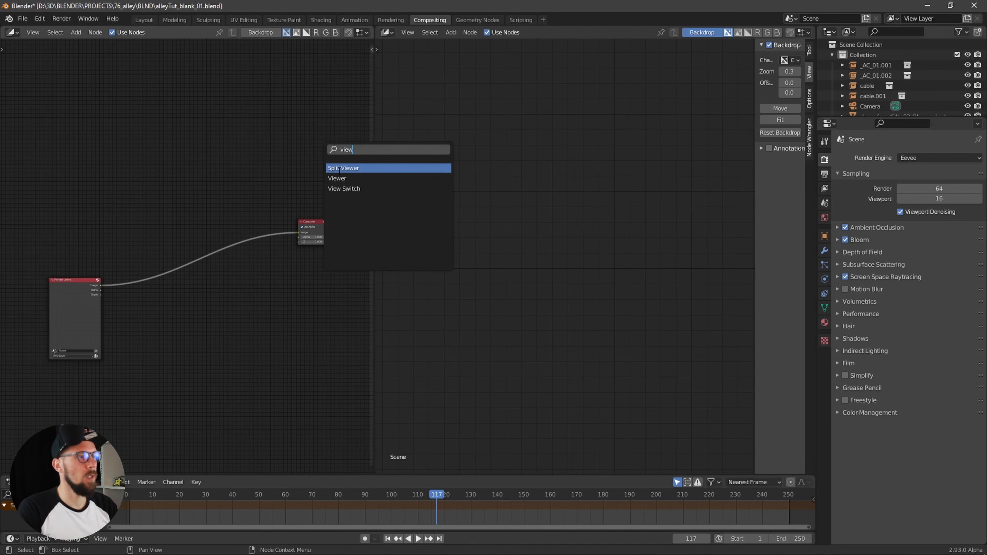
click(338, 178)
click(313, 172)
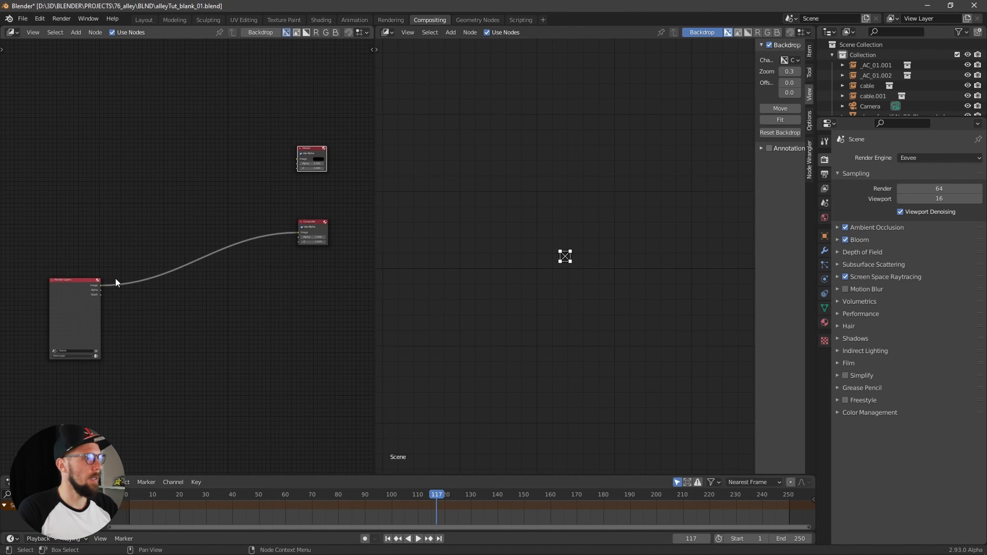
Move the Viewer node closer to Render Layers and connect the Render Layers Image output to its Image input.
scroll(229, 256, up, 3)
middle_drag(182, 294, 161, 314)
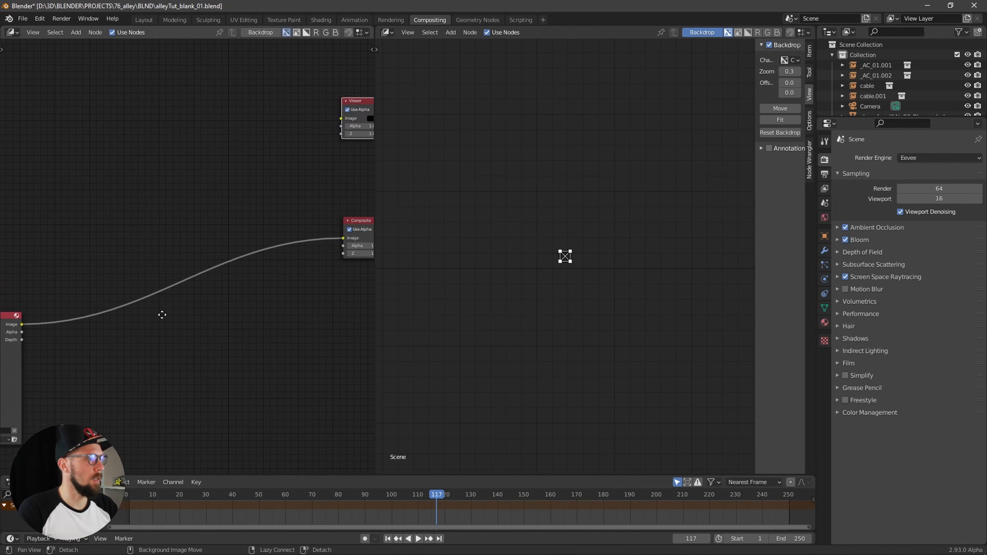
drag(352, 102, 210, 186)
drag(23, 322, 209, 205)
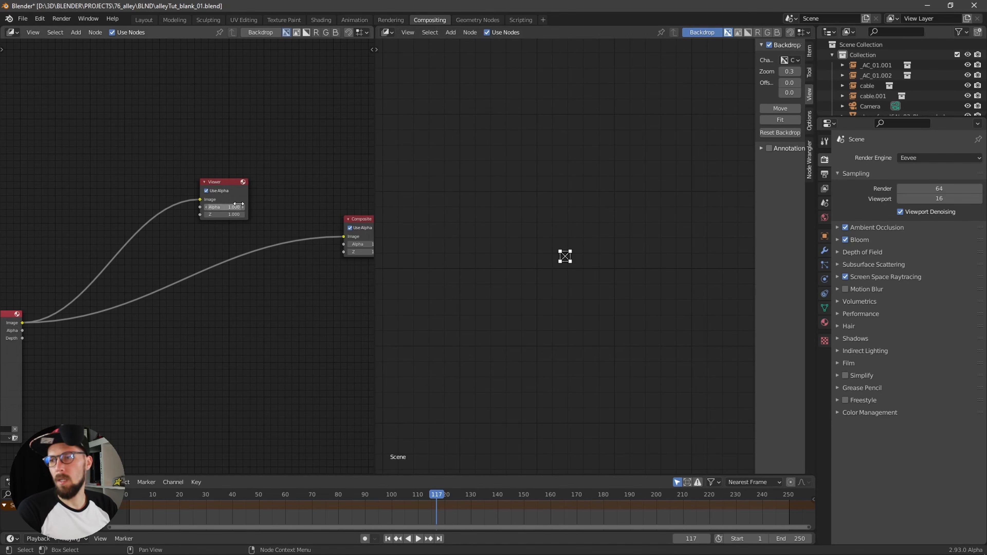
Render the current frame as a still image and close the render window after viewing it.
click(61, 18)
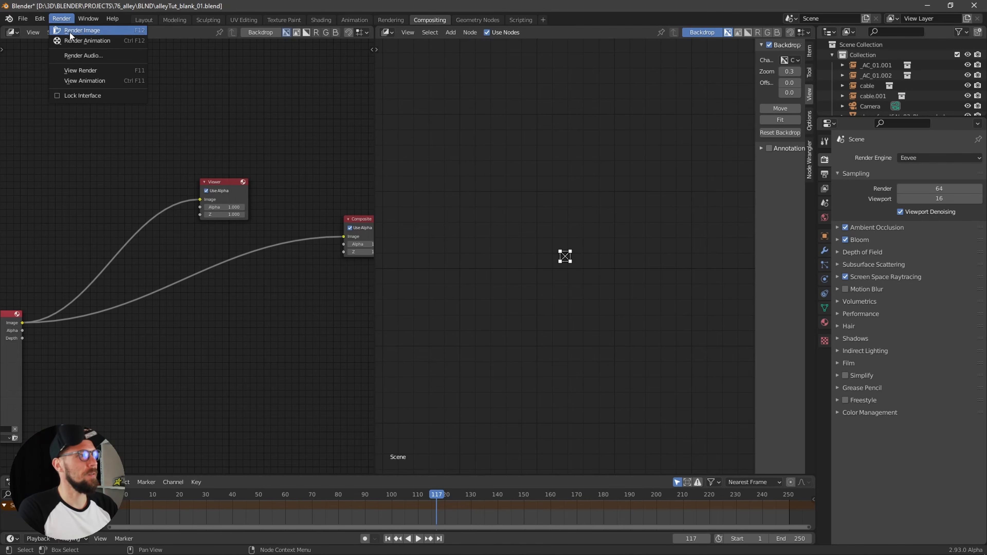
click(70, 31)
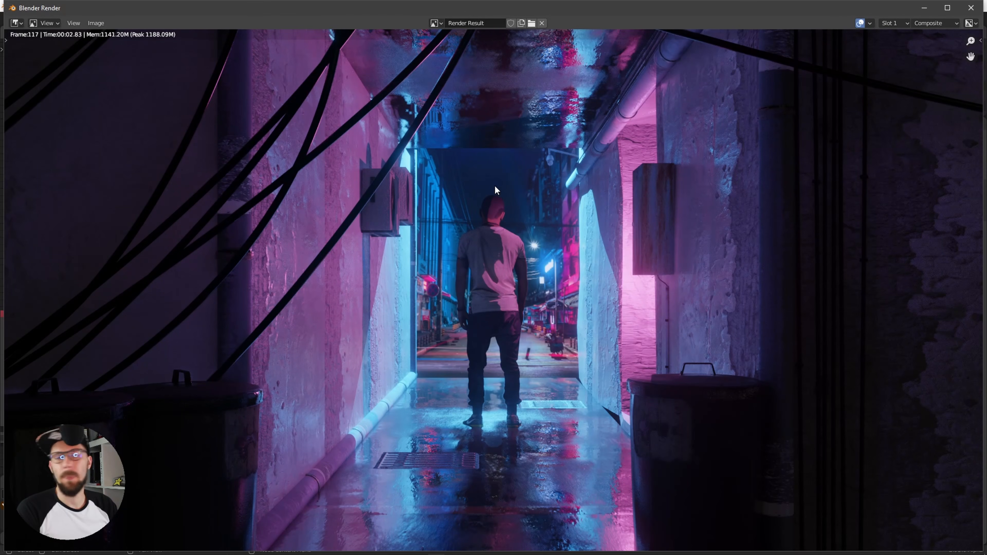
scroll(556, 210, down, 3)
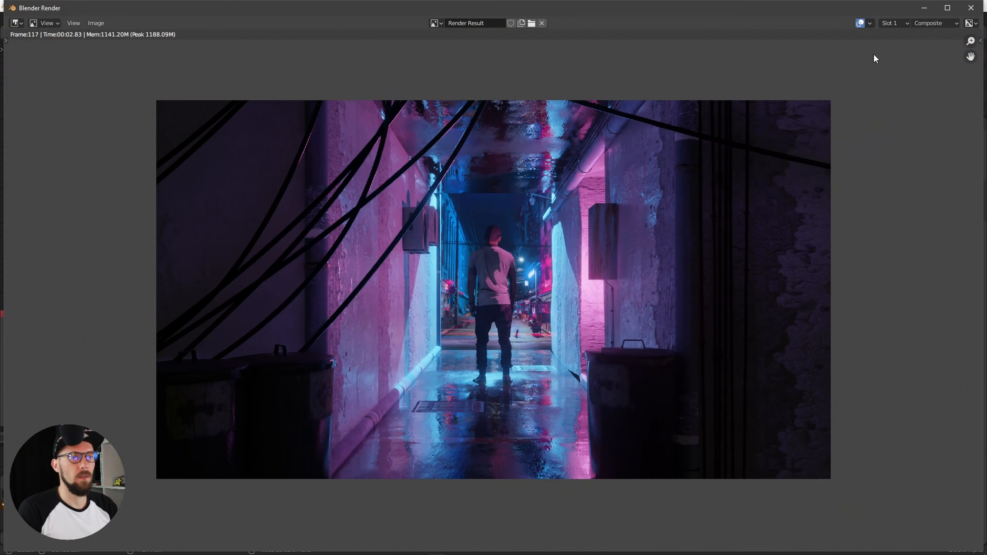
click(971, 9)
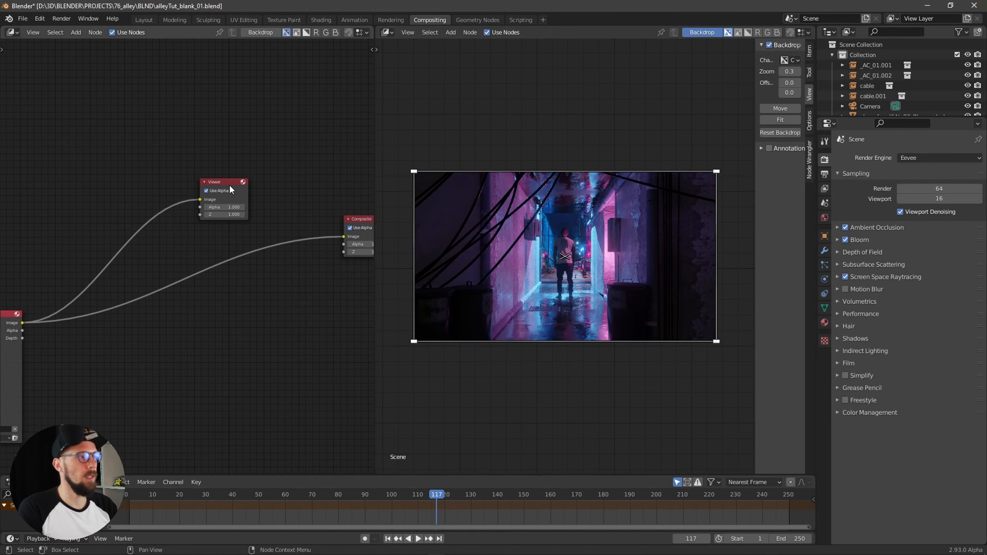
Arrange the output nodes so the Viewer node sits directly above the Composite node.
drag(225, 184, 245, 168)
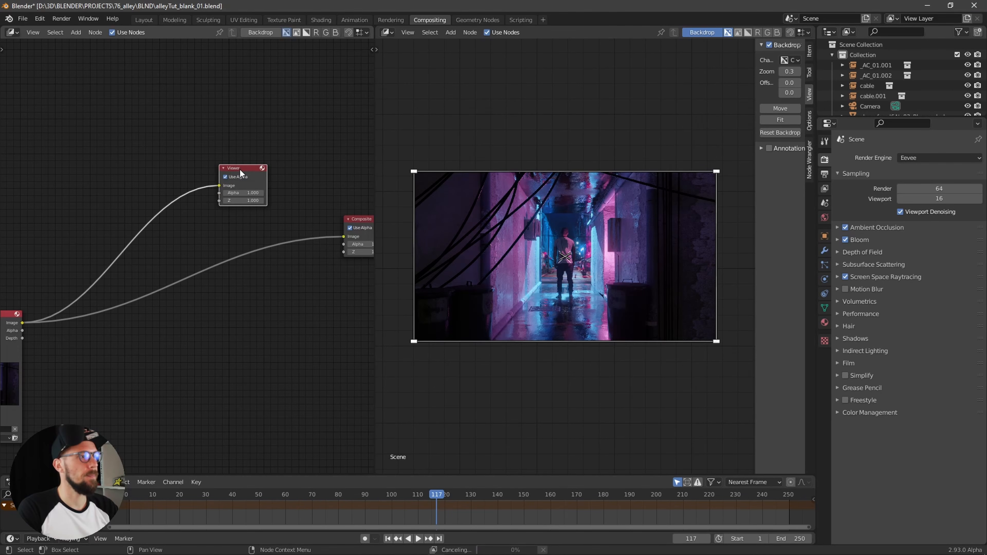
middle_drag(234, 236, 255, 227)
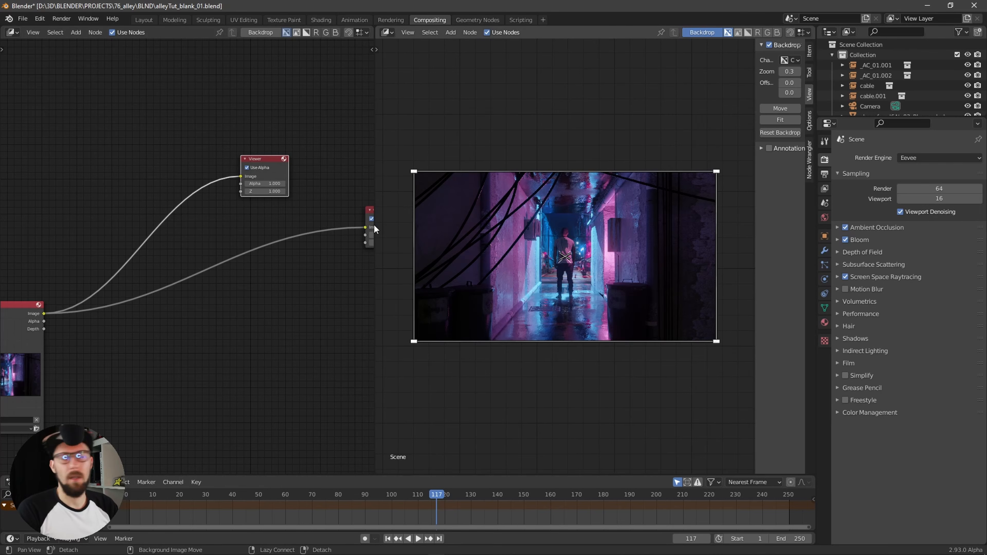
scroll(323, 195, down, 2)
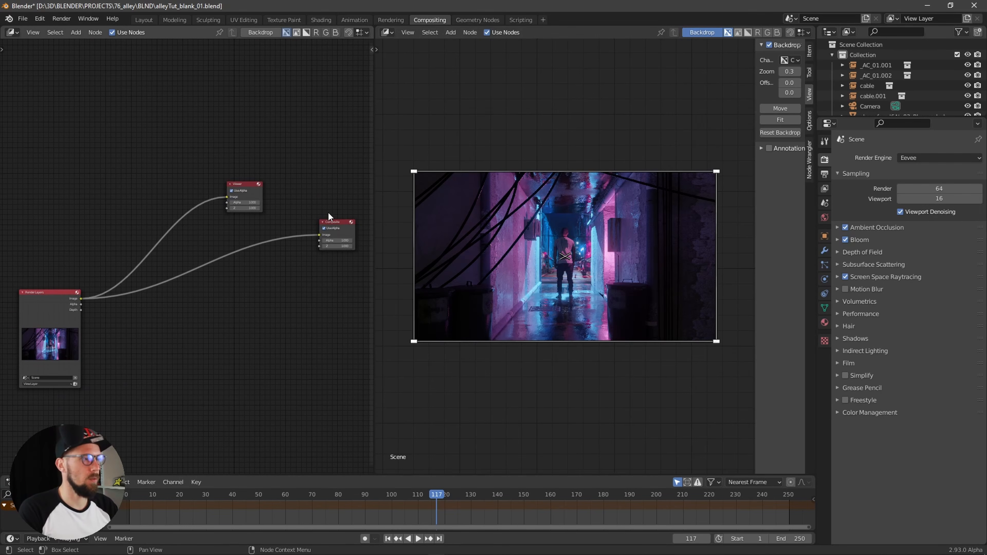
middle_drag(339, 222, 300, 213)
click(300, 214)
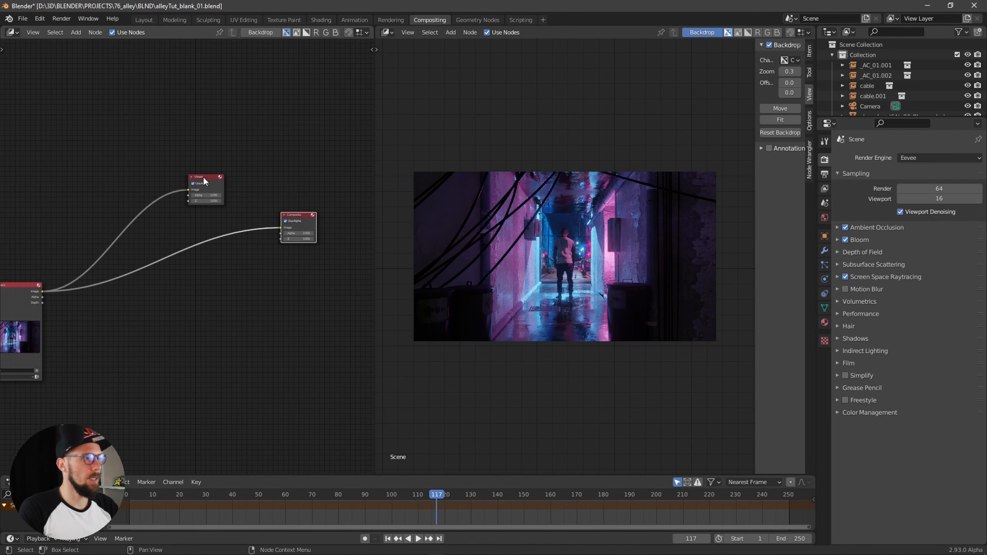
drag(203, 176, 302, 164)
drag(296, 218, 316, 214)
drag(306, 163, 321, 163)
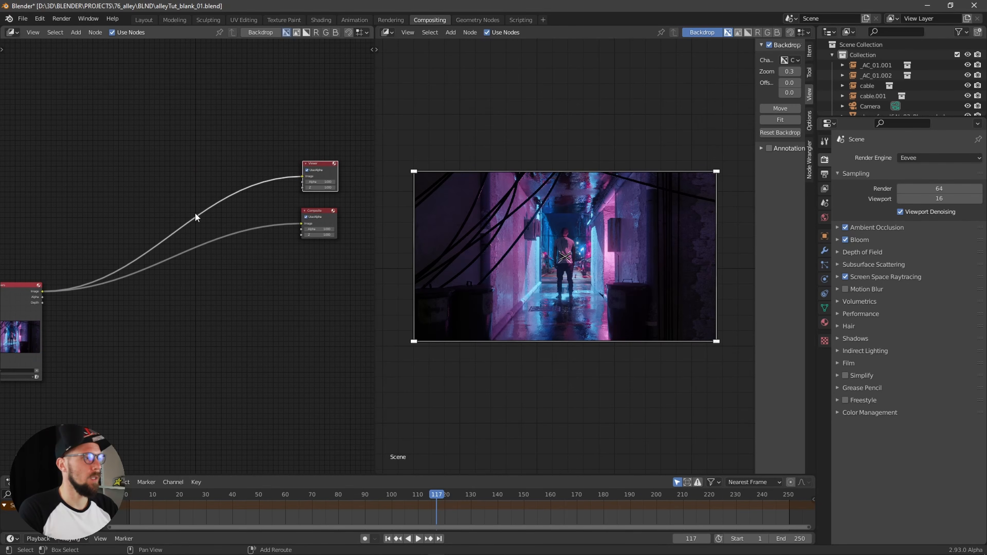
Insert one reroute point across the Viewer and Composite links and move it closer to those two nodes.
mouse_move(213, 203)
middle_down()
mouse_move(227, 269)
mouse_move(223, 196)
middle_up()
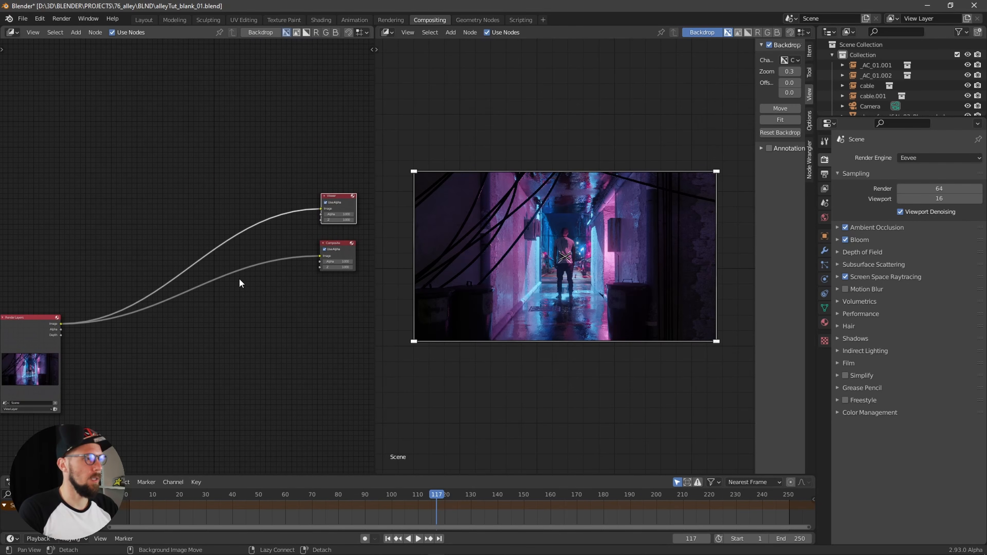
middle_drag(238, 282, 218, 248)
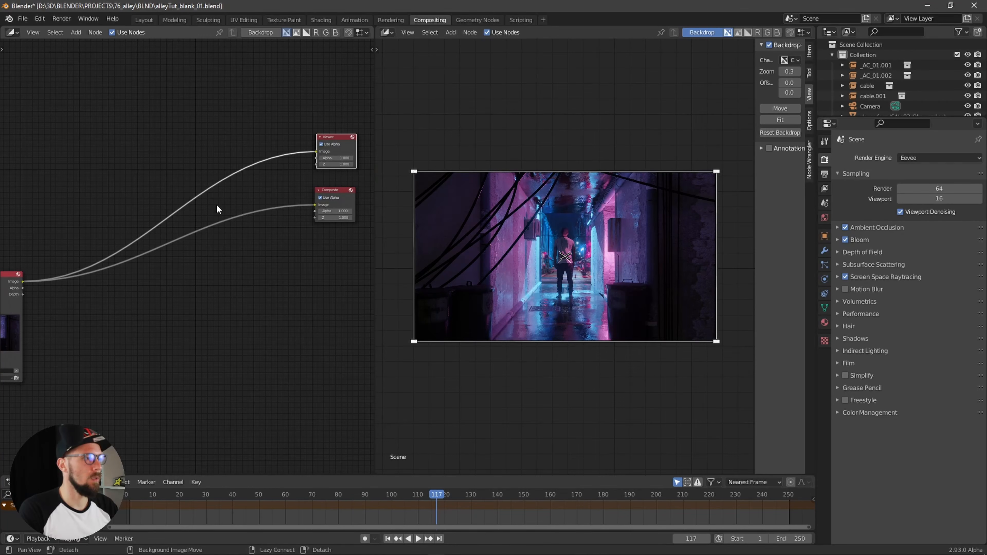
shift+right_drag(224, 242, 202, 163)
click(230, 215)
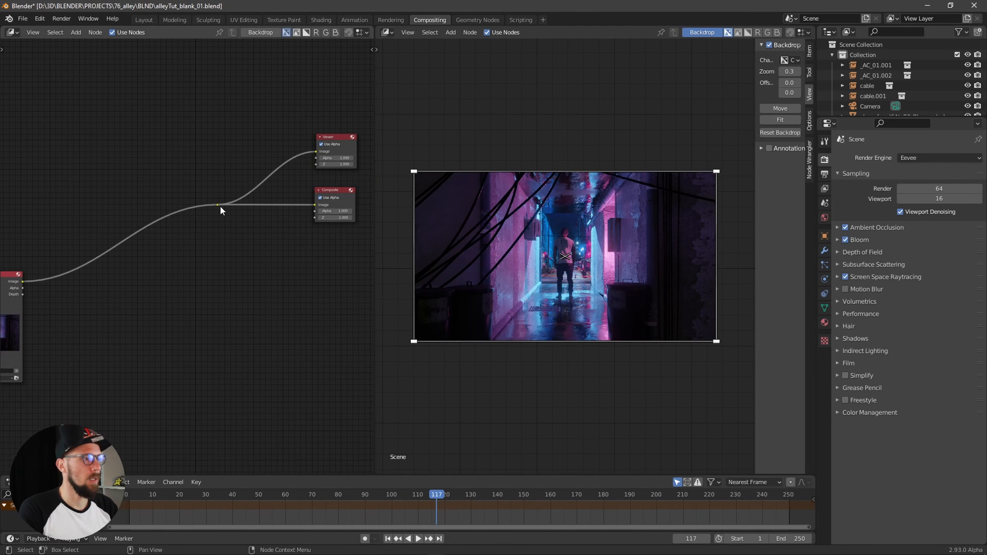
click(220, 207)
key(g)
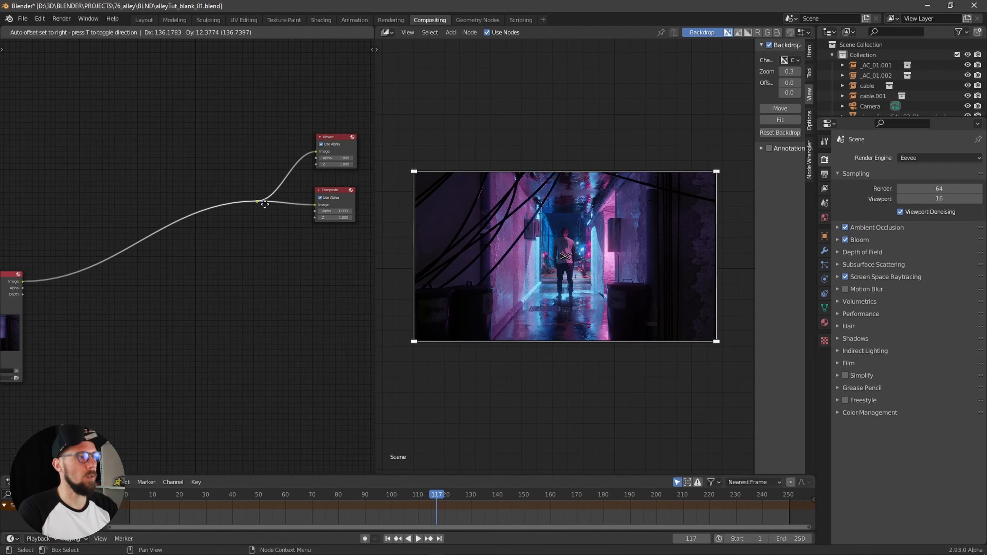
click(266, 207)
Move the reroute point, Viewer and Composite nodes together farther away from the Render Layers node.
scroll(301, 227, down, 2)
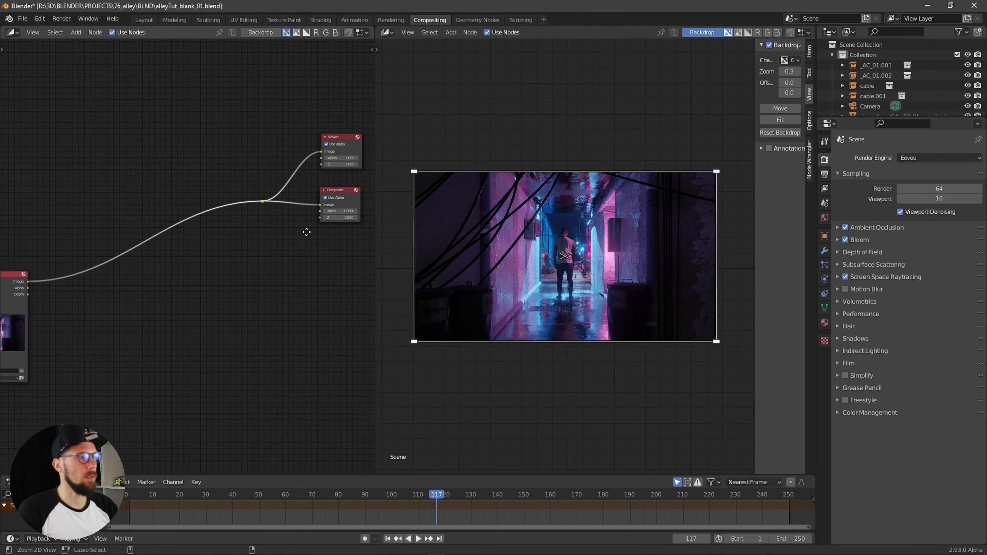
drag(225, 121, 295, 218)
drag(298, 170, 333, 171)
mouse_move(278, 269)
middle_down()
mouse_move(296, 238)
mouse_move(286, 247)
mouse_move(294, 261)
middle_up()
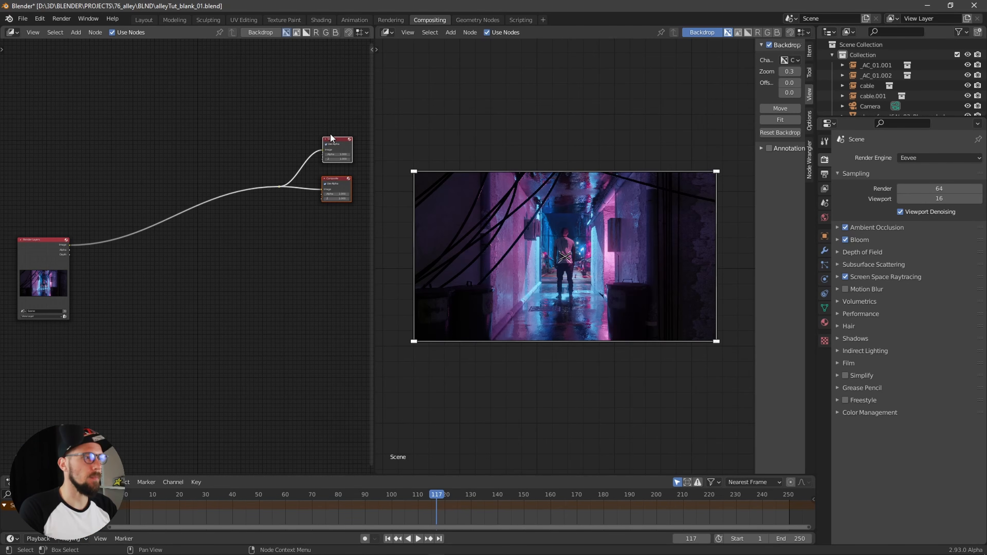
click(334, 141)
Enable the Mist data pass in the view layer's pass settings.
click(825, 202)
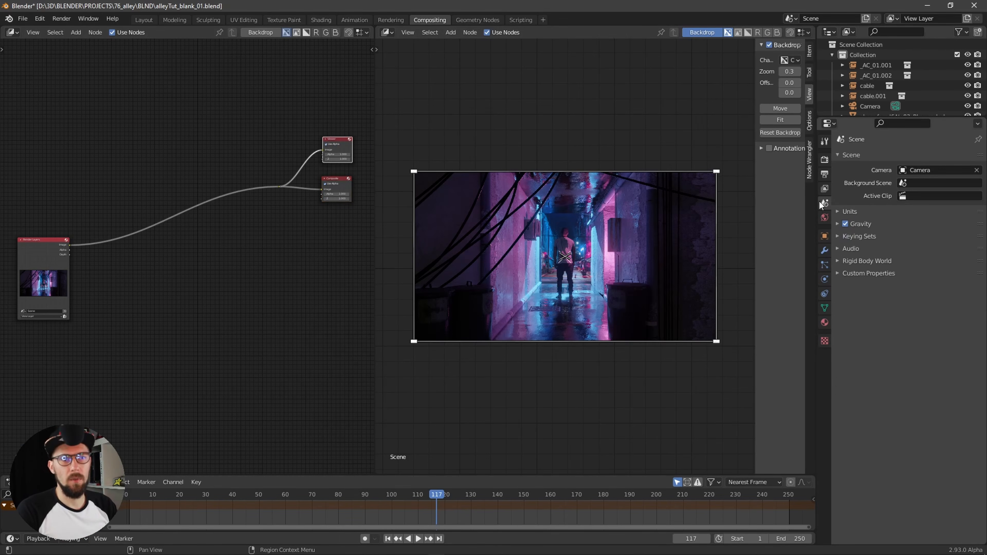
click(822, 219)
click(822, 233)
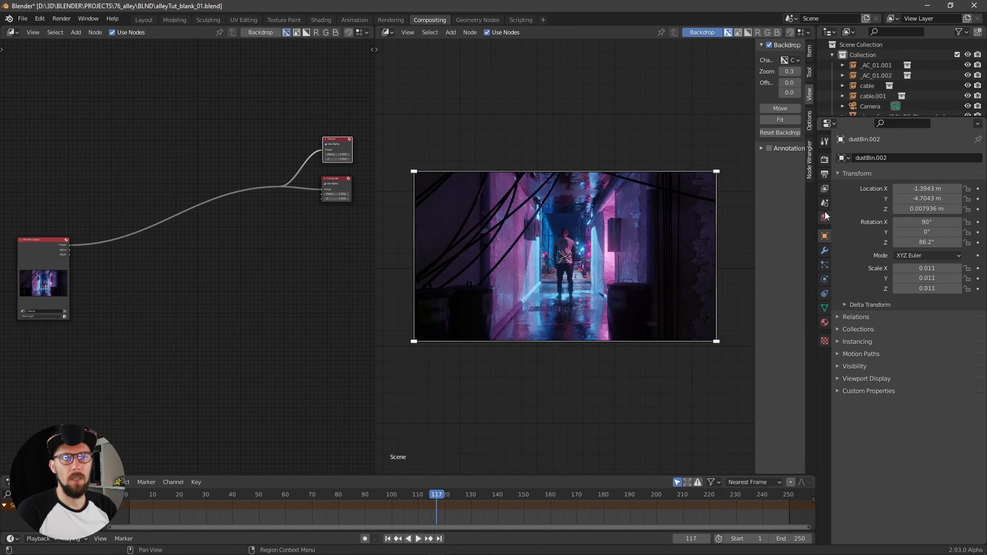
click(822, 191)
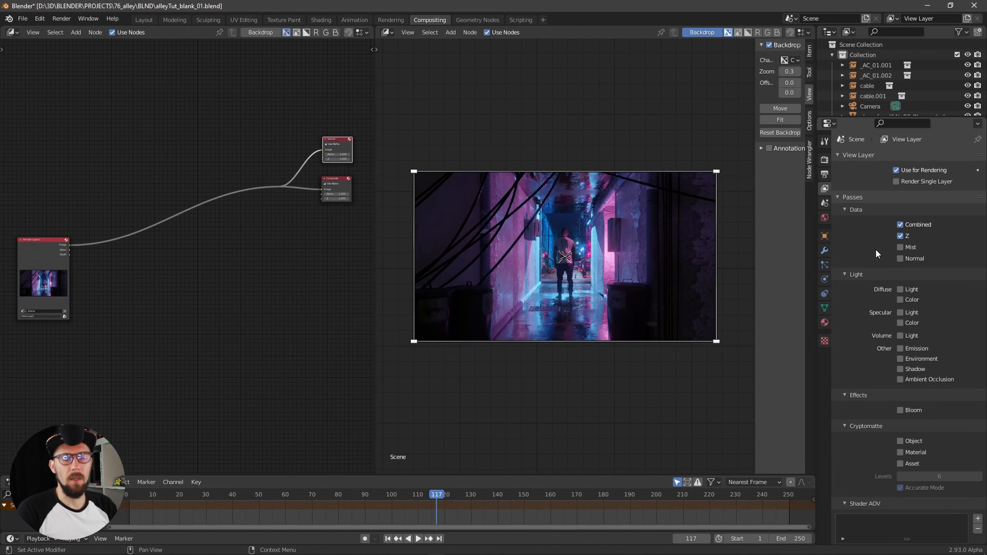
click(900, 248)
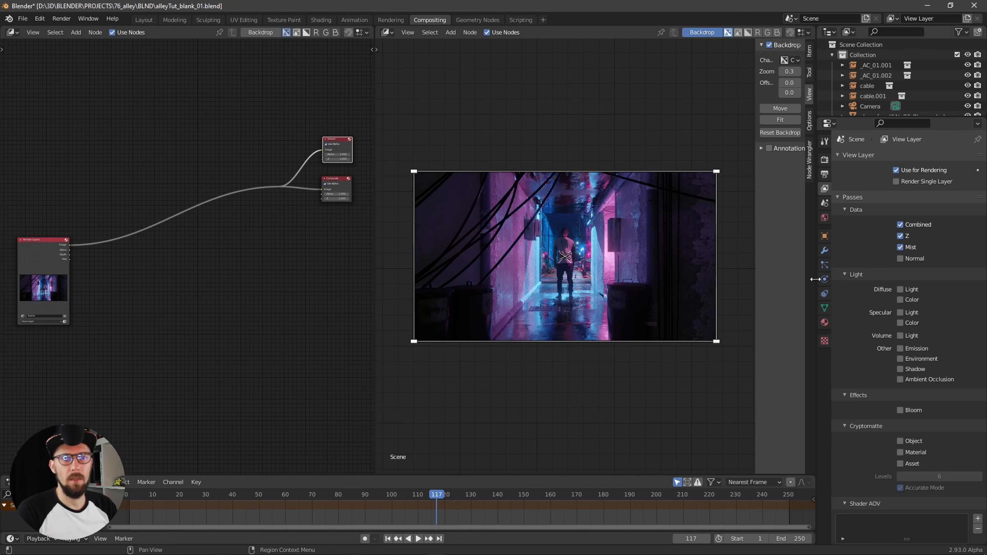
Toggle the Mist pass off and on again to check its output socket on the Render Layers node.
ctrl+middle_drag(190, 273, 164, 308)
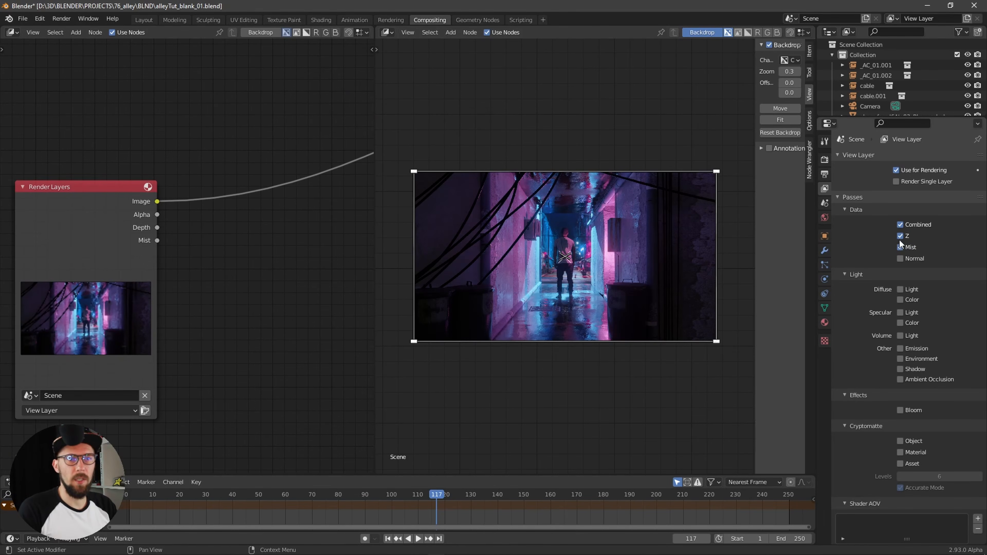
click(900, 247)
click(900, 247)
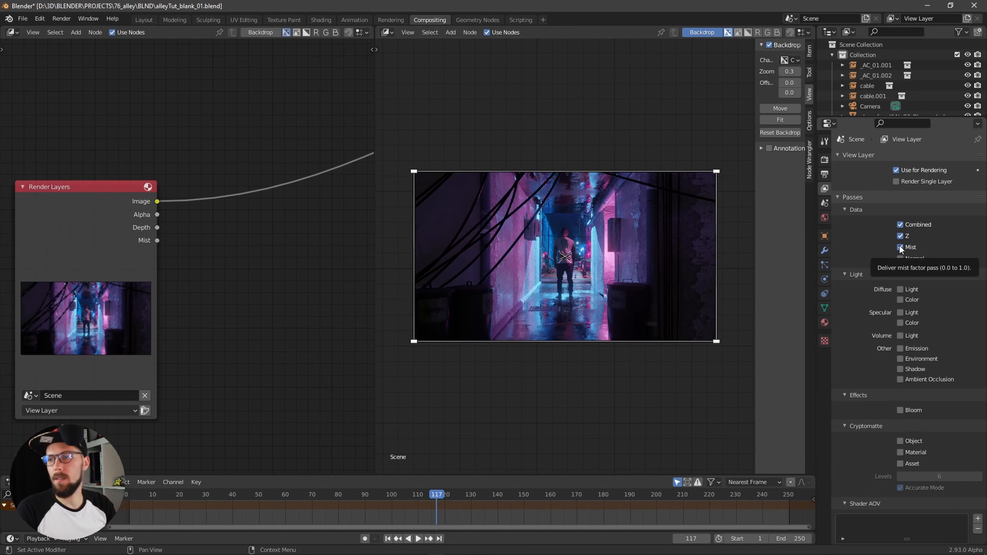
click(899, 248)
click(899, 248)
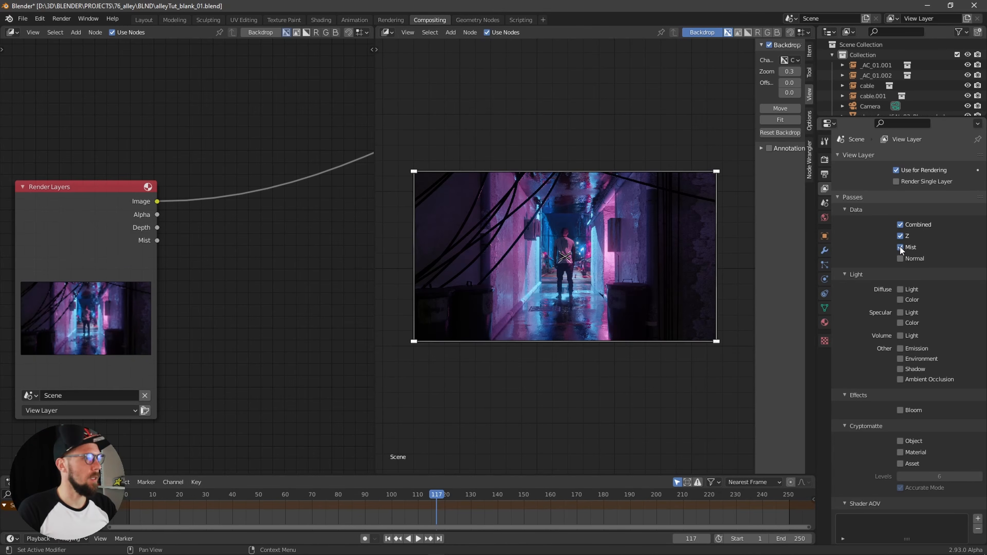
click(901, 247)
click(901, 247)
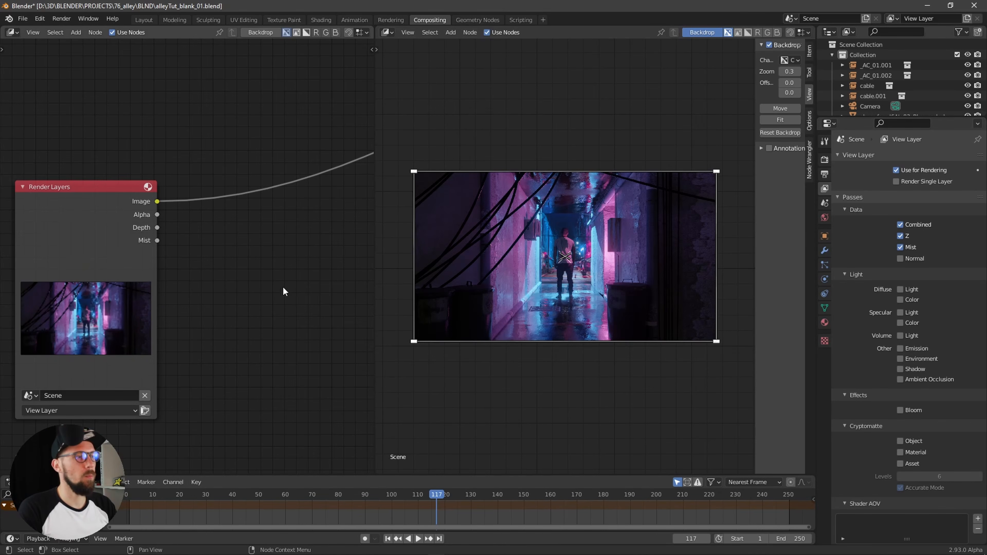
ctrl+alt+drag(230, 295, 180, 307)
alt+drag(295, 274, 243, 287)
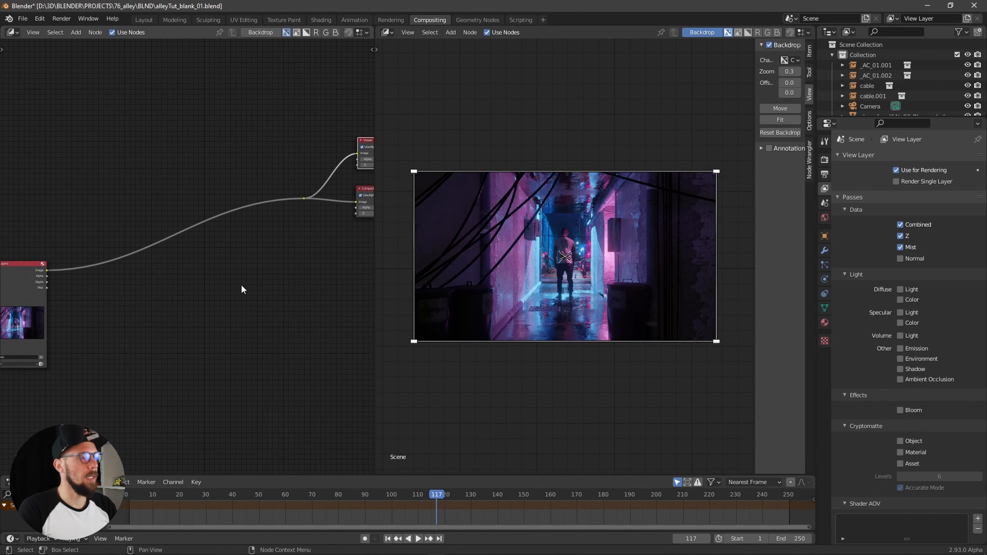
Render the current frame with the Mist pass enabled and close the render window.
click(61, 18)
click(76, 30)
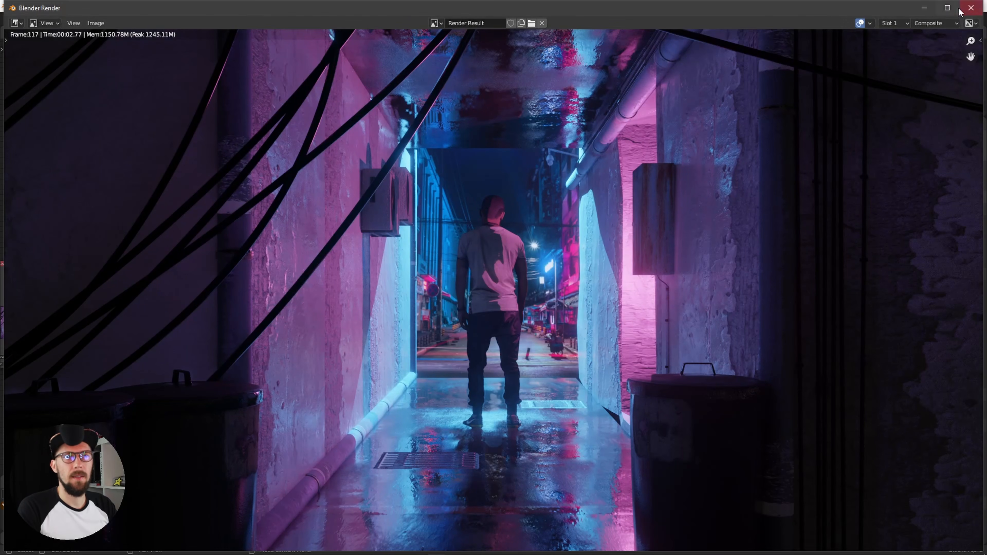
click(971, 8)
middle_drag(220, 281, 196, 287)
ctrl+middle_drag(257, 276, 240, 275)
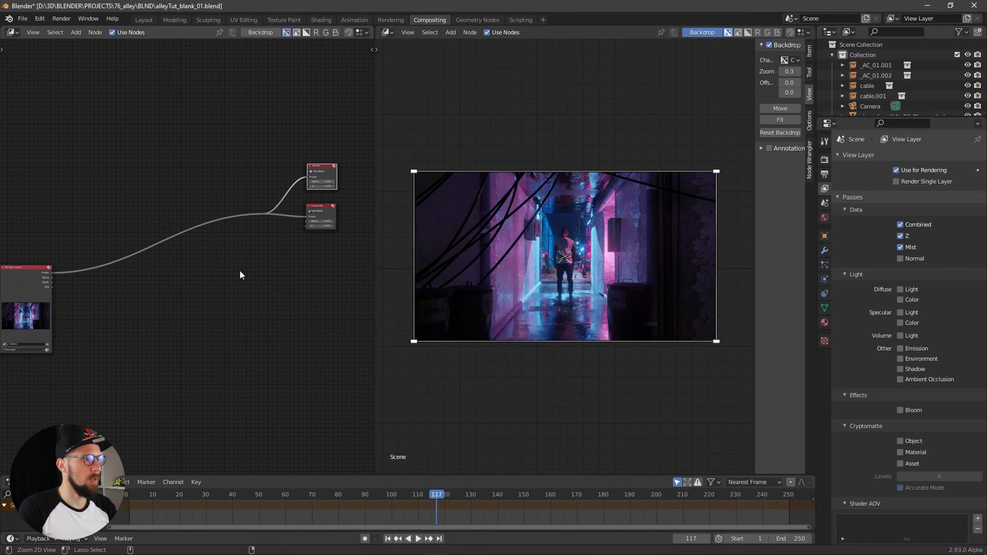
Duplicate the Viewer node below the Composite node and feed the Render Layers Mist output into its Image input.
mouse_move(323, 168)
mouse_down()
mouse_move(310, 162)
mouse_move(325, 168)
mouse_up()
key(shift+d)
click(238, 282)
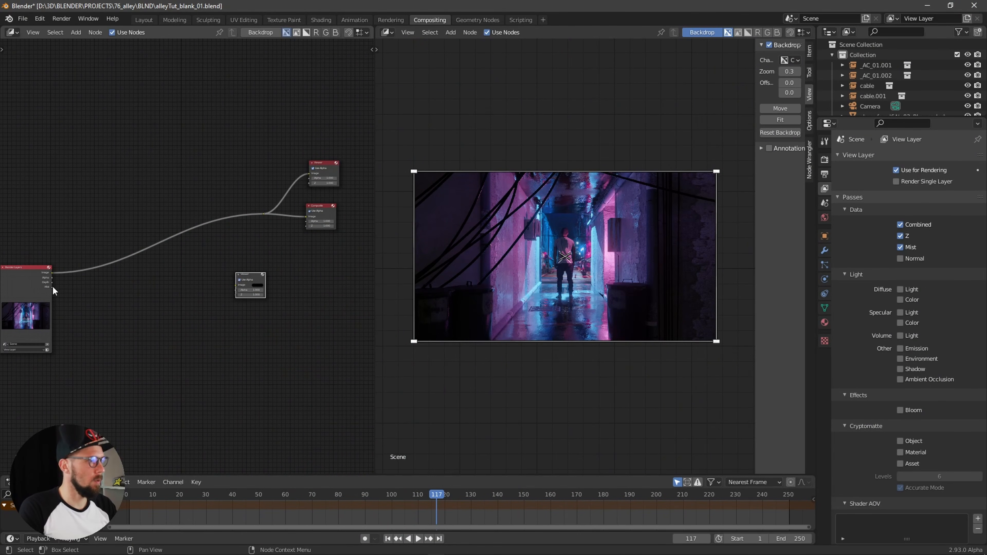
drag(52, 287, 238, 286)
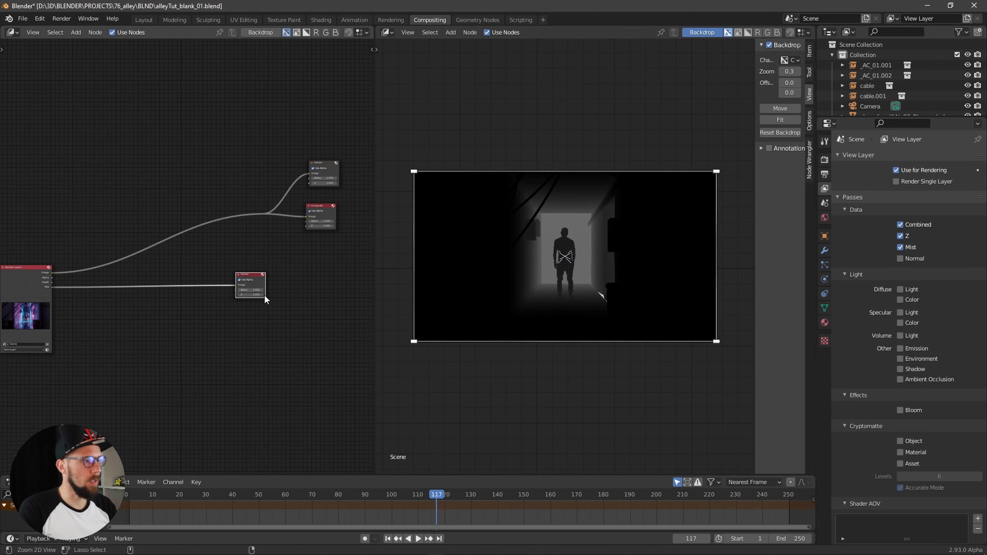
scroll(272, 300, up, 2)
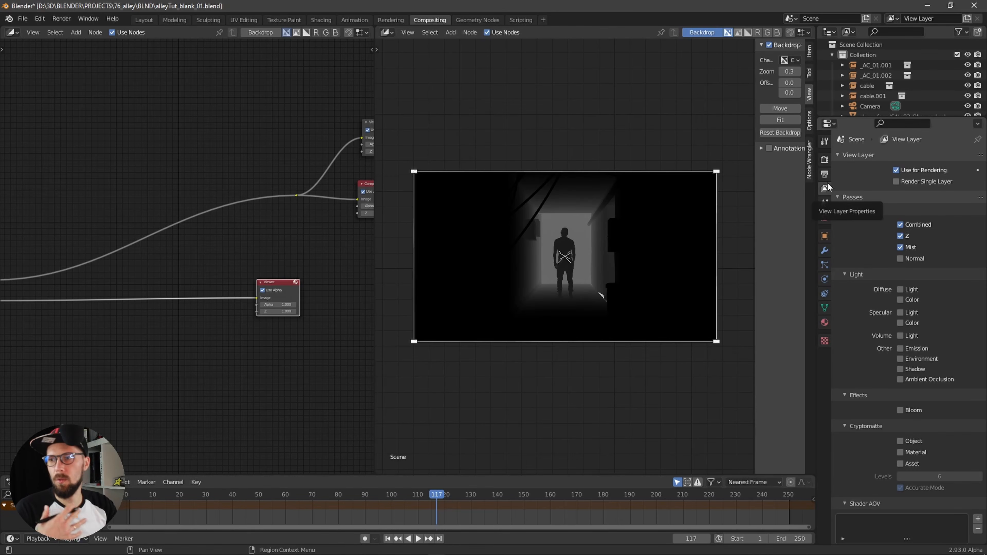
Set the start of the world's Mist Pass to 0 m.
click(825, 236)
click(825, 251)
click(825, 218)
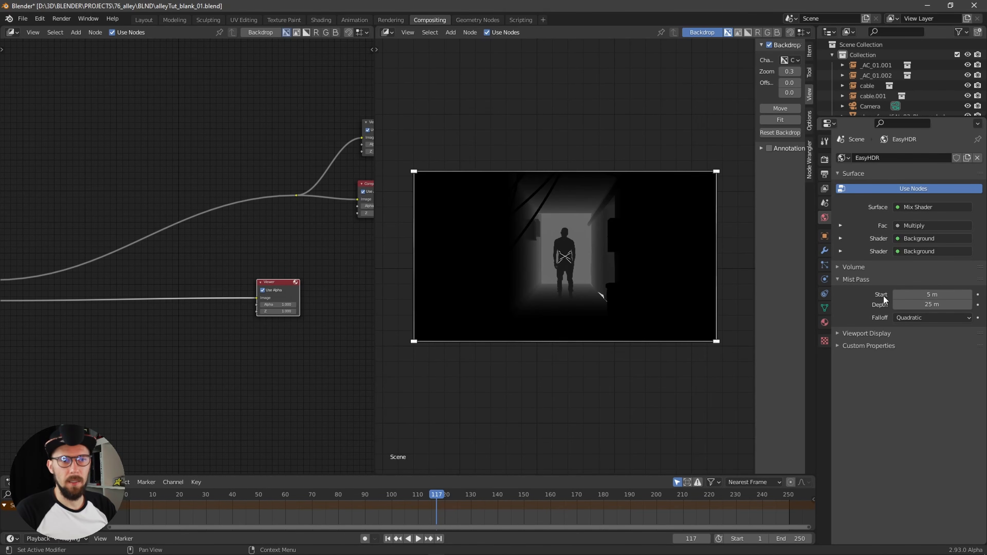
click(921, 294)
text(0)
key(Return)
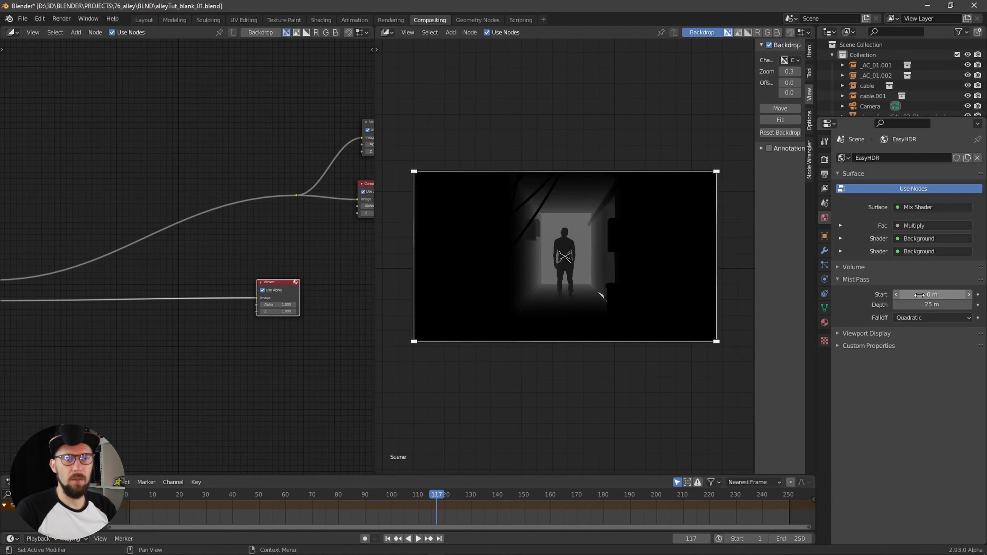
Re-render the frame with the new mist start distance and close the render window.
click(61, 18)
click(74, 28)
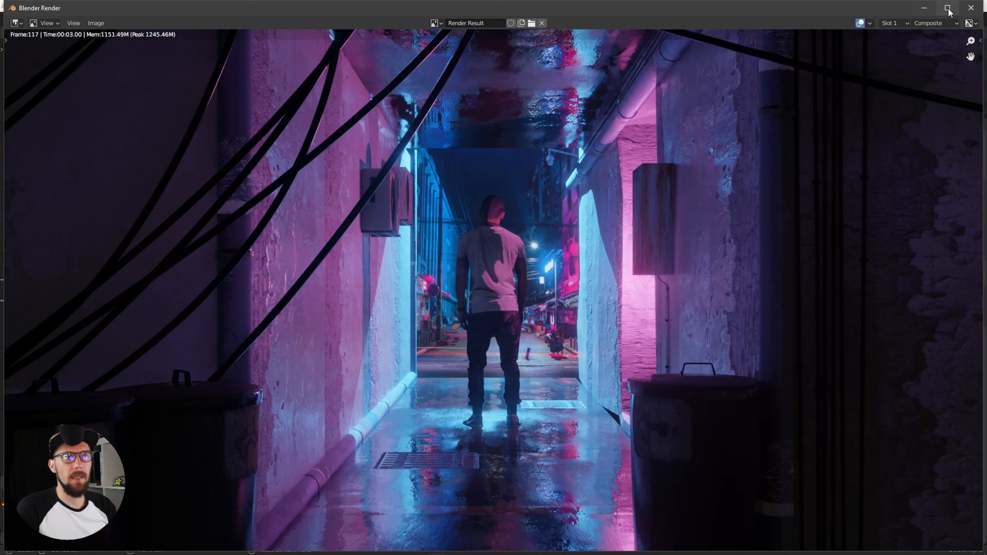
click(969, 8)
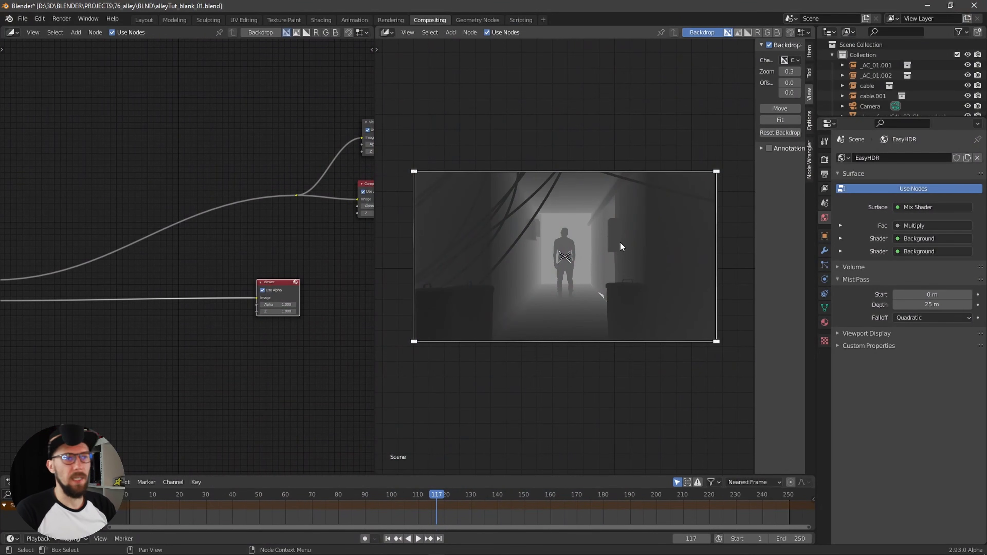
Delete the duplicate Viewer node fed by the Mist output and show the rendered image in the backdrop again.
scroll(276, 266, down, 4)
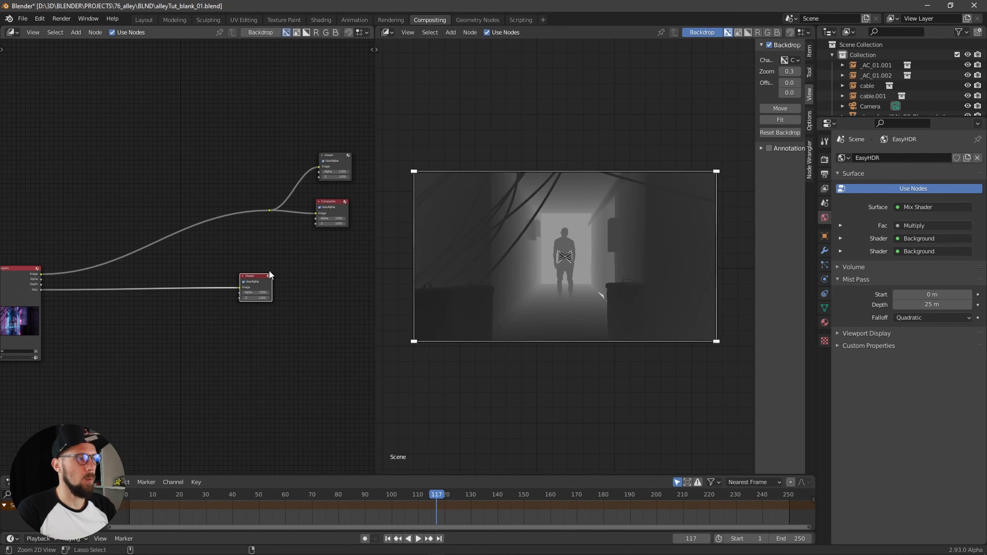
alt+drag(316, 267, 307, 293)
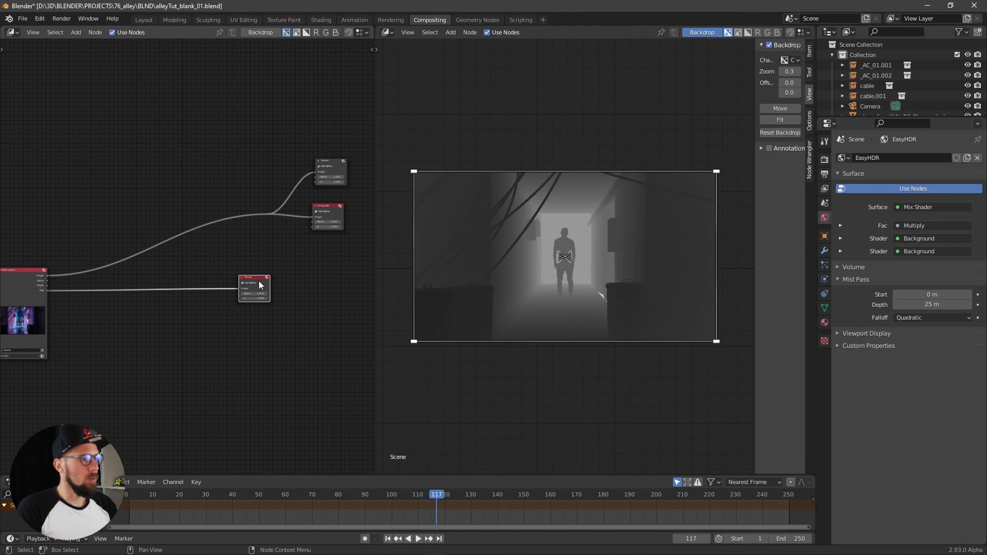
drag(259, 283, 280, 280)
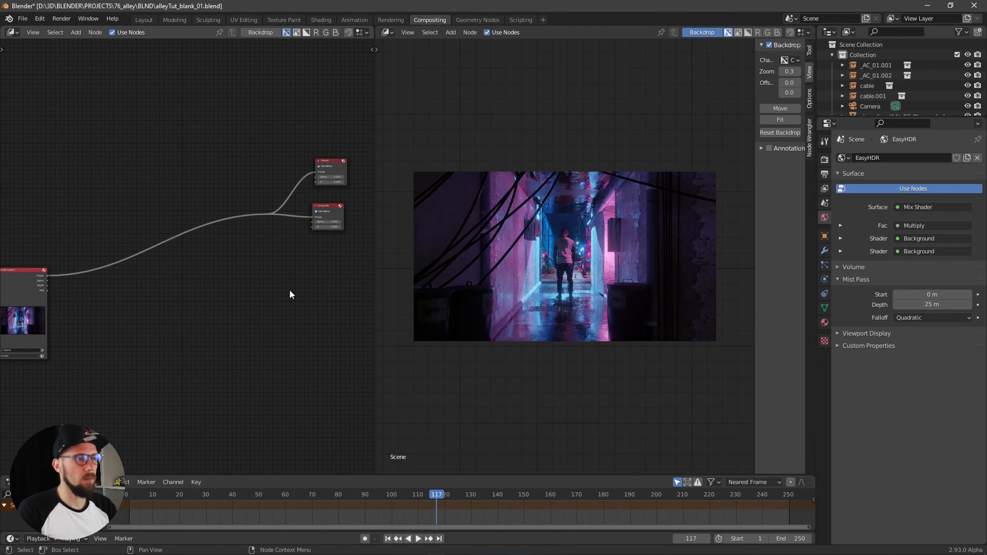
scroll(260, 293, left, 3)
scroll(272, 294, down, 2)
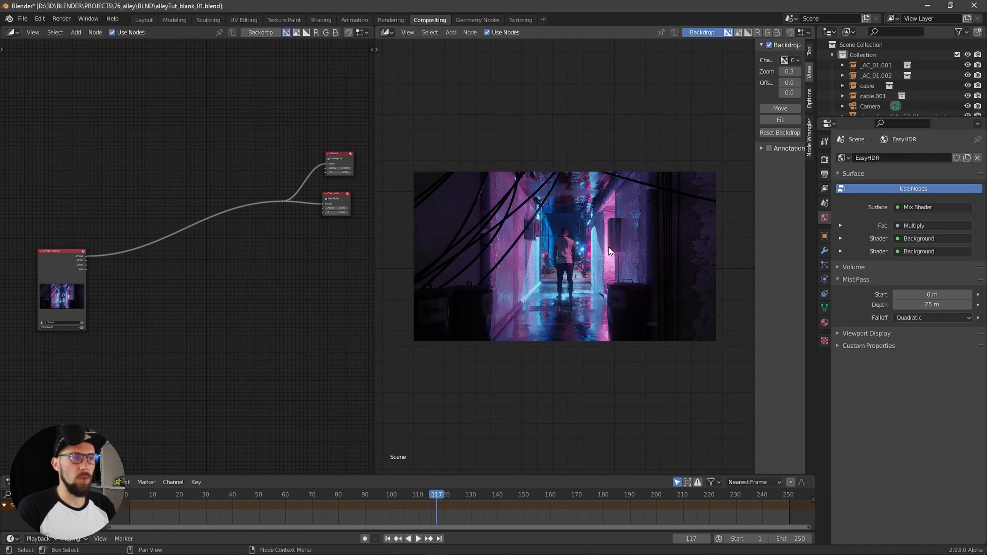
Add a Movie Clip input node below the Render Layers node.
mouse_move(238, 253)
middle_down()
mouse_move(280, 269)
mouse_move(257, 281)
mouse_move(249, 266)
middle_up()
key(shift+a)
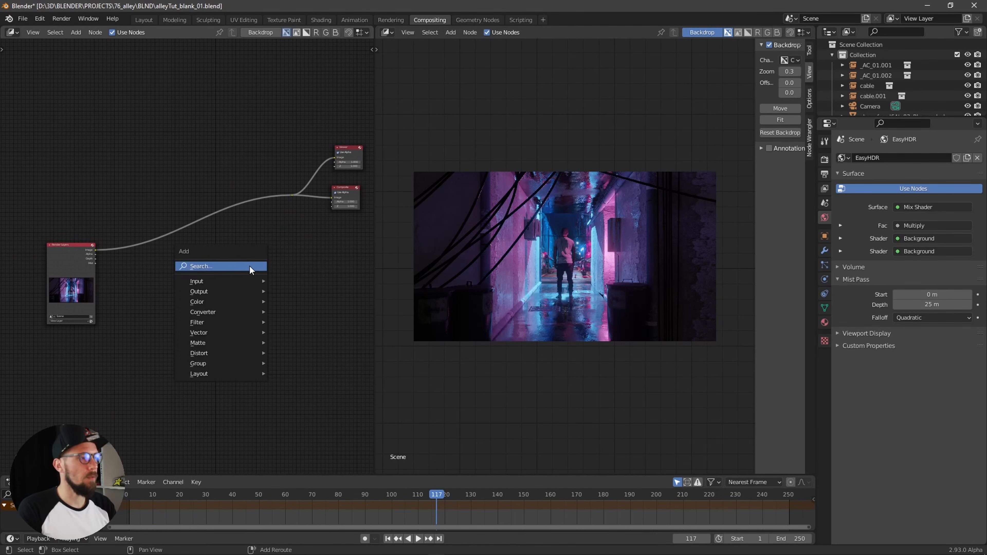
mouse_move(223, 279)
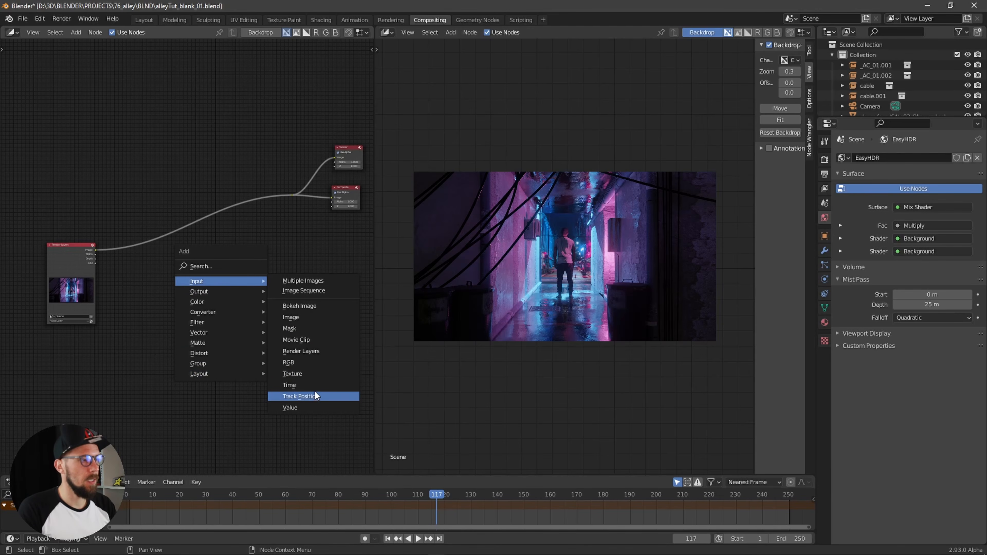
click(309, 340)
click(129, 323)
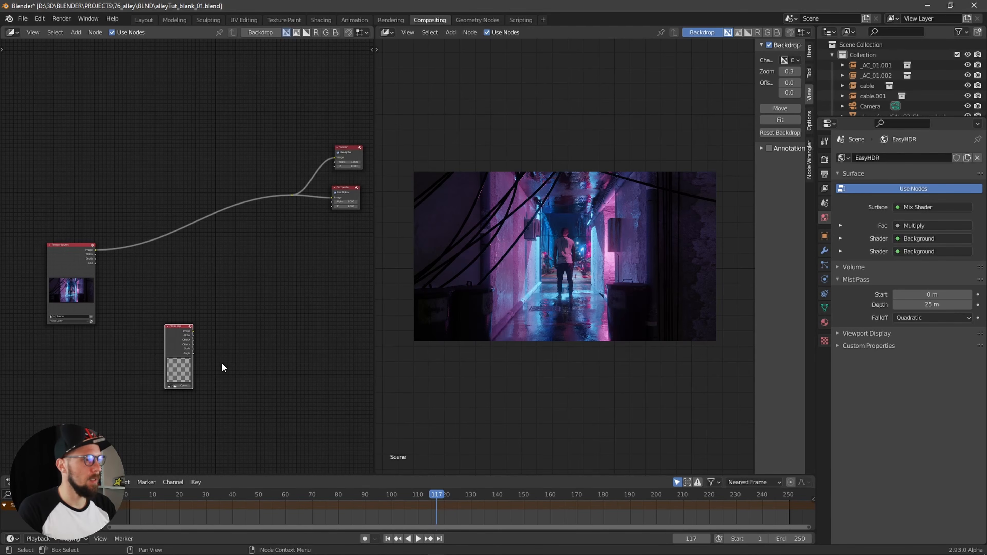
Load Column_Steam.mov from D:\3D\FOOTAGE\couplesteams into the Movie Clip node and move the node slightly closer to Render Layers.
scroll(233, 342, up, 3)
click(177, 413)
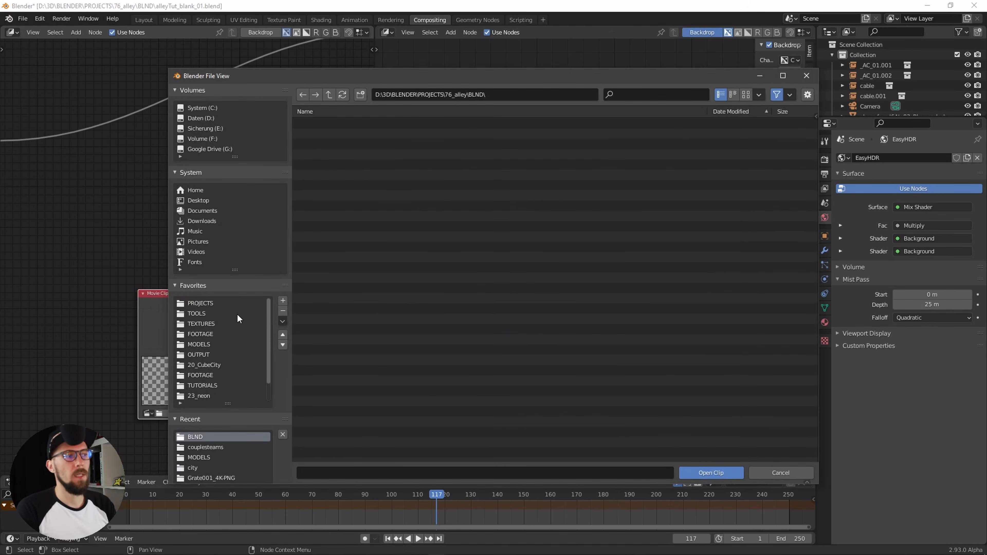
click(217, 334)
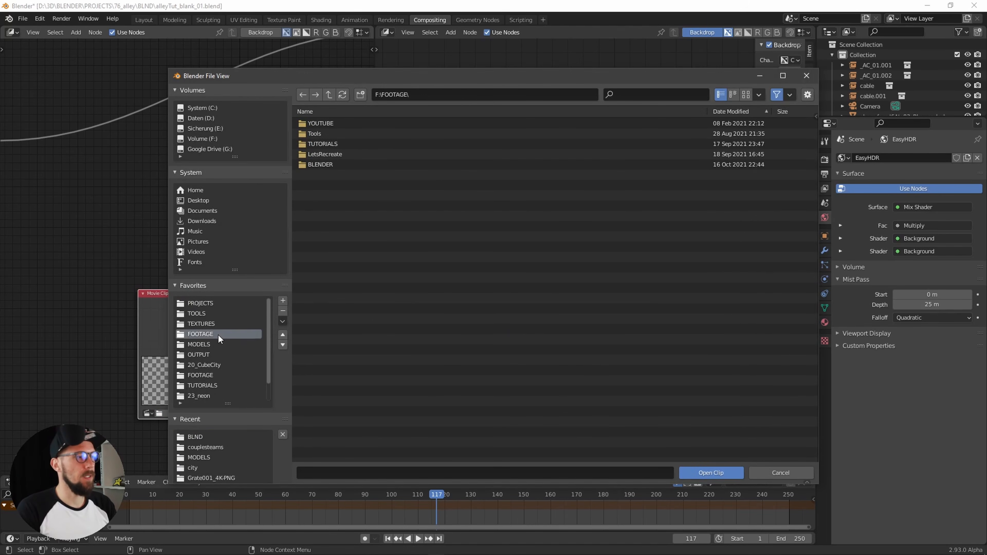
click(210, 375)
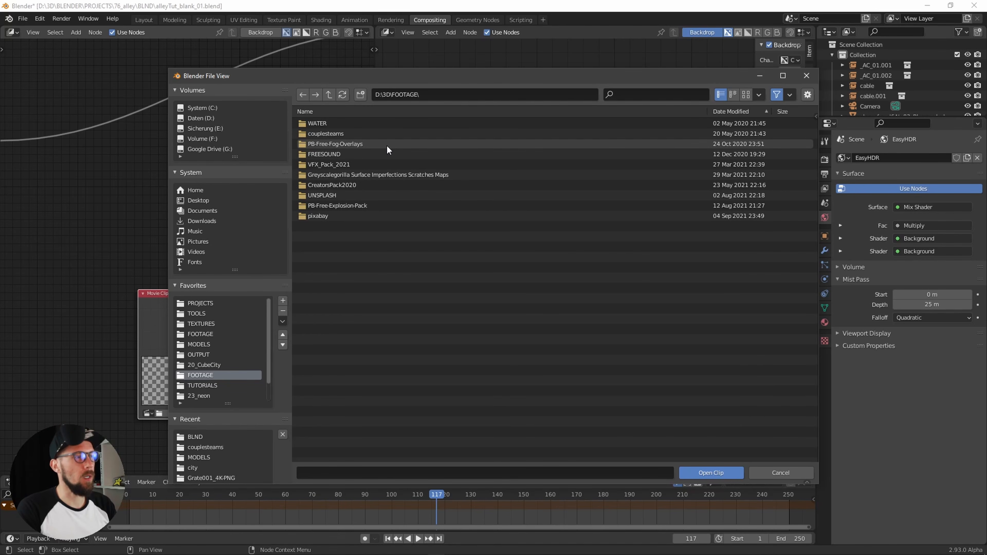
double_click(379, 133)
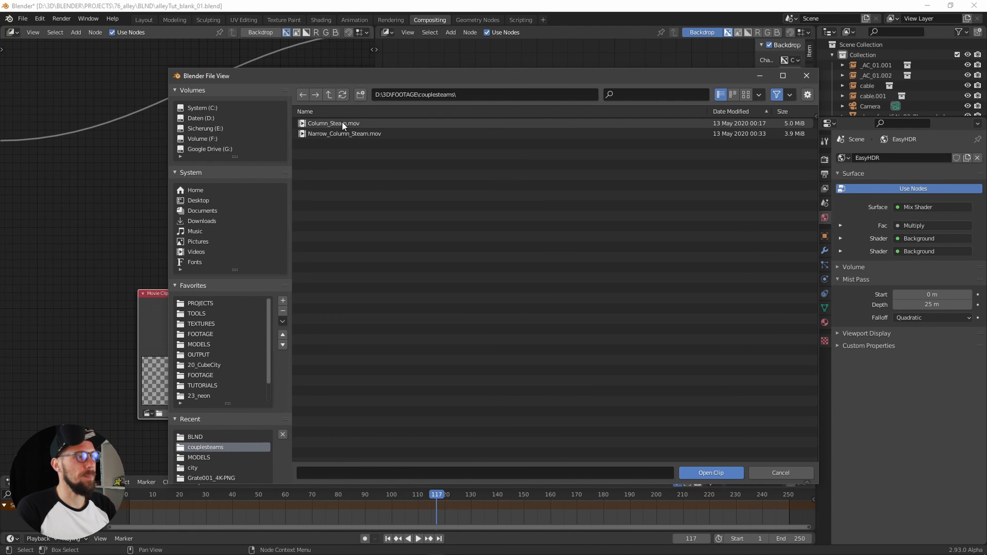
click(745, 95)
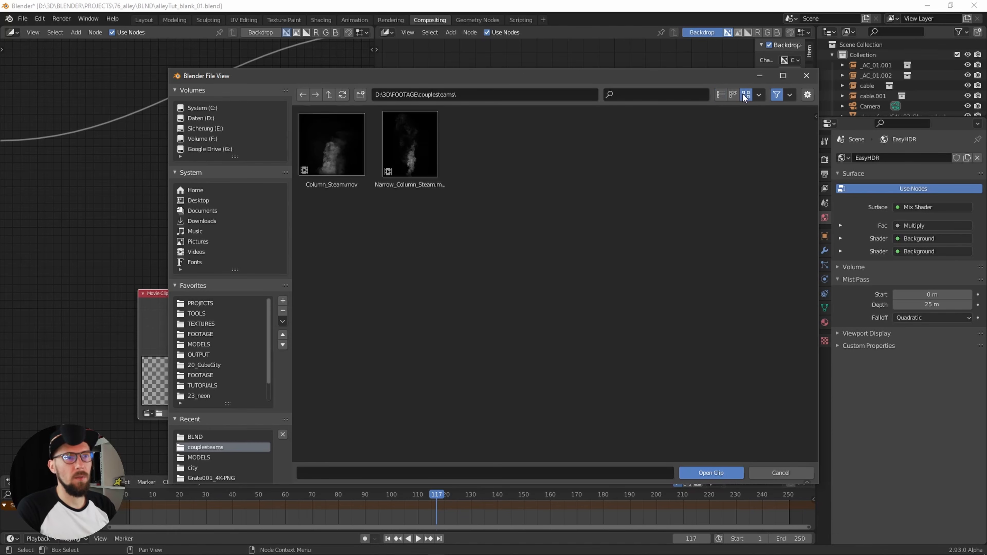
double_click(329, 157)
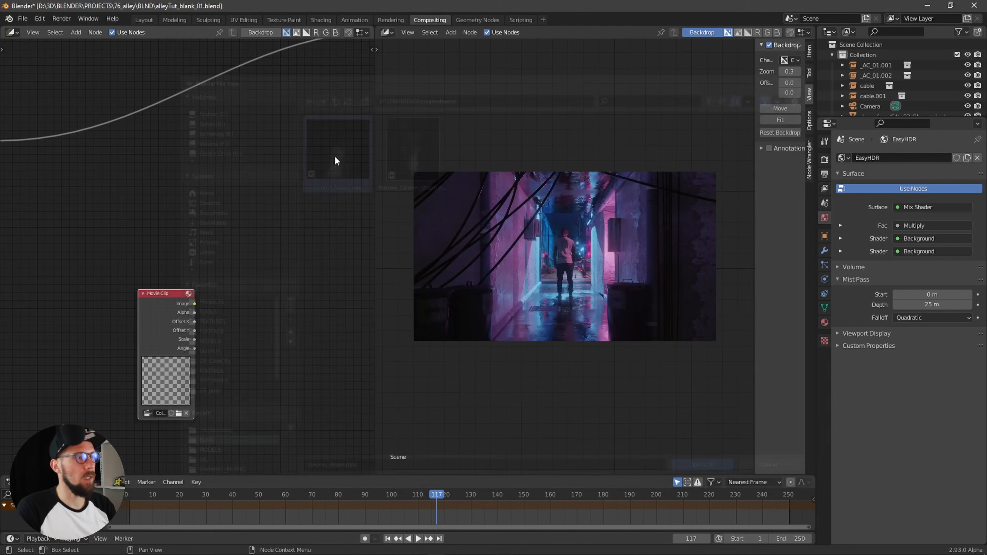
mouse_move(229, 307)
ctrl+middle_down()
mouse_move(278, 285)
mouse_move(236, 297)
ctrl+middle_up()
drag(174, 282, 134, 285)
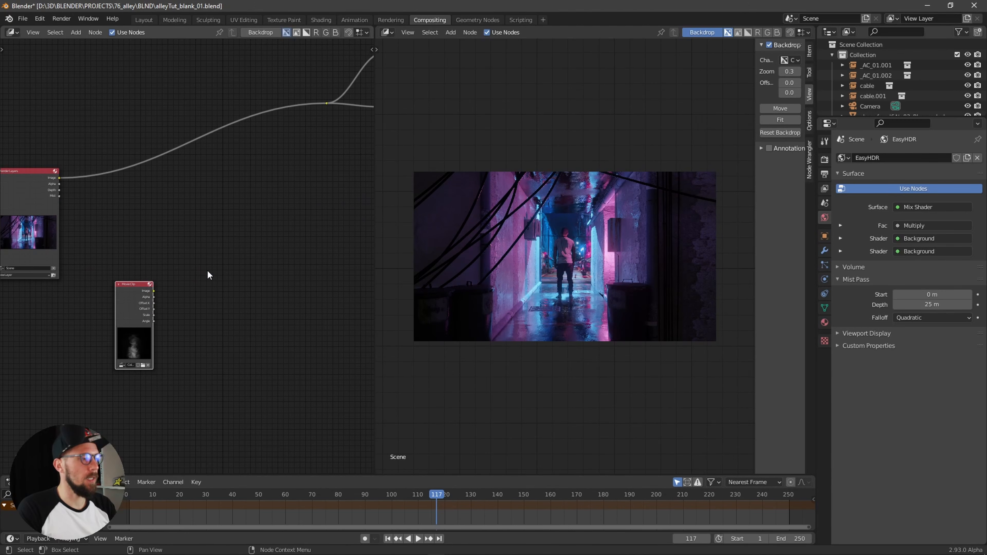
Add a Mix node and insert it into the link between Render Layers and the reroute point.
scroll(245, 290, down, 2)
middle_drag(236, 294, 244, 262)
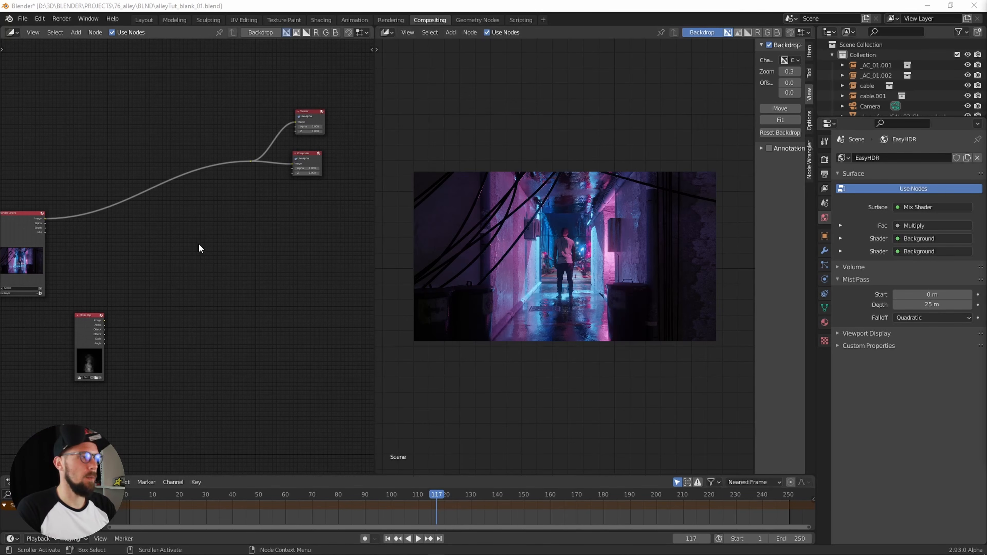
key(shift+a)
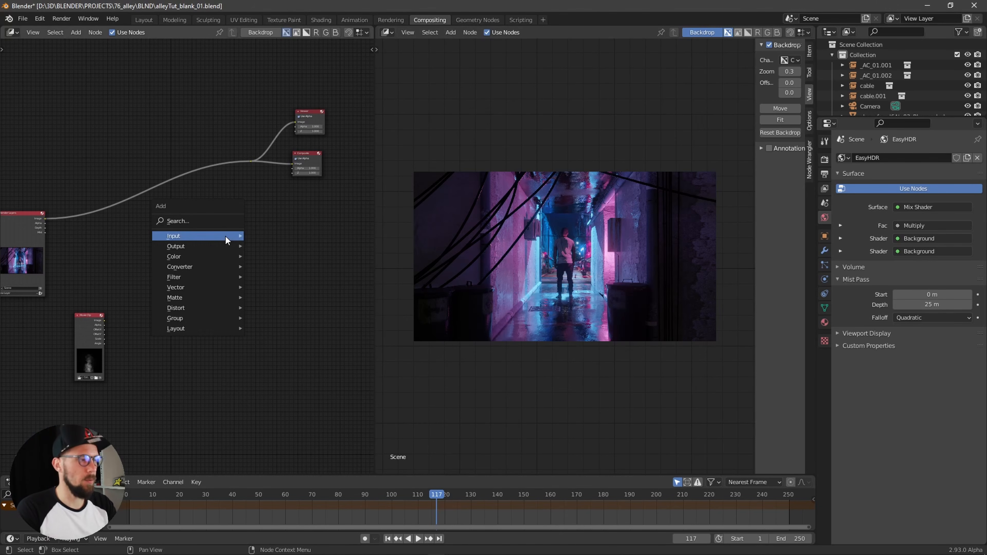
click(219, 220)
text(mix)
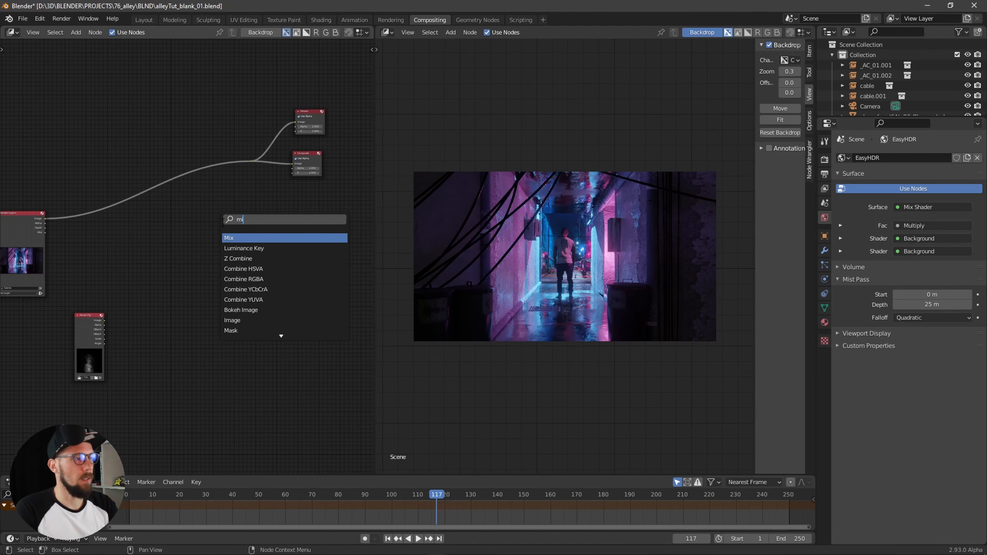
click(248, 237)
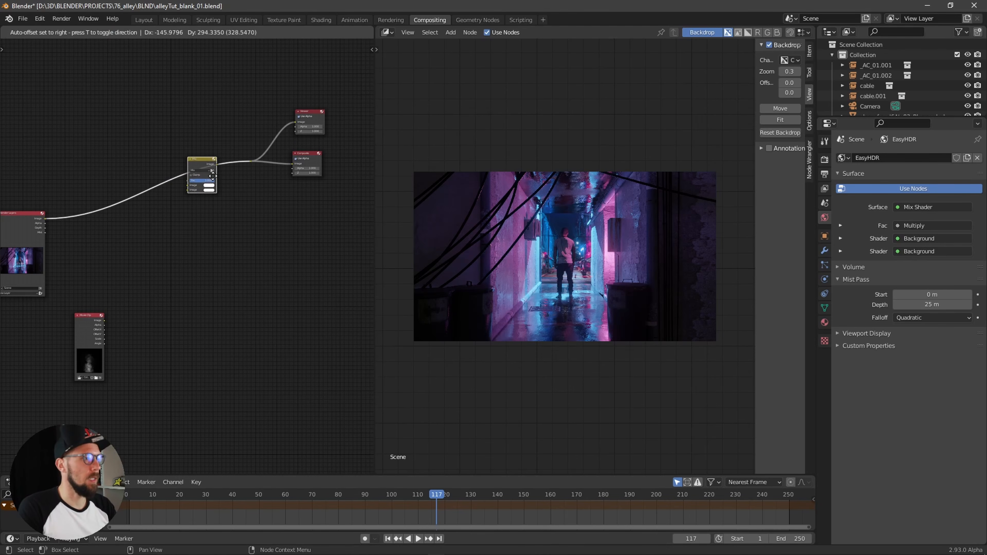
click(199, 188)
Connect the Movie Clip's Image output to the second Image input of the Mix node.
middle_drag(151, 247, 248, 242)
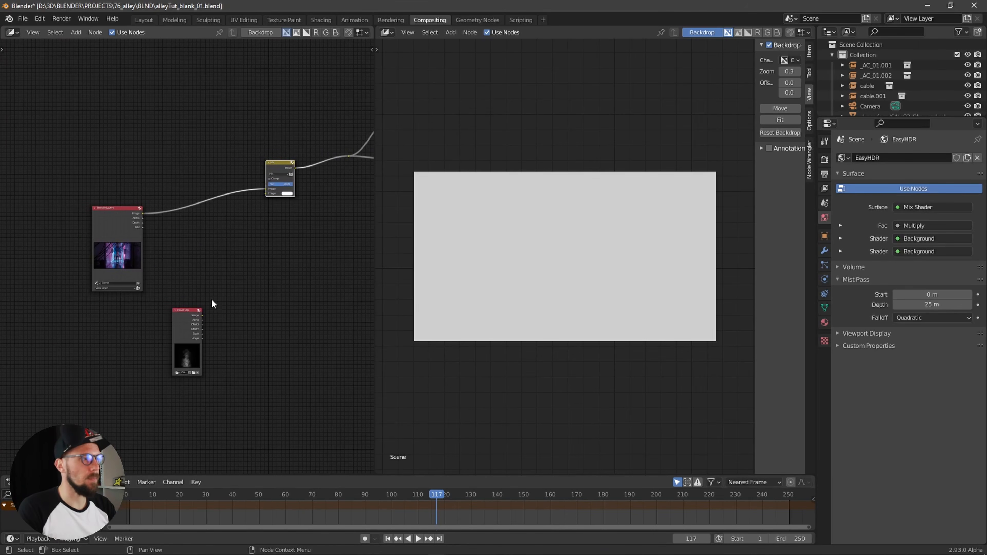
drag(199, 319, 281, 181)
scroll(229, 276, up, 1)
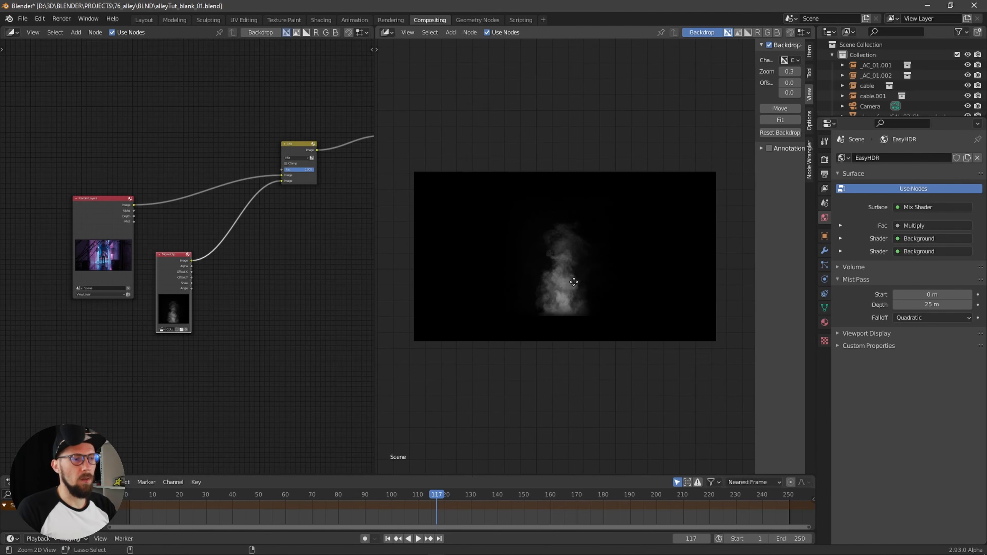
Return the timeline to the start and advance frame by frame to frame 5 to preview the steam.
key(shift+Left)
key(Right)
key(Right)
key(Right)
key(Right)
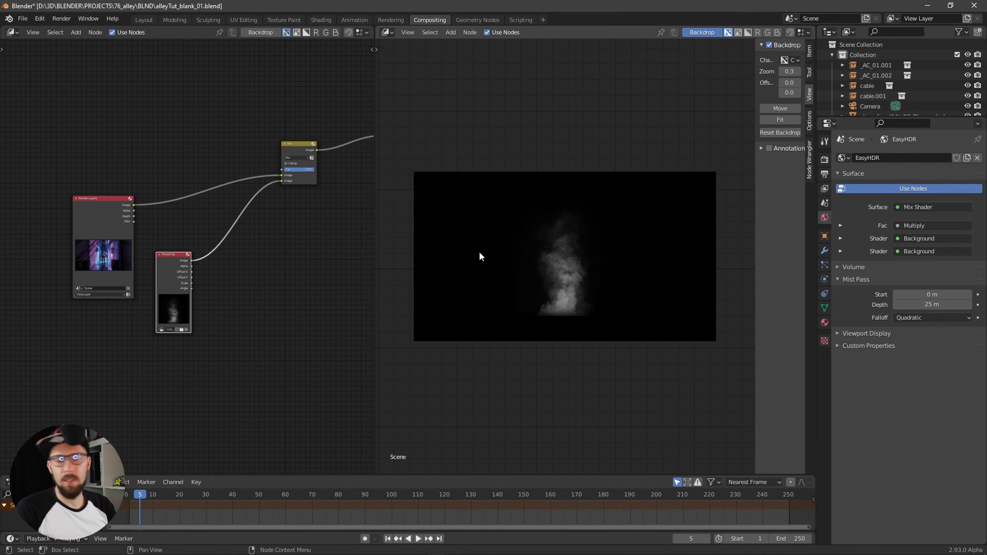
Try the Lighten blend mode on the Mix node and settle on Add.
ctrl+alt+drag(233, 269, 321, 228)
alt+drag(365, 178, 262, 255)
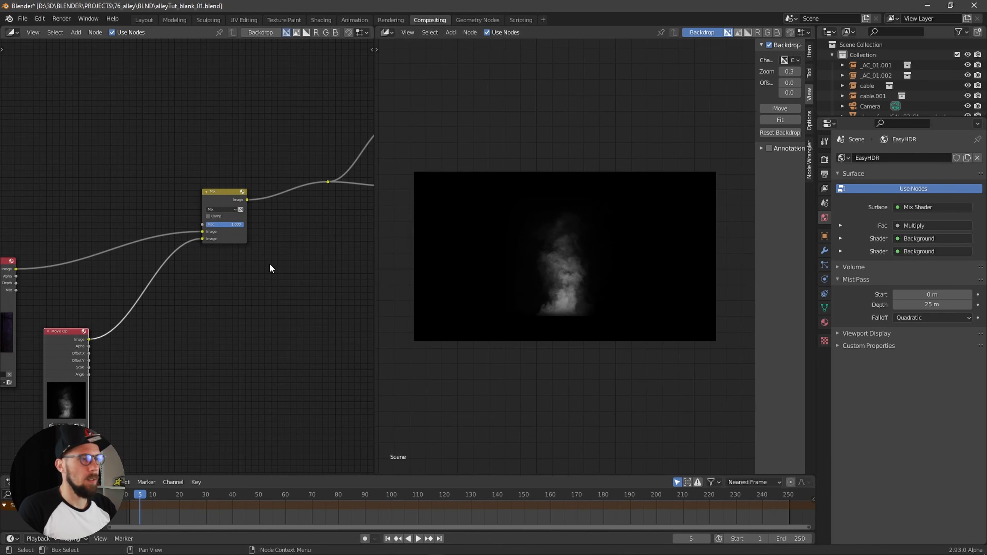
scroll(307, 242, up, 1)
click(228, 202)
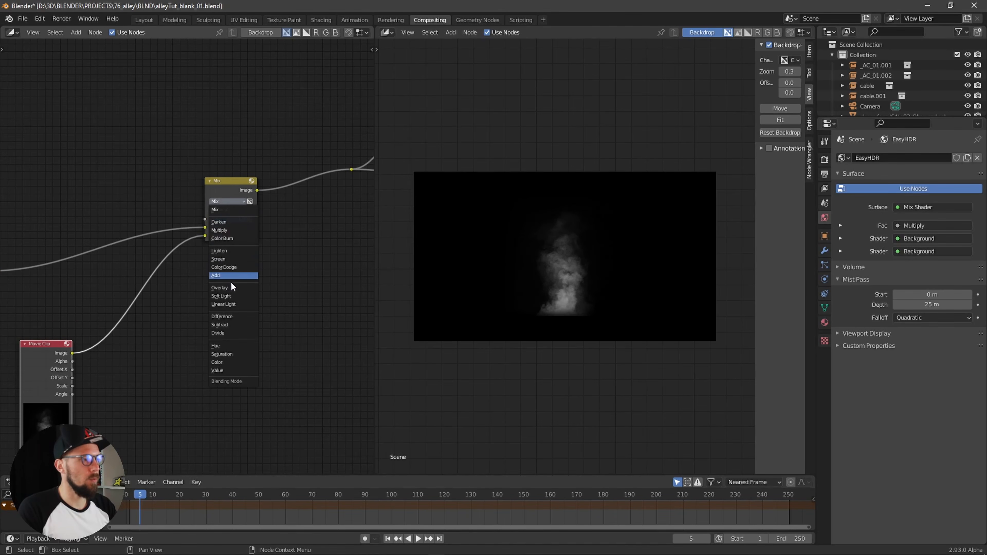
click(233, 251)
click(231, 202)
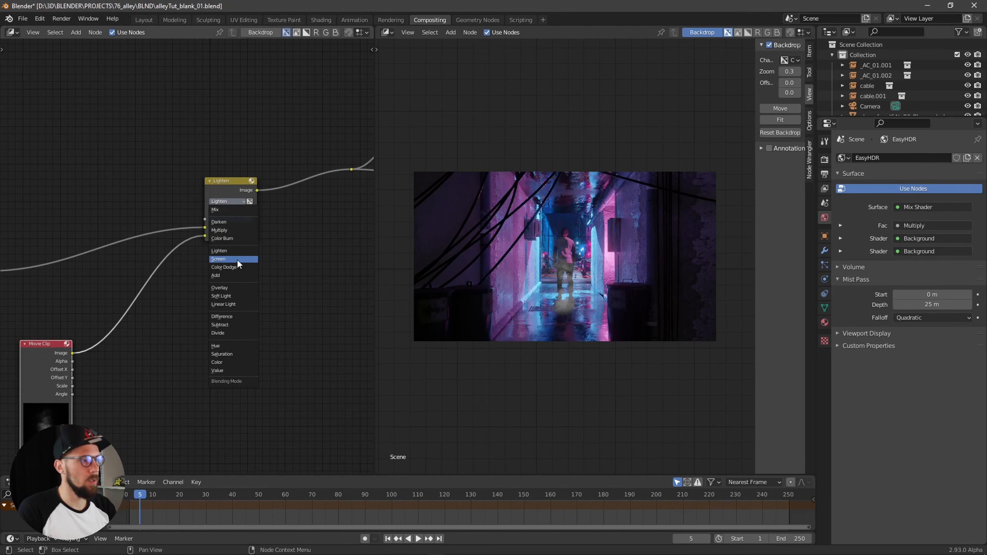
click(234, 276)
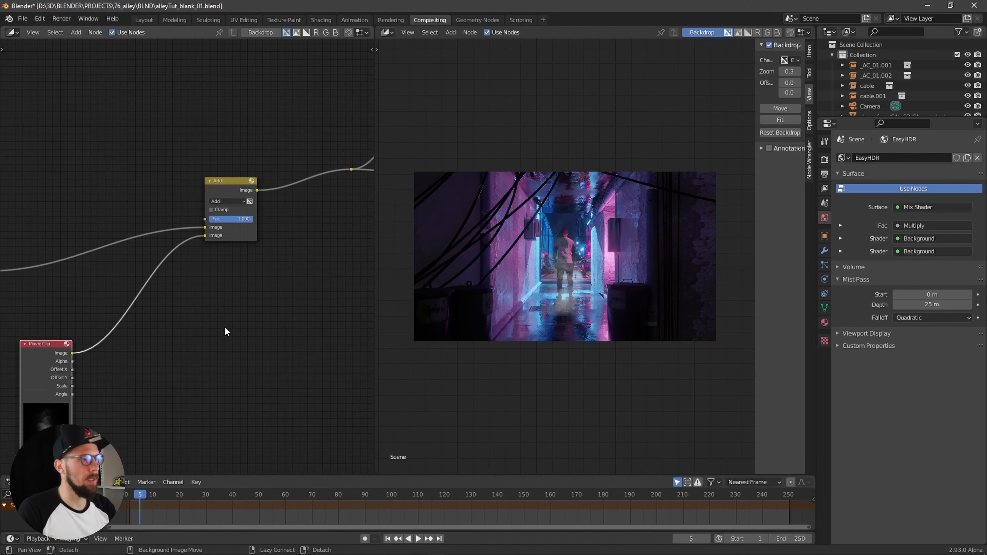
Move the Movie Clip node farther down from the Add node to make room between them.
middle_drag(225, 326, 360, 236)
drag(163, 265, 170, 334)
middle_drag(289, 325, 236, 293)
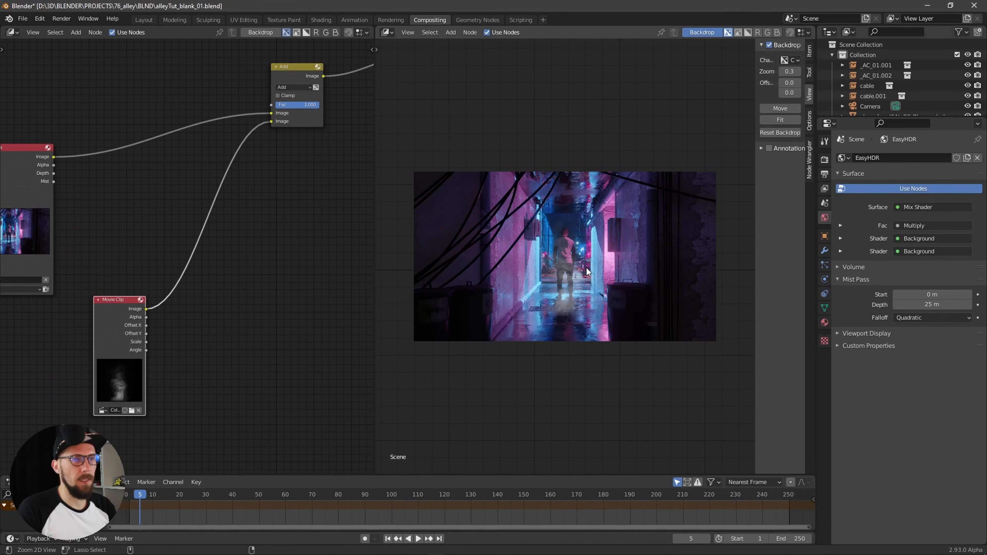
Enlarge the backdrop to about 0.7 zoom and insert a Transform node between the Movie Clip and Add nodes.
drag(796, 70, 811, 67)
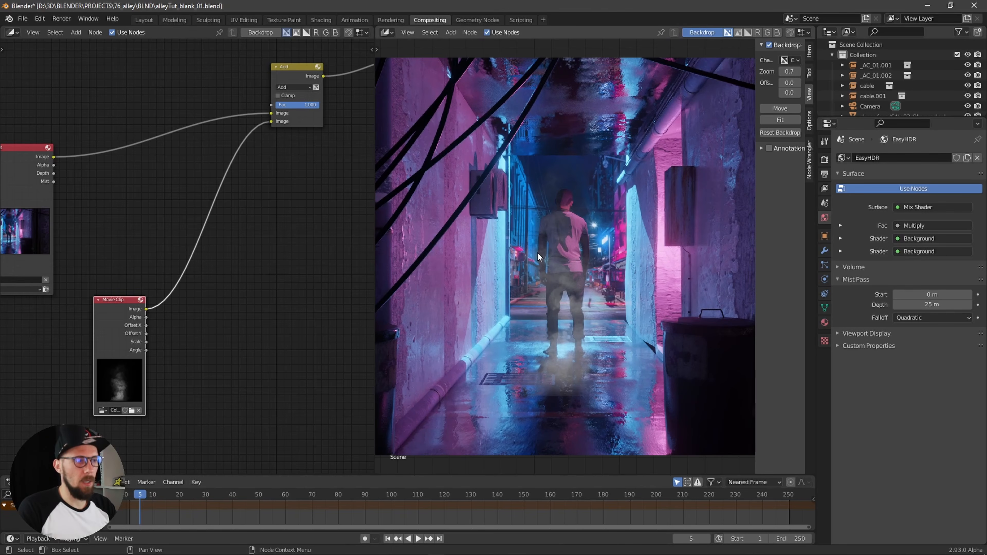
scroll(183, 321, down, 2)
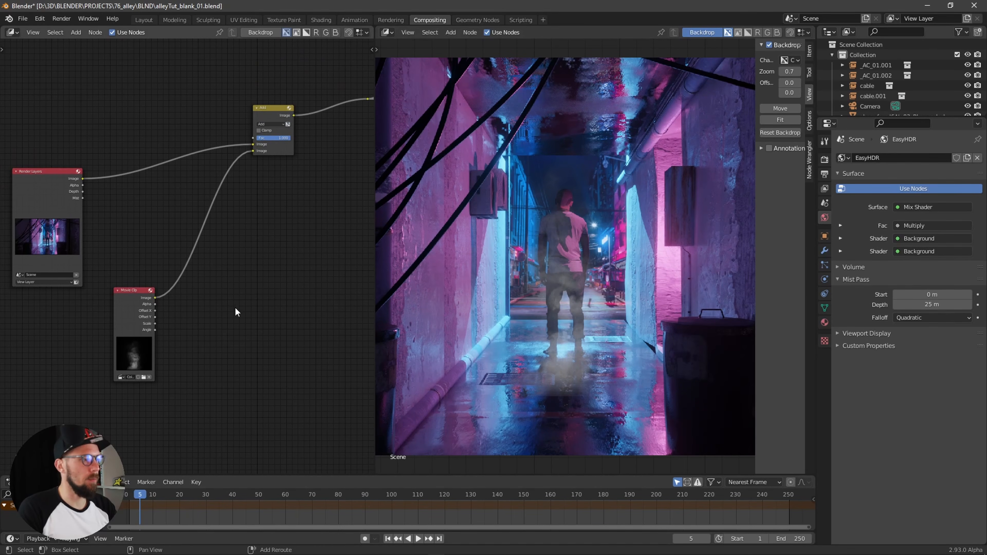
key(shift+a)
text(tran)
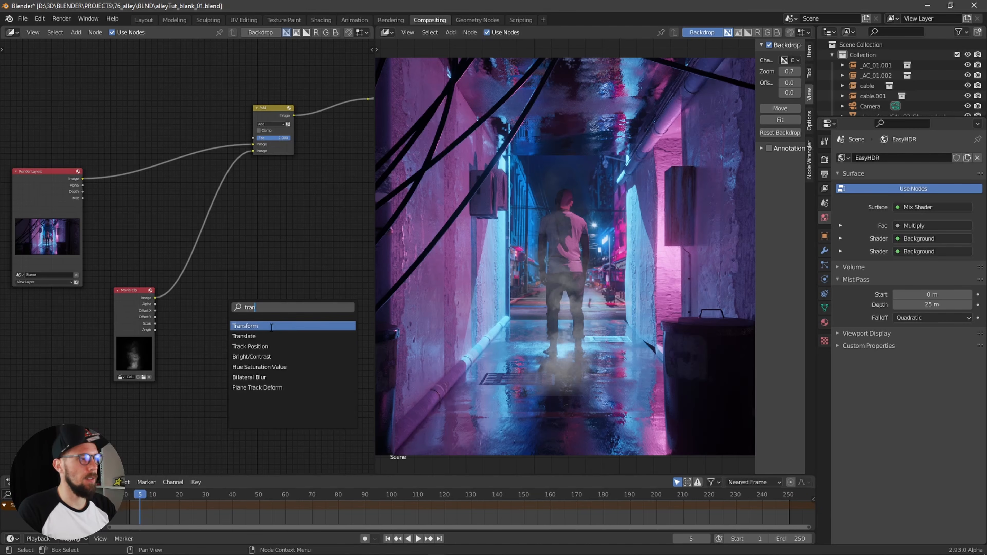
click(272, 328)
click(232, 246)
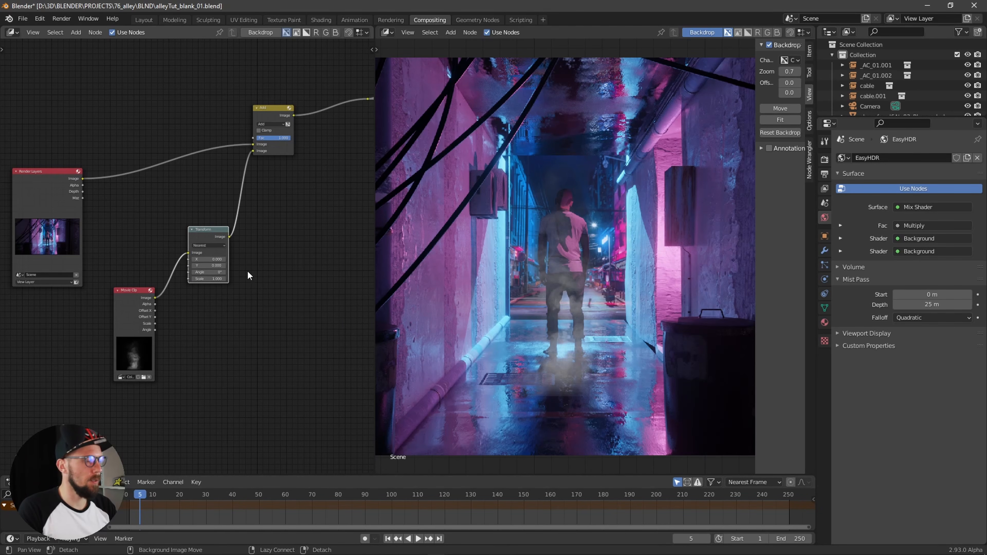
Set the Transform node's X offset to 300 and Y offset to -28 to place the steam by the trash bin.
ctrl+alt+drag(247, 270, 174, 300)
drag(187, 261, 338, 260)
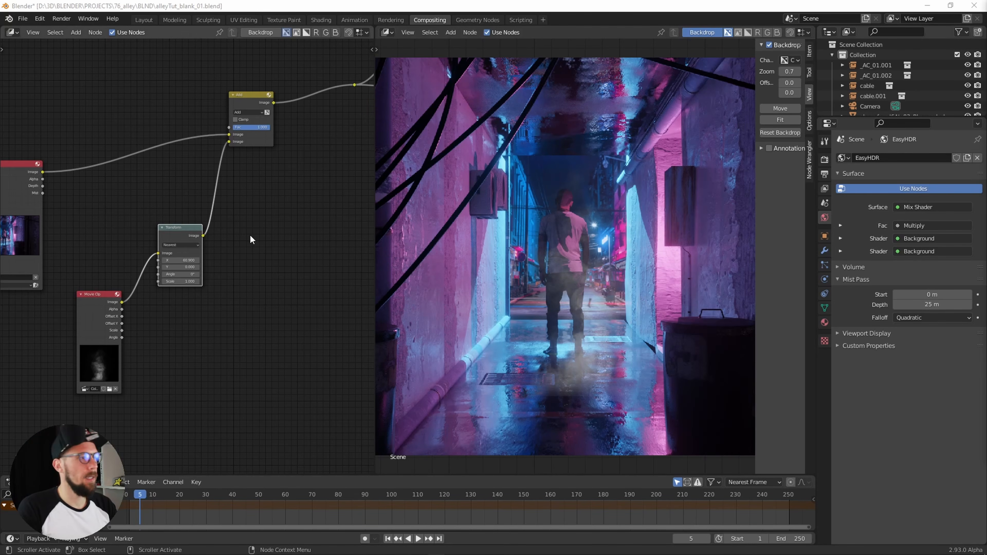
click(253, 268)
click(191, 260)
text(30)
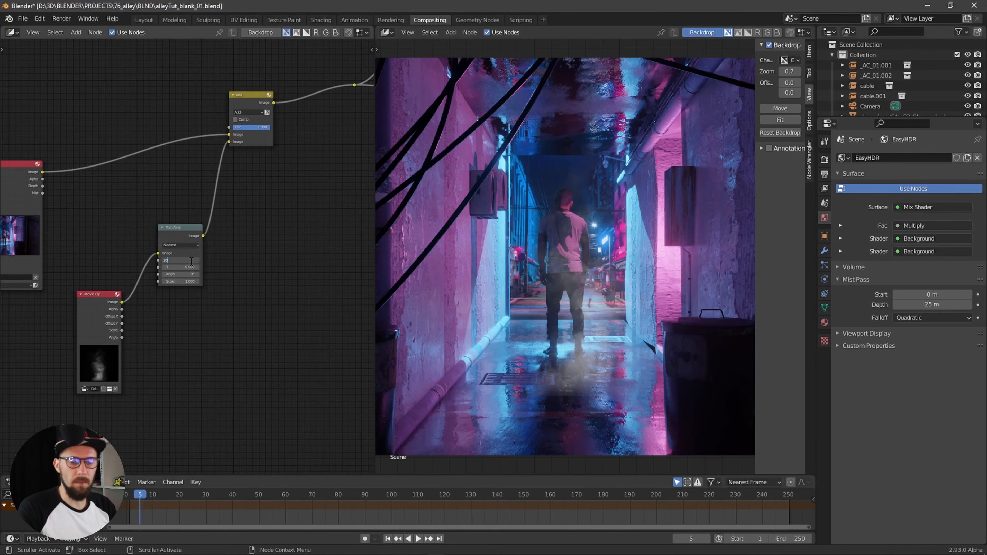
text(0)
key(Return)
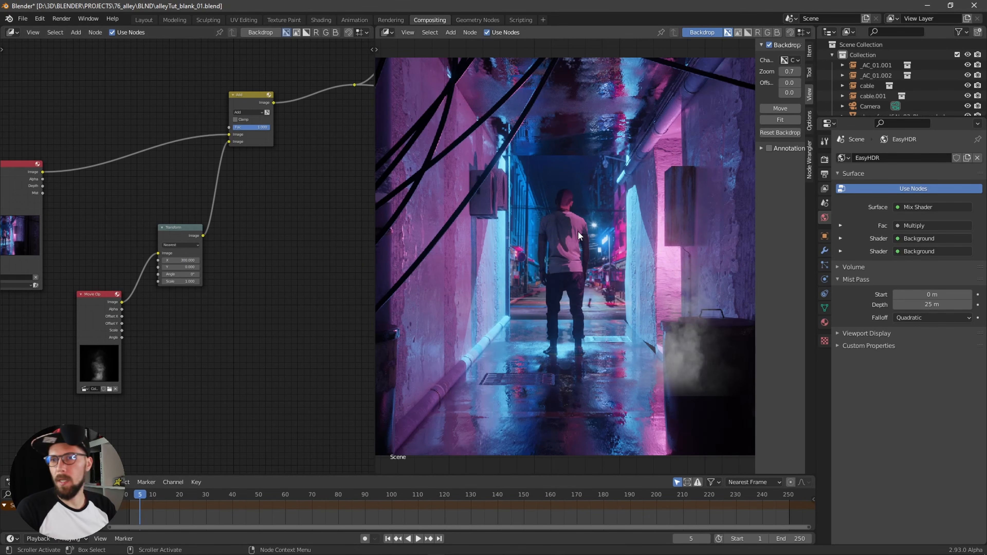
click(191, 268)
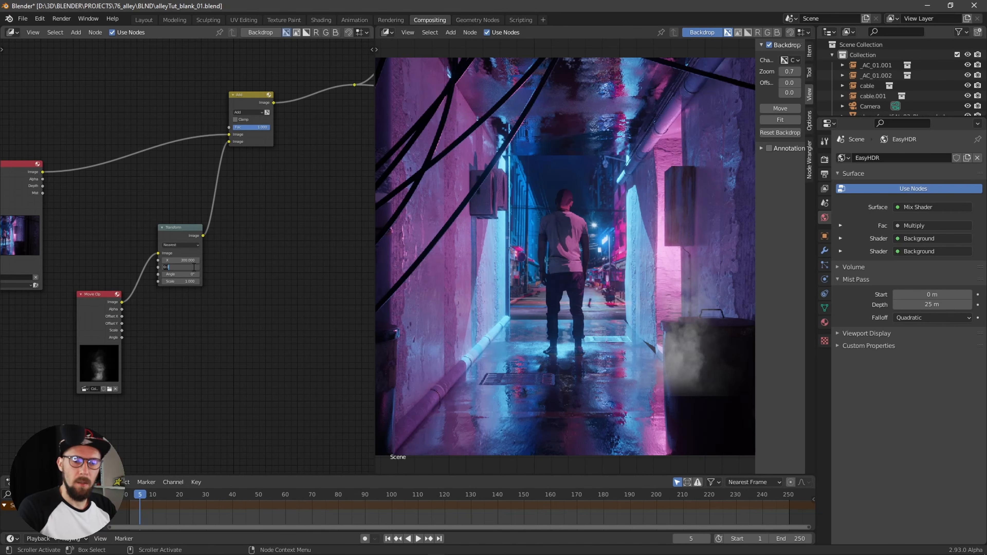
text(-28)
key(Return)
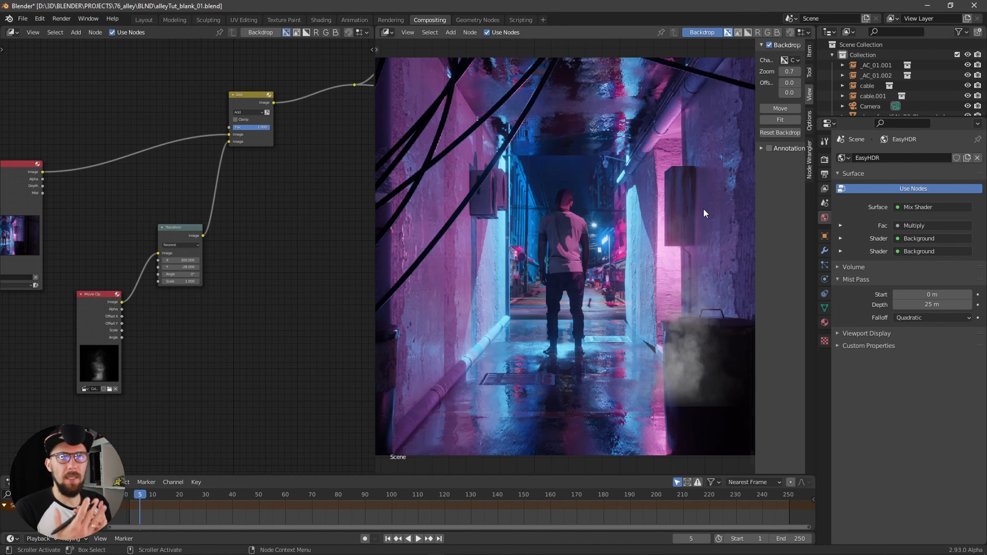
Spread out the nodes by moving the Movie Clip and Transform nodes down-left and the Add node farther right.
scroll(221, 304, down, 3)
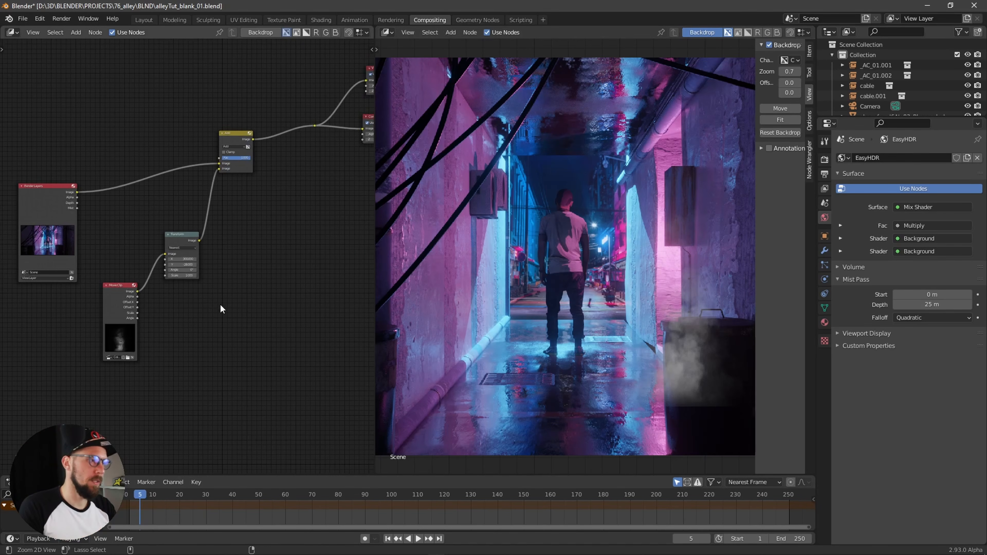
drag(117, 226, 181, 311)
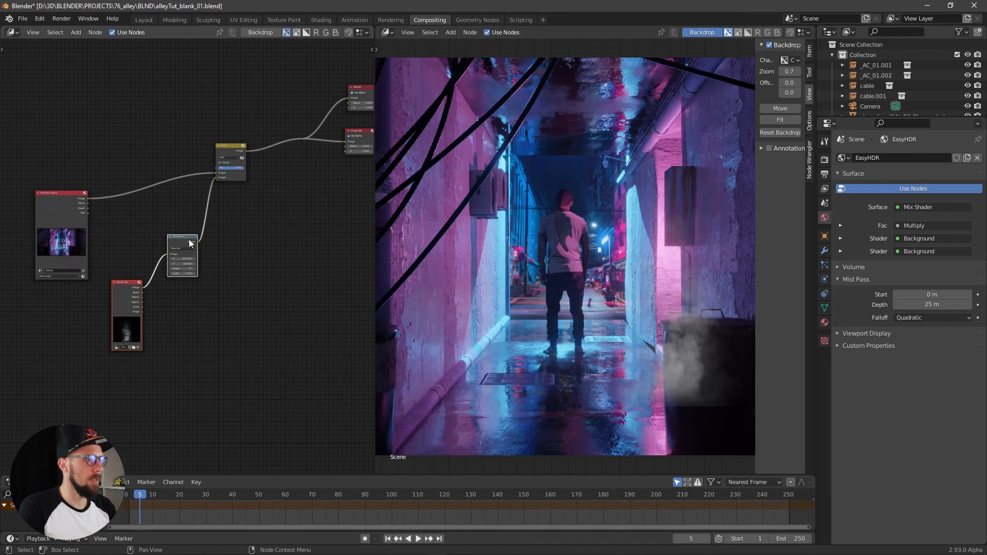
drag(179, 237, 125, 300)
drag(222, 159, 264, 161)
drag(62, 295, 145, 378)
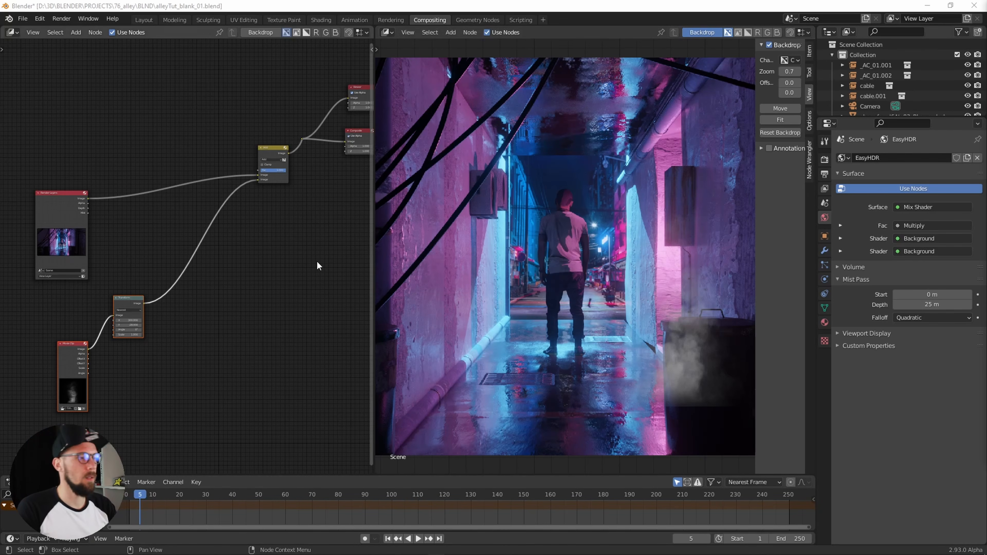
Insert an RGB Curves node between the Transform and Add nodes.
key(shift+a)
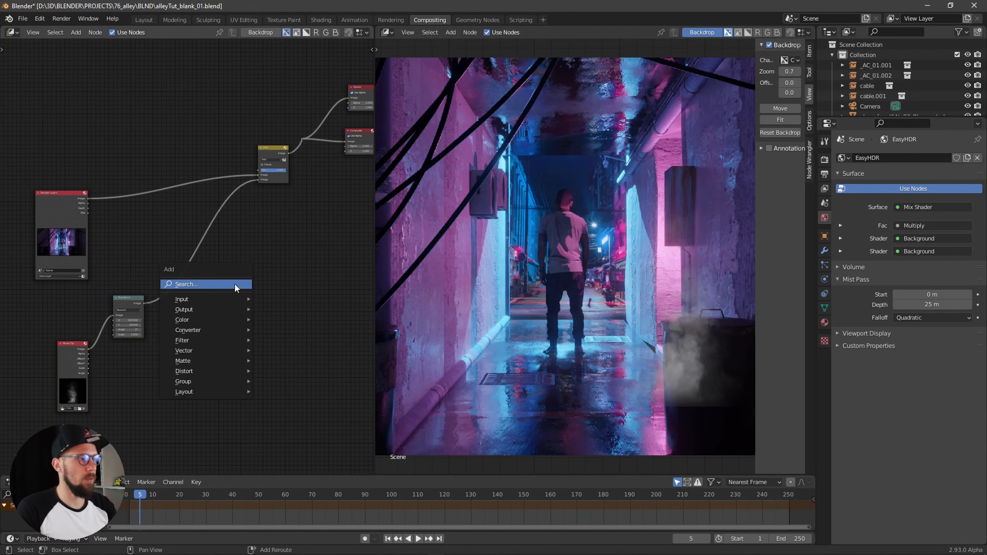
text(cur)
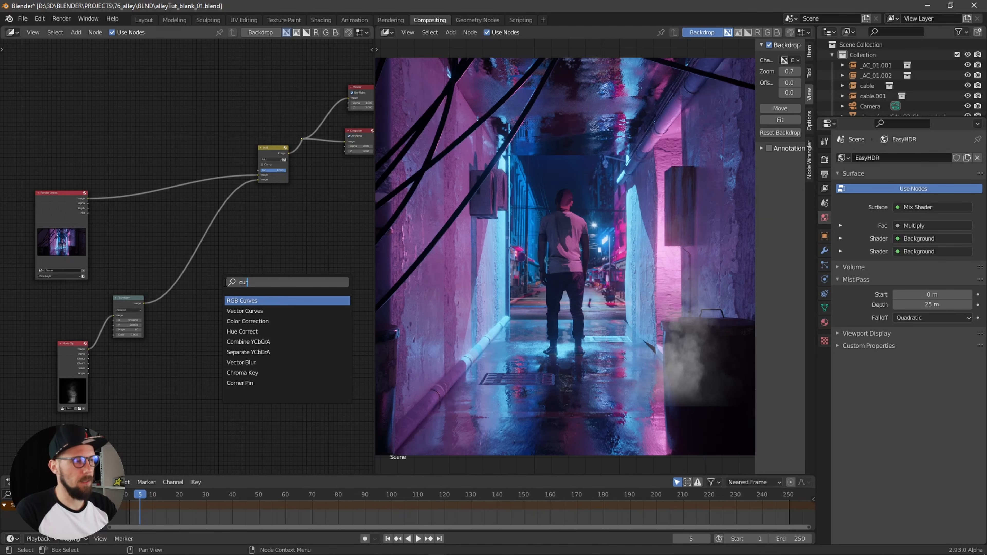
text(ve)
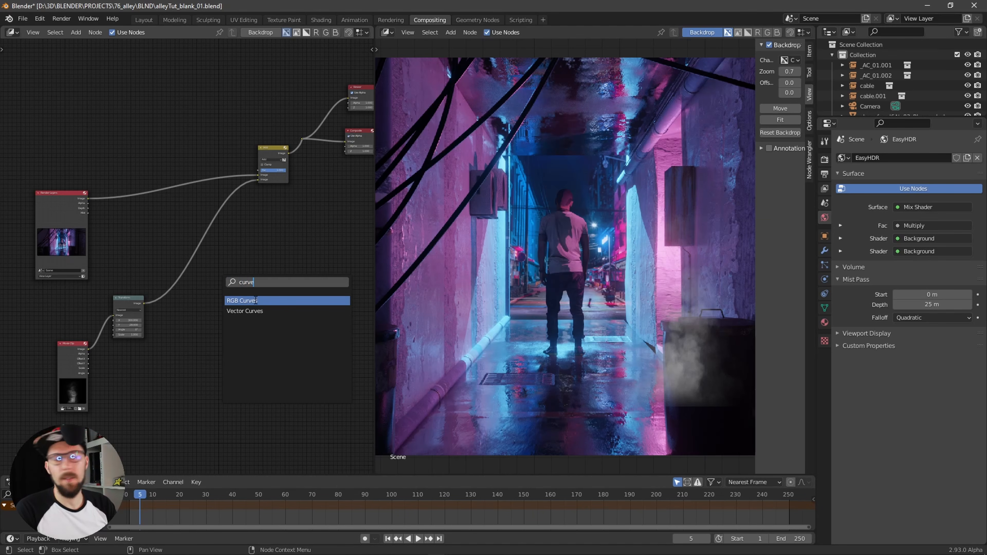
click(254, 301)
click(212, 242)
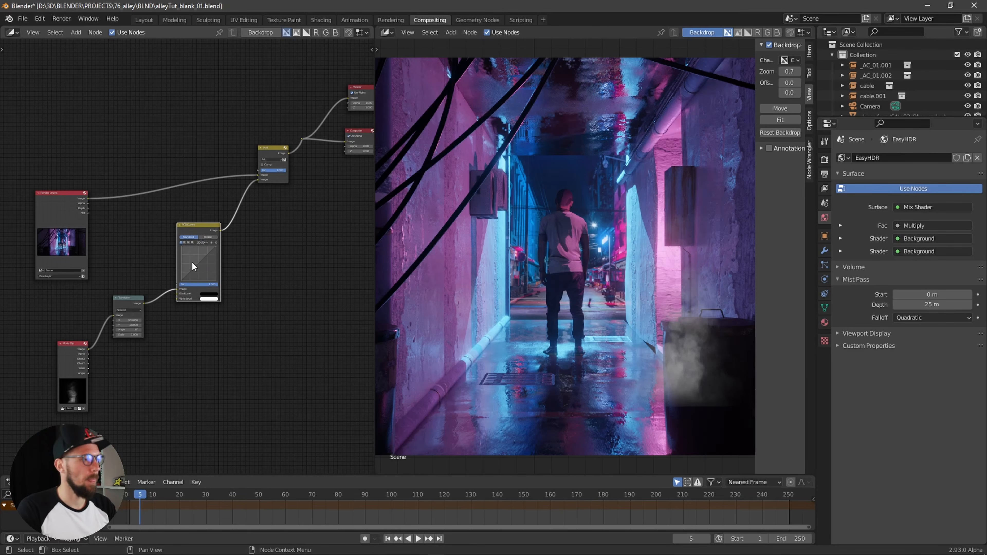
Brighten the steam with a combined curve point near X 0.37, Y 0.64, and tint it by raising the red and blue curves.
drag(199, 263, 194, 259)
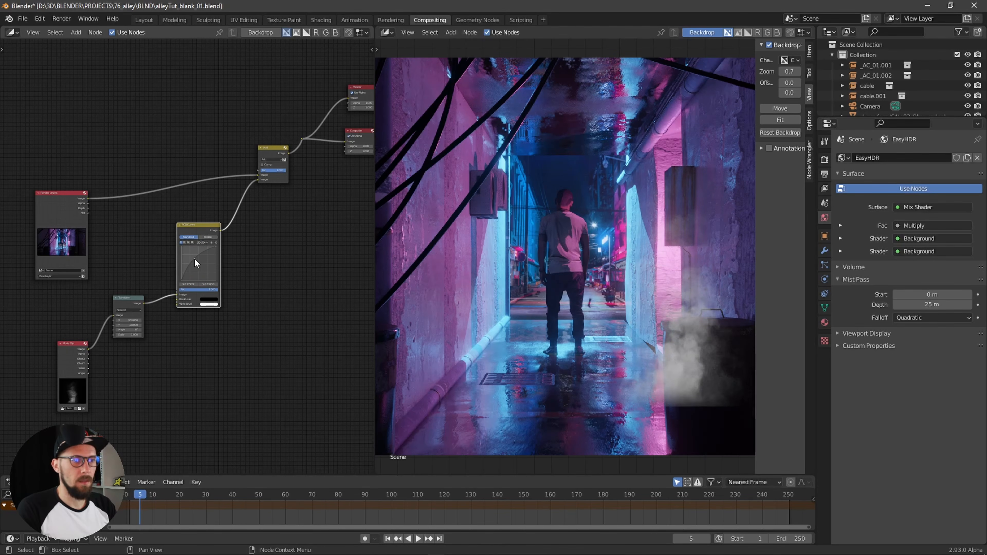
scroll(345, 237, up, 3)
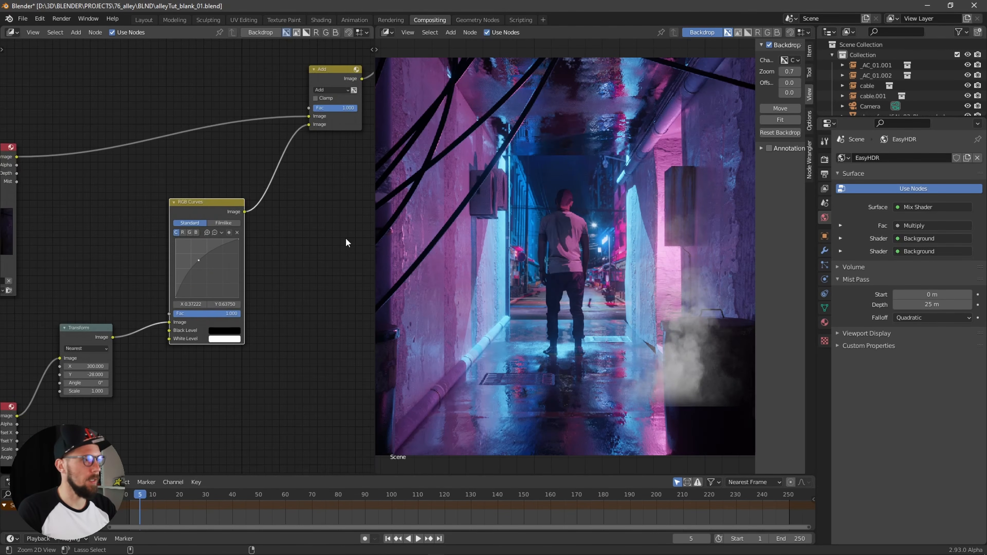
click(184, 232)
drag(211, 271, 200, 261)
click(190, 232)
click(208, 267)
click(197, 232)
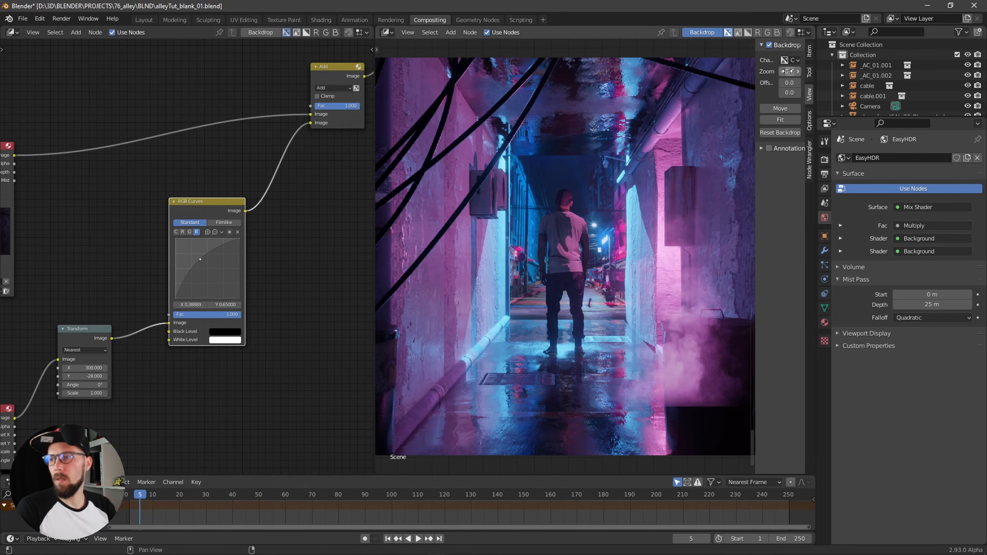
Reposition the Add node and connect the Render Layers Mist output to its Fac input.
scroll(300, 263, down, 2)
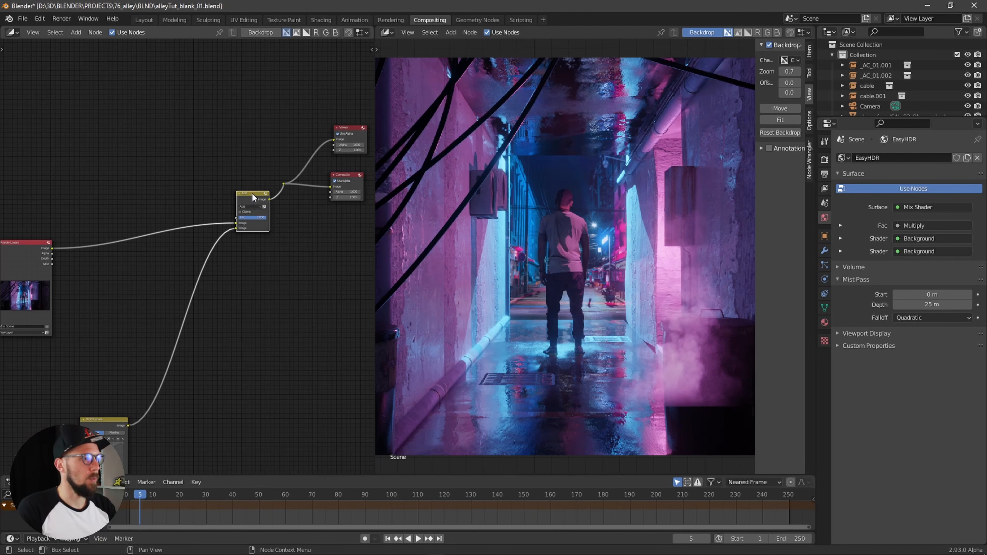
drag(252, 193, 229, 226)
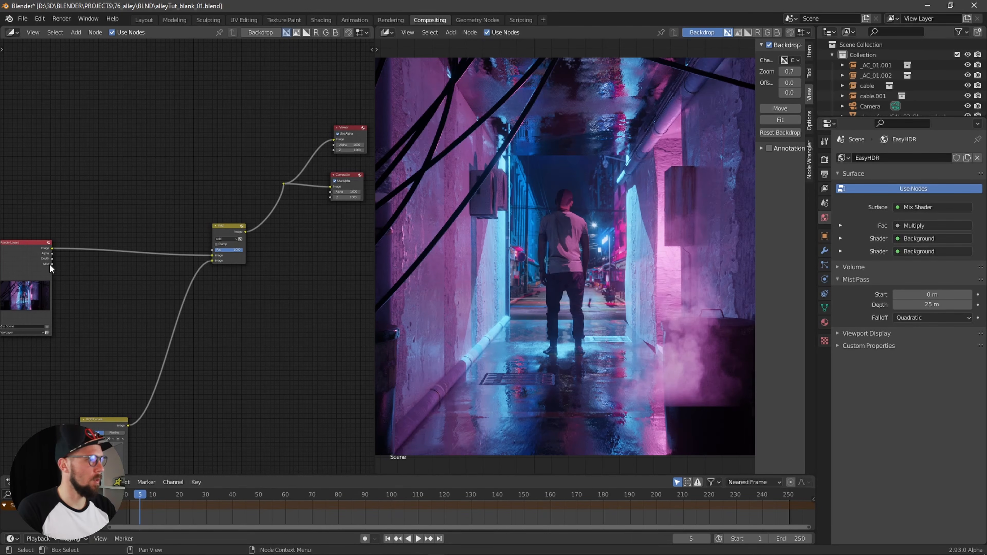
drag(51, 264, 198, 266)
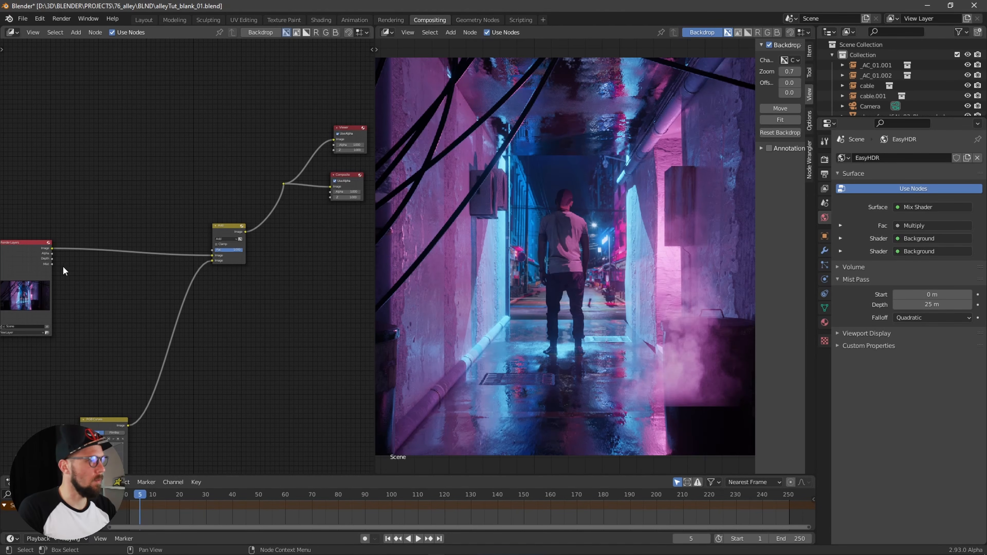
drag(52, 264, 212, 250)
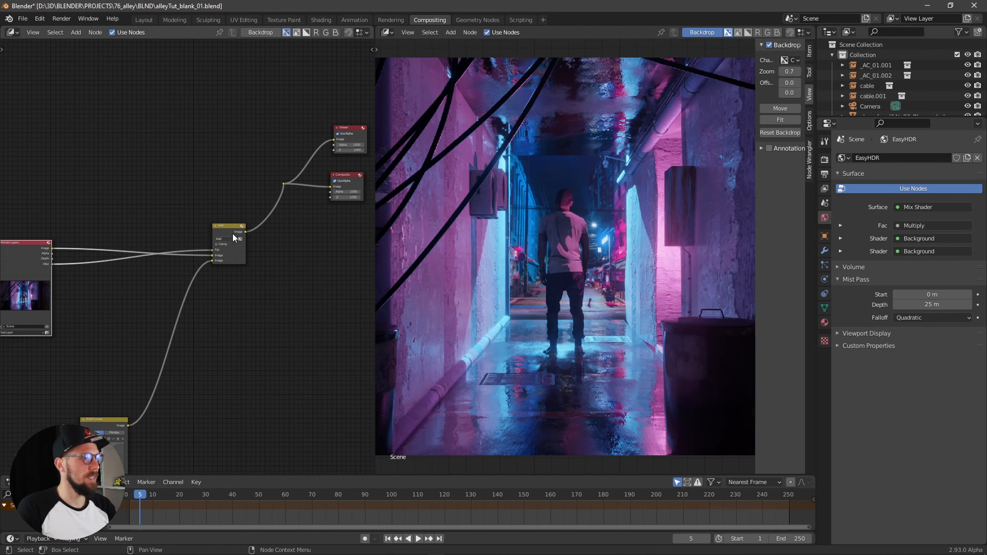
drag(233, 234, 240, 235)
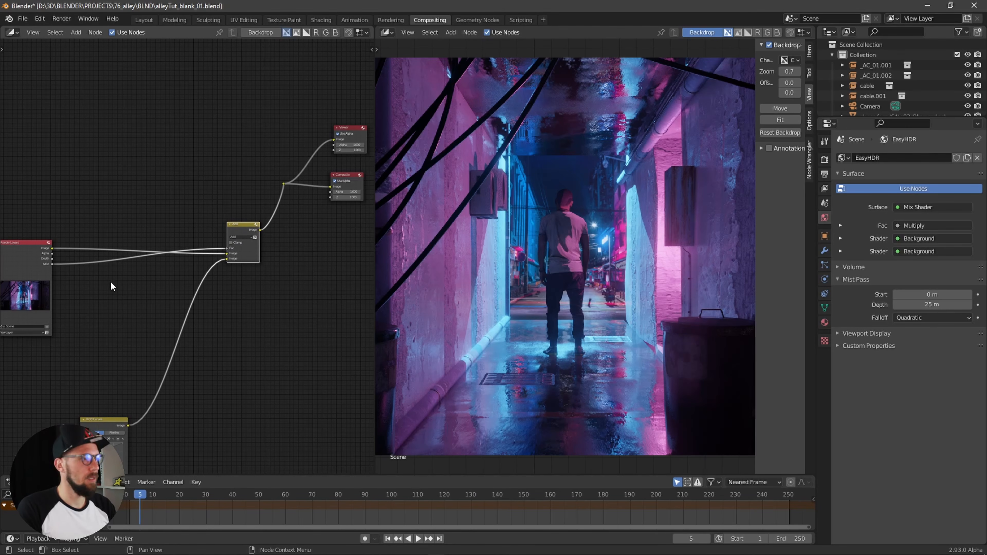
Insert a ColorRamp node between the Mist output and the Add node's Fac input.
key(shift+a)
text(color ramp)
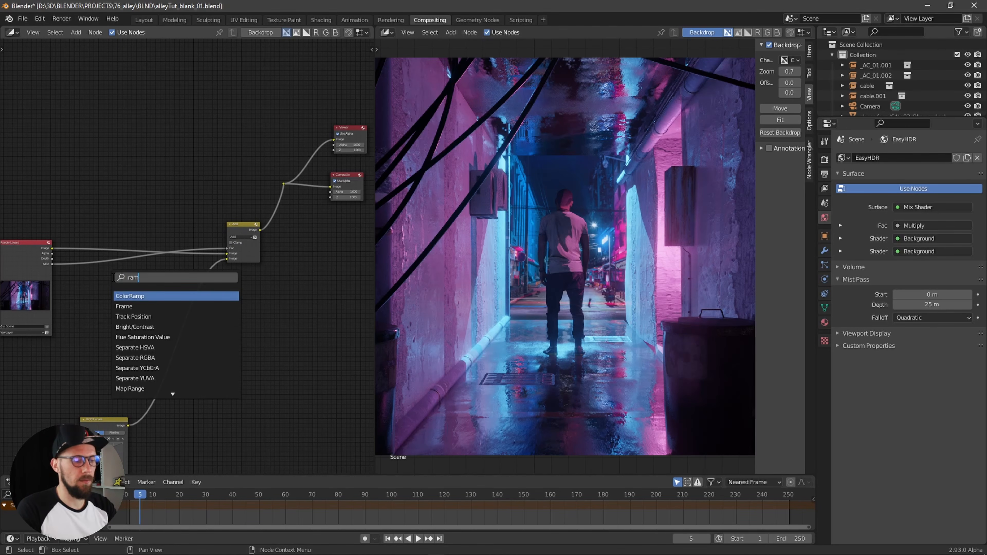
key(Return)
click(100, 271)
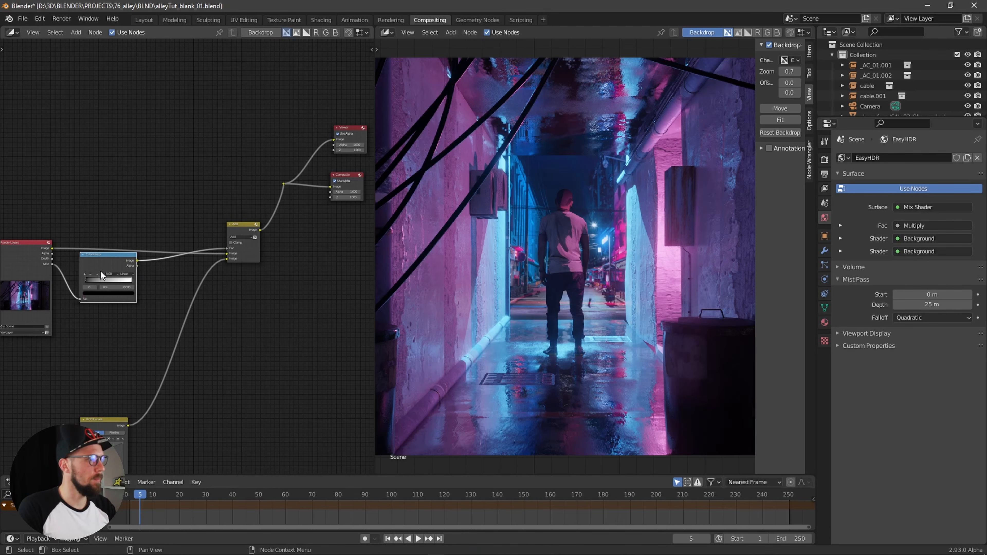
Move the ColorRamp's white stop almost onto the black stop so the steam is masked behind the foreground trash bin.
scroll(117, 291, up, 5)
key(KP_Decimal)
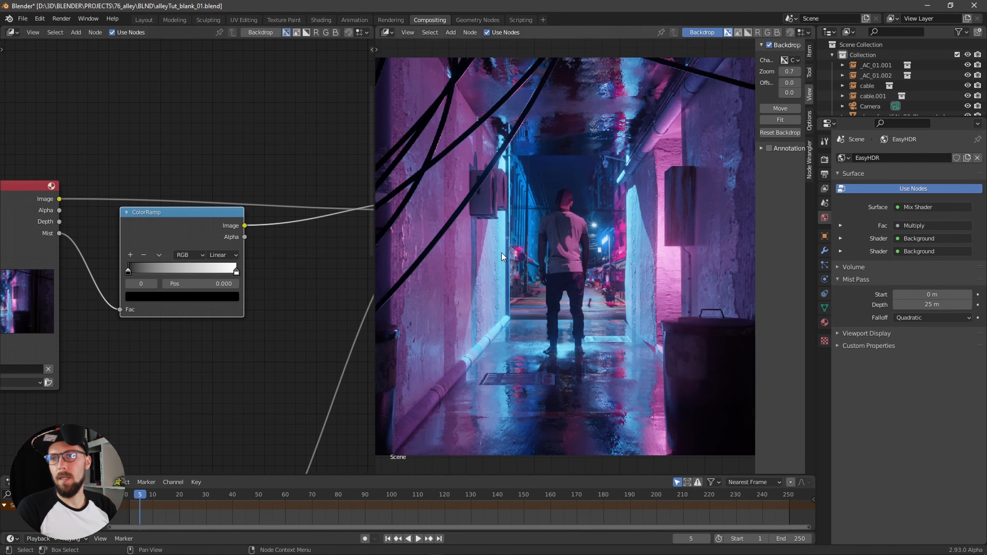
drag(237, 271, 154, 282)
middle_drag(154, 281, 348, 246)
scroll(348, 246, up, 3)
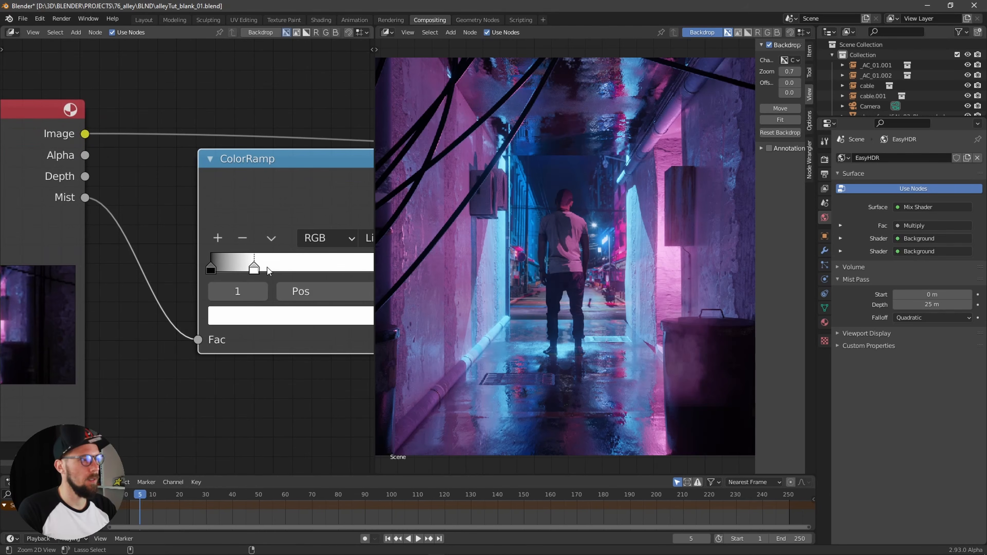
drag(259, 270, 219, 269)
click(220, 268)
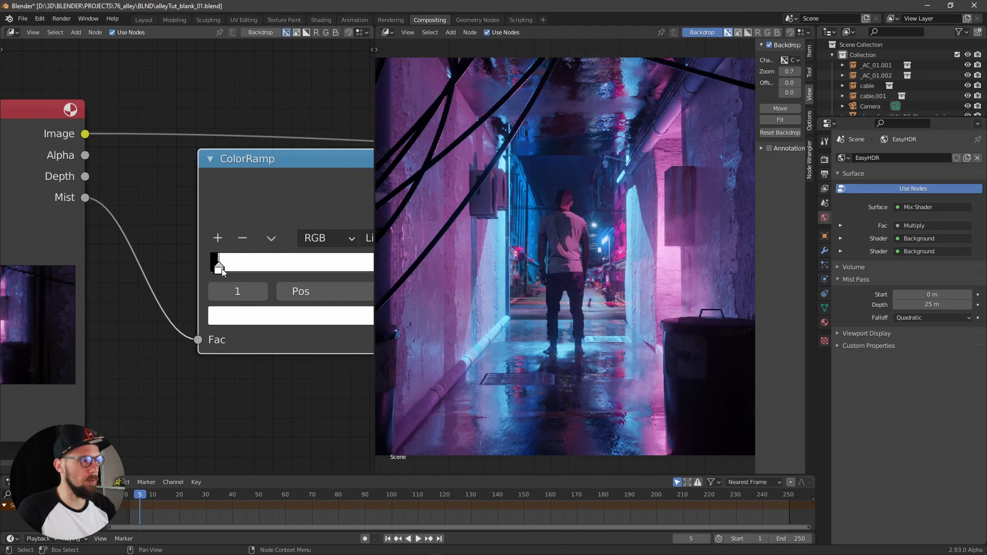
drag(219, 270, 220, 270)
click(222, 270)
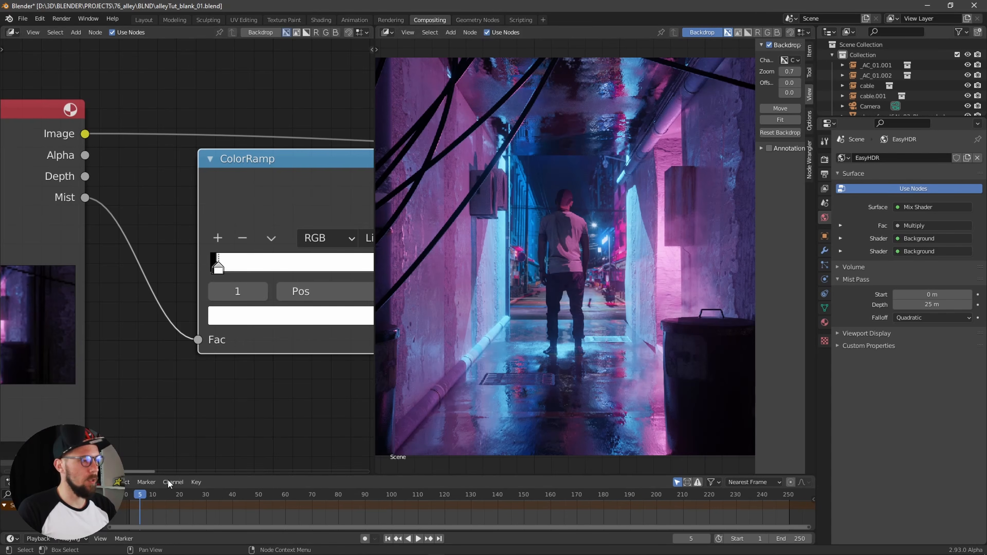
Scrub the timeline to frame 33 to preview the masked steam in the alley.
drag(143, 497, 214, 500)
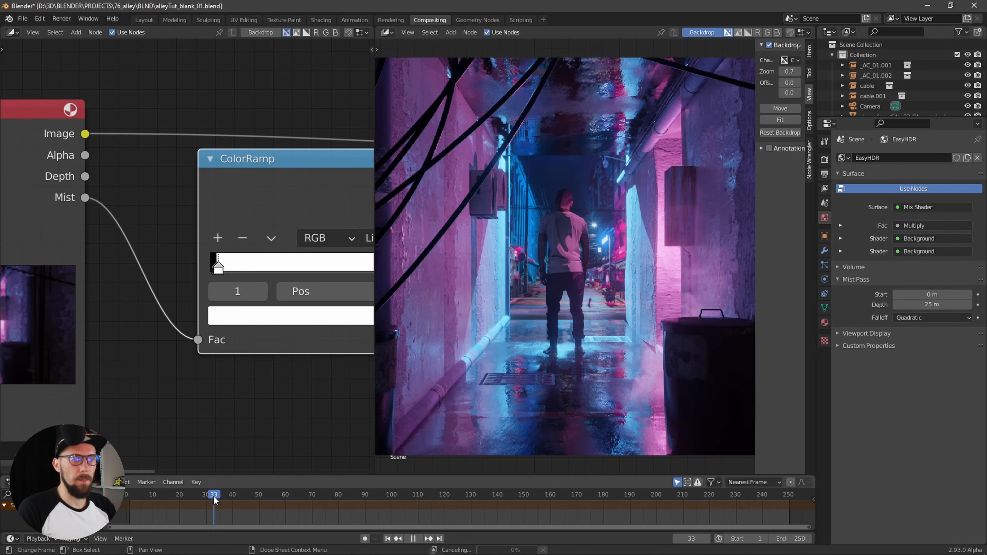
ctrl+middle_drag(184, 276, 136, 336)
ctrl+alt+drag(135, 336, 128, 352)
alt+drag(297, 336, 229, 247)
alt+drag(304, 207, 254, 306)
mouse_move(254, 305)
alt+mouse_down()
mouse_move(254, 252)
mouse_move(241, 298)
alt+mouse_up()
ctrl+alt+drag(241, 298, 282, 232)
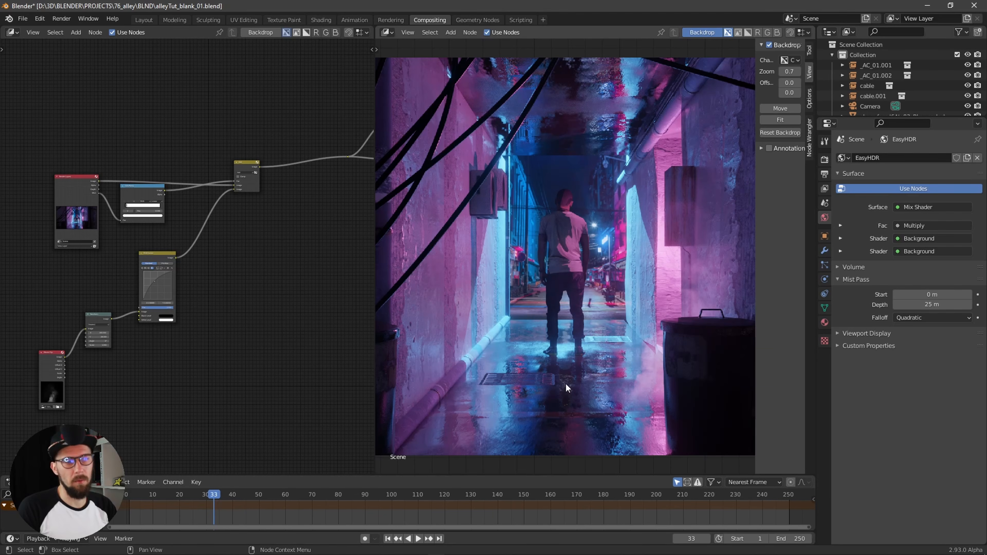
Duplicate the steam setup from Render Layers and Movie Clip through the Add node, placing the copy below the original.
scroll(357, 373, down, 3)
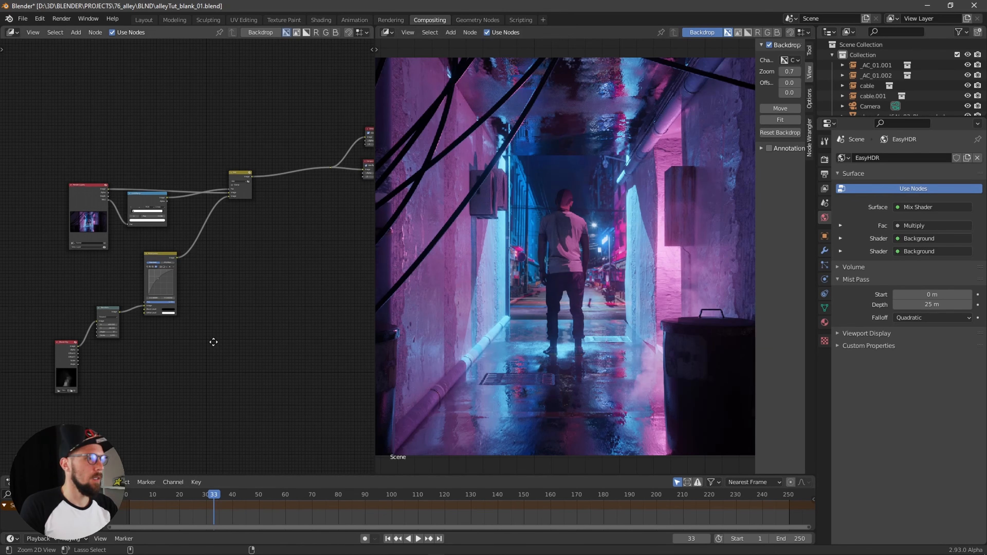
drag(65, 172, 245, 375)
key(shift+d)
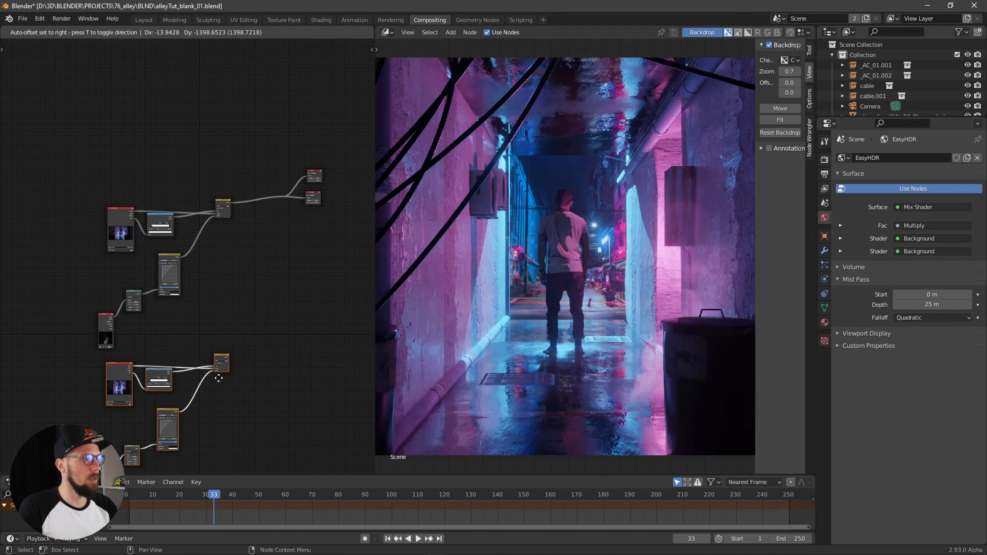
click(230, 368)
click(286, 251)
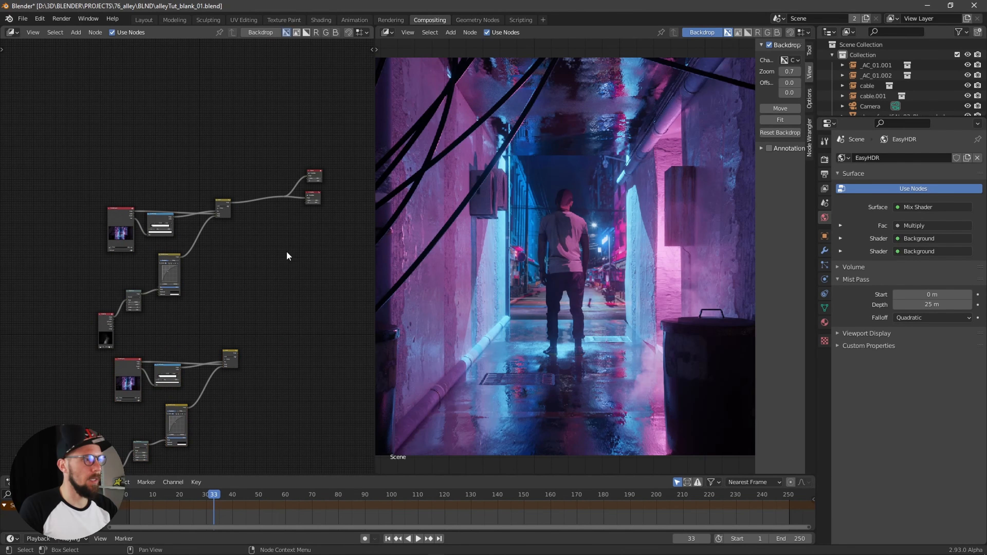
Insert a Mix node on the link between the original Add node and the outputs.
ctrl+alt+drag(272, 262, 350, 245)
alt+drag(297, 263, 240, 302)
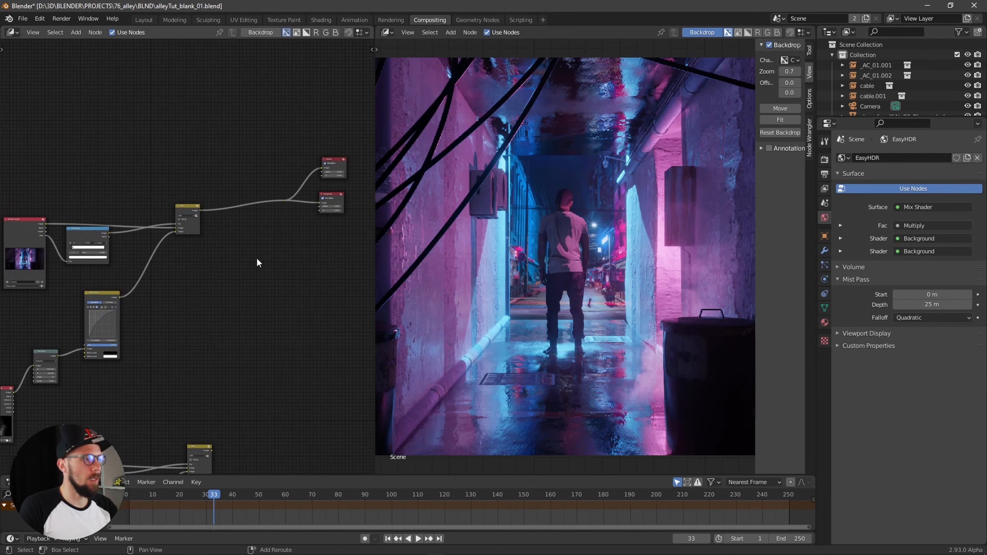
key(shift+a)
text(mix)
key(Return)
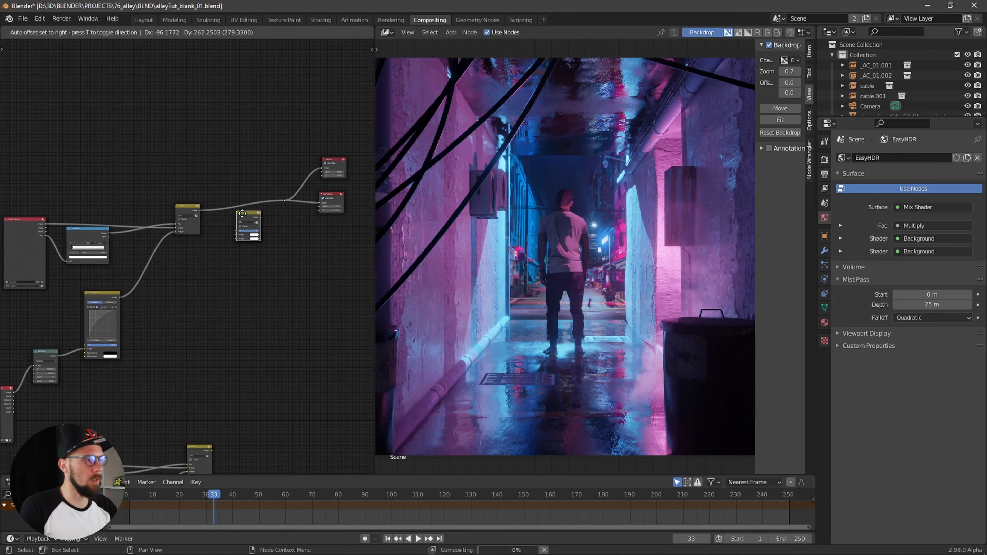
click(246, 213)
Connect the duplicated Add node's Image output to the Mix node's second Image input.
ctrl+alt+drag(267, 249, 296, 235)
alt+drag(254, 279, 248, 224)
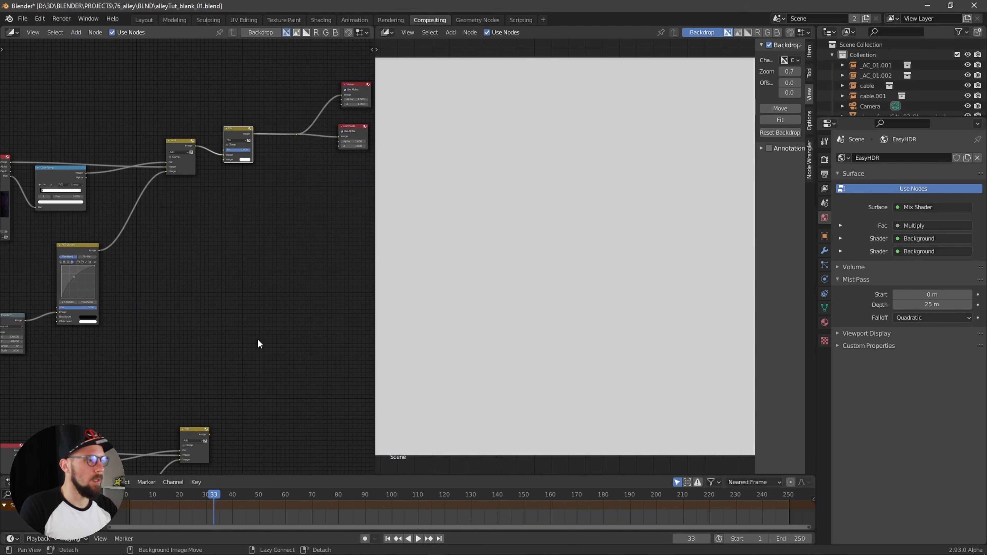
drag(209, 433, 224, 160)
ctrl+middle_drag(257, 192, 268, 303)
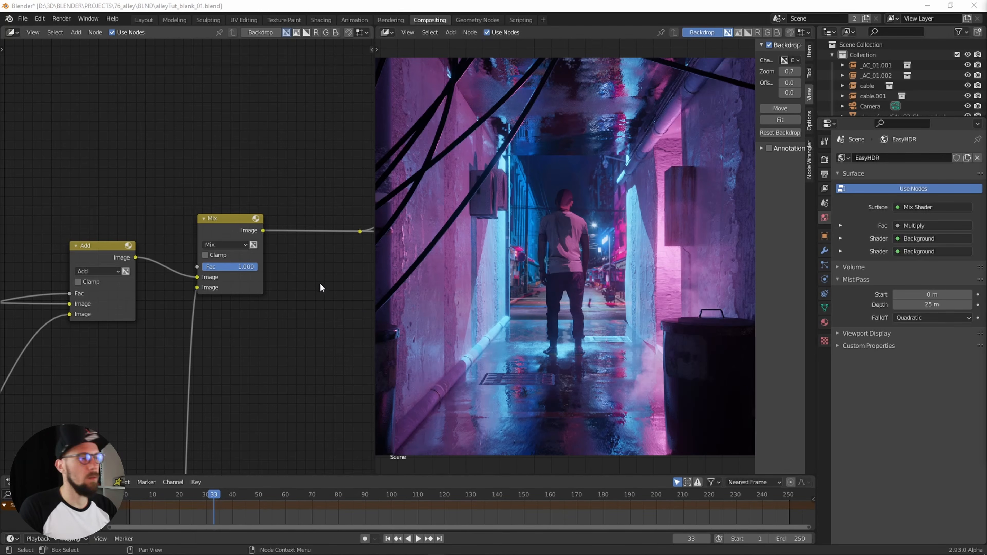
Set the X offset of the duplicated steam's Transform node to -130.
ctrl+middle_drag(280, 336, 128, 391)
middle_drag(238, 396, 289, 259)
middle_drag(186, 417, 218, 320)
middle_drag(133, 409, 263, 246)
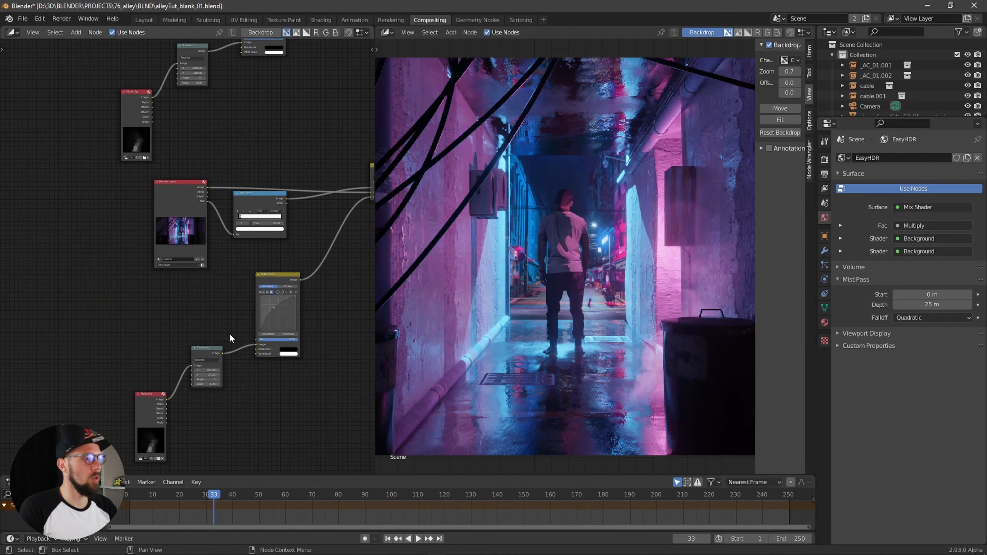
drag(211, 370, 117, 384)
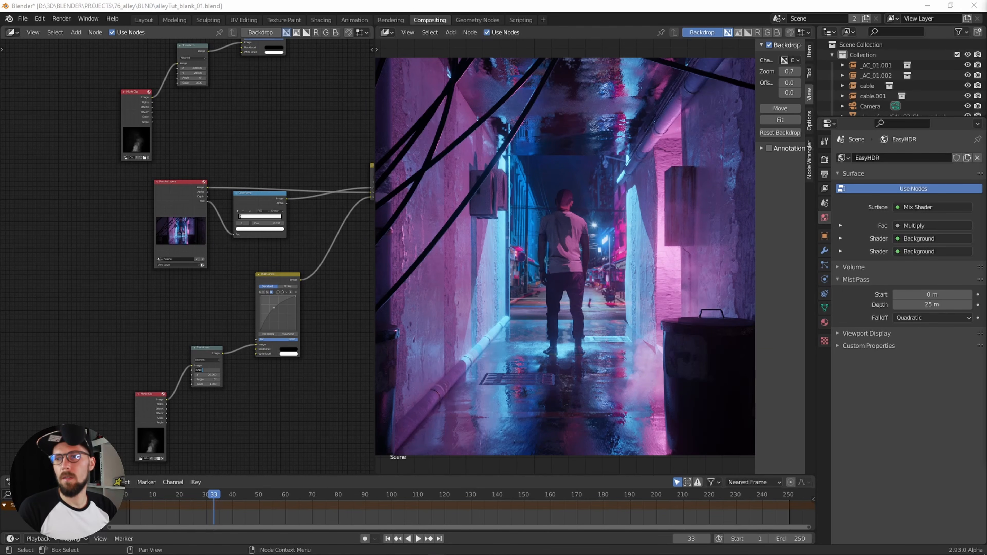
drag(202, 370, 176, 372)
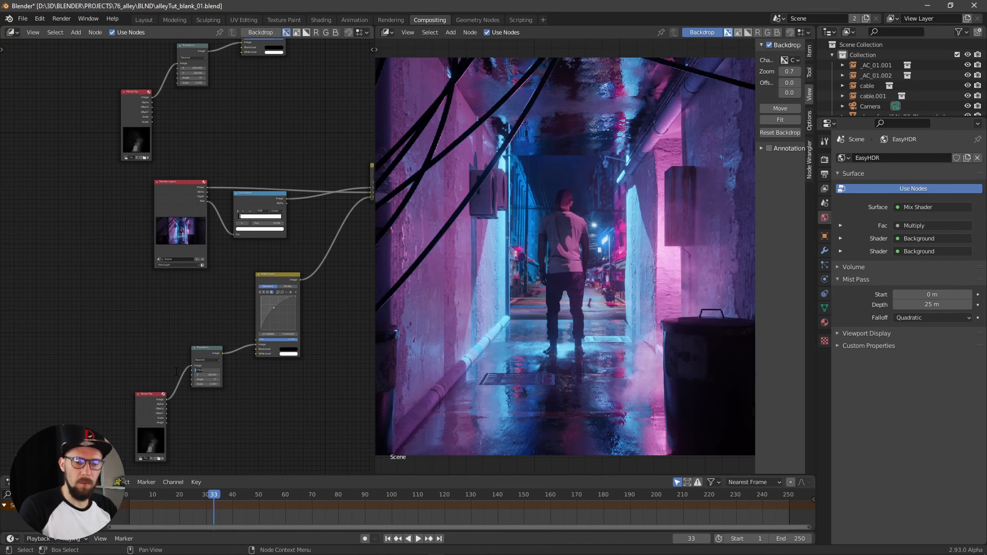
key(Return)
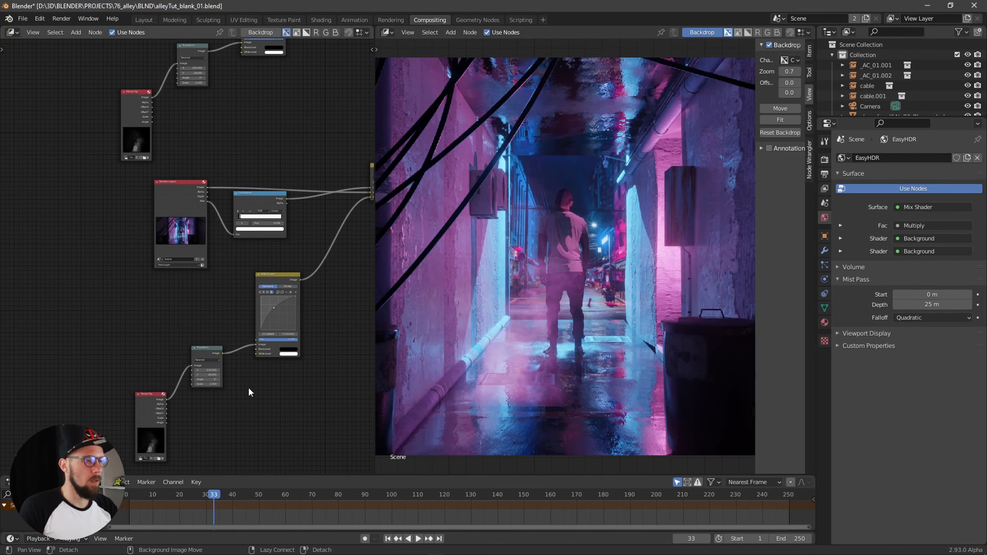
Adjust the Y offset of the duplicated steam's Transform node, trying 0 and 3.2 and settling on 28.1.
ctrl+alt+drag(249, 388, 265, 376)
alt+drag(265, 377, 235, 261)
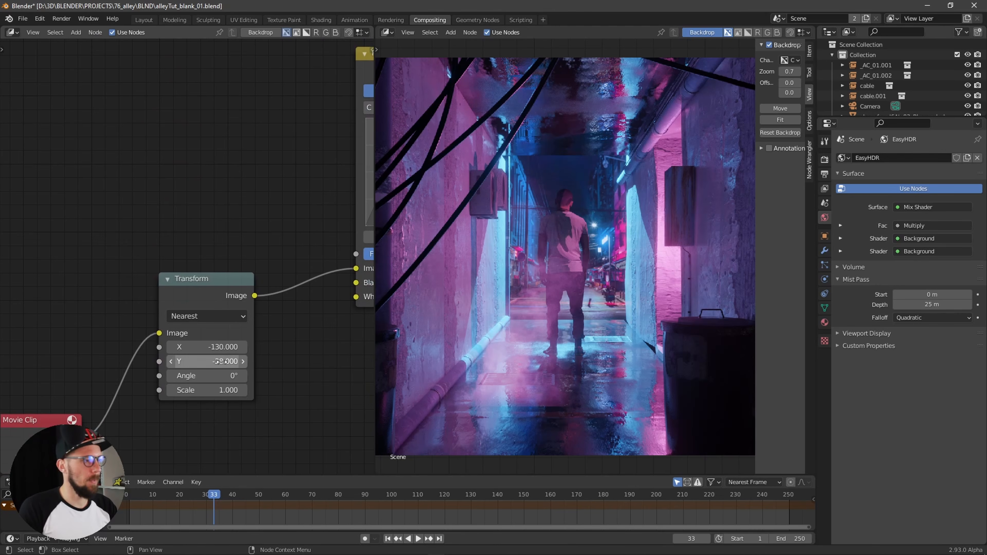
click(234, 362)
text(0)
key(Return)
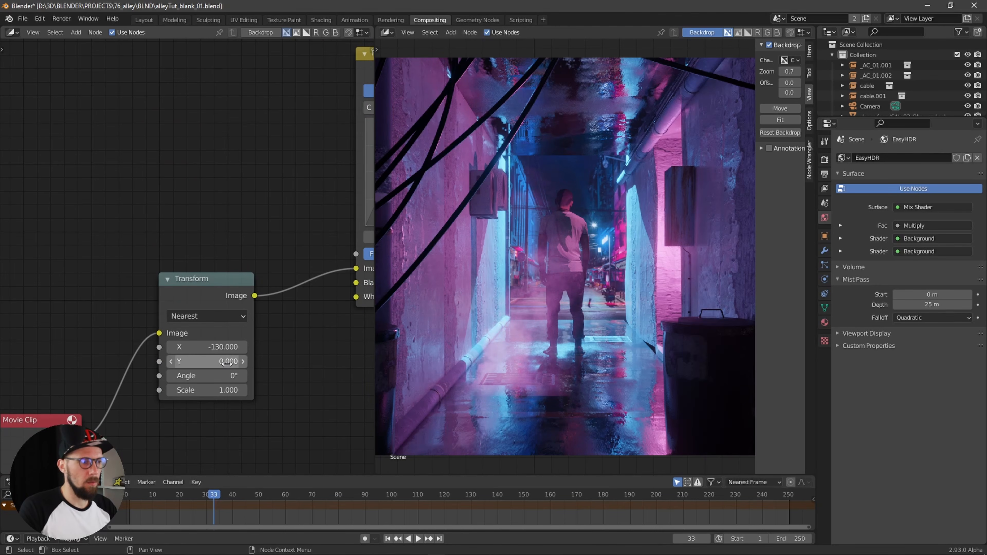
click(228, 362)
text(3.2)
key(Return)
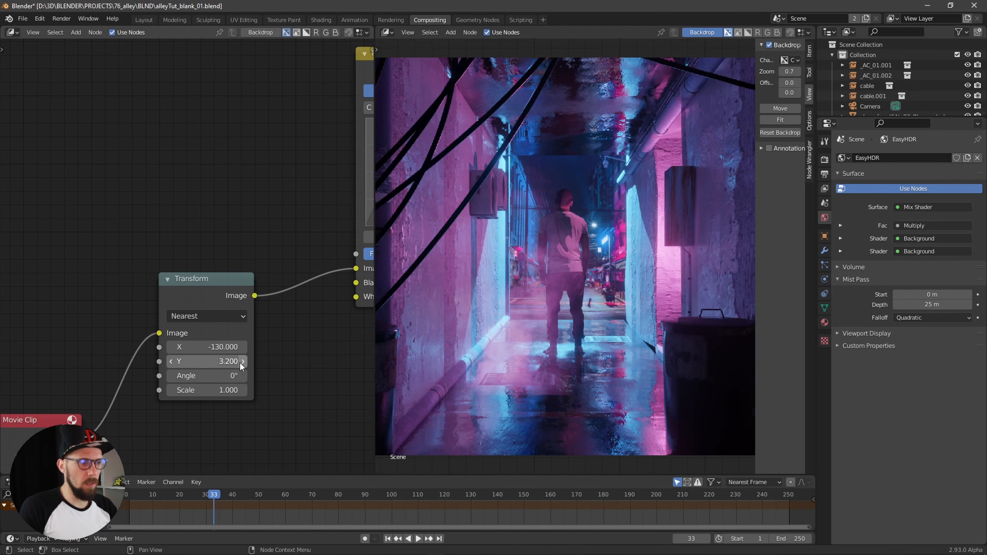
drag(201, 365, 241, 363)
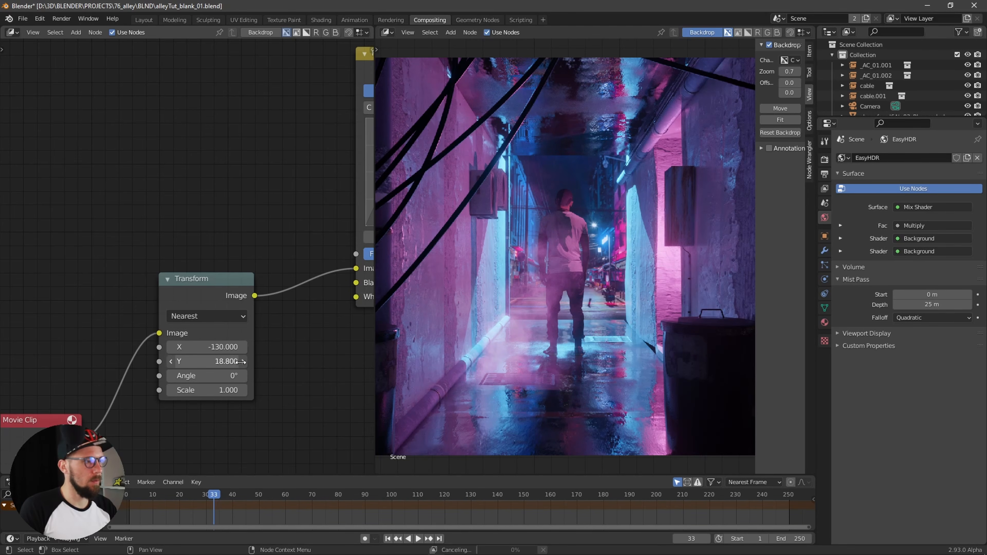
click(244, 363)
text(28.1)
key(Return)
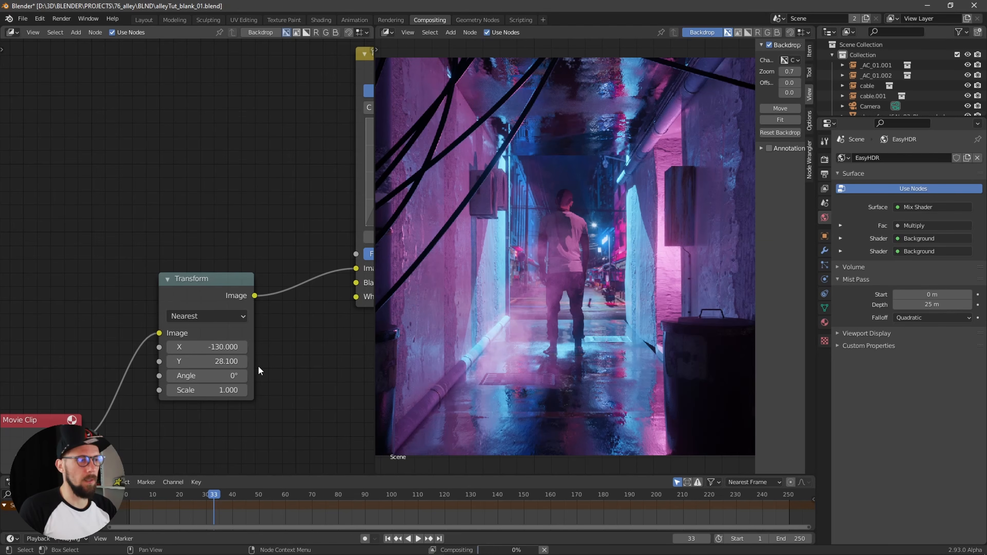
Lower the red curve point of the duplicated steam's RGB Curves node to about X 0.65, Y 0.49.
middle_drag(339, 368, 230, 339)
middle_drag(336, 342, 154, 449)
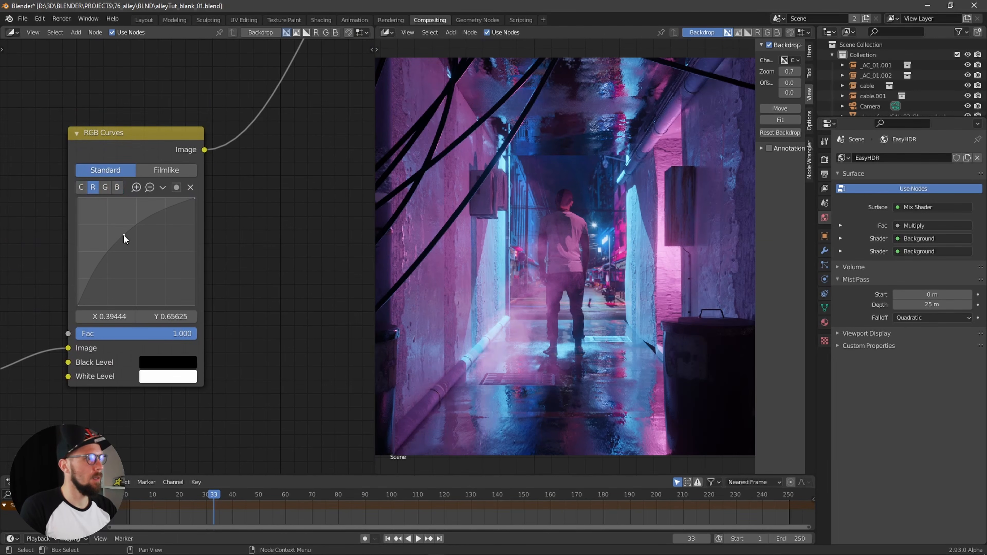
drag(124, 236, 155, 254)
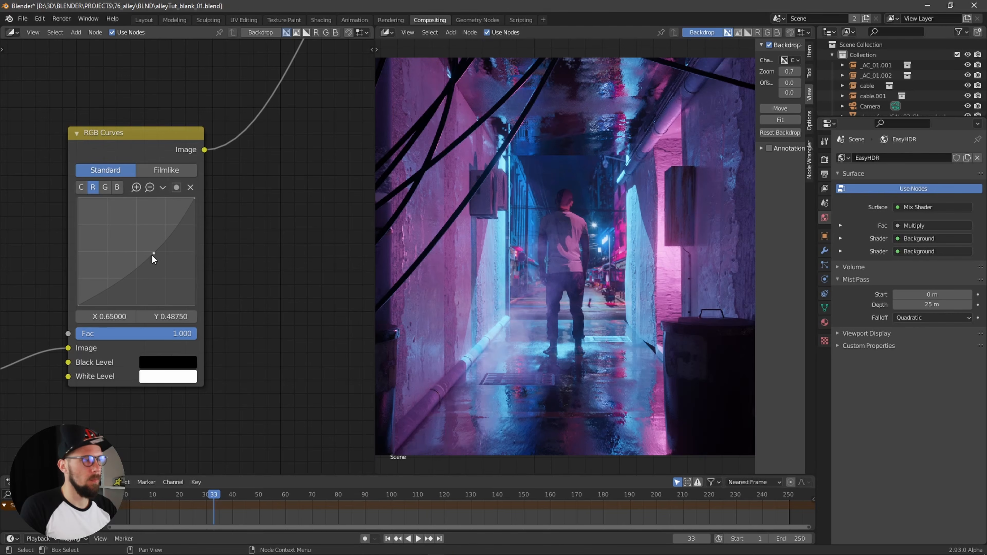
Raise the green curve point of the duplicated steam's RGB Curves node to about X 0.42, Y 0.62.
click(105, 187)
click(152, 257)
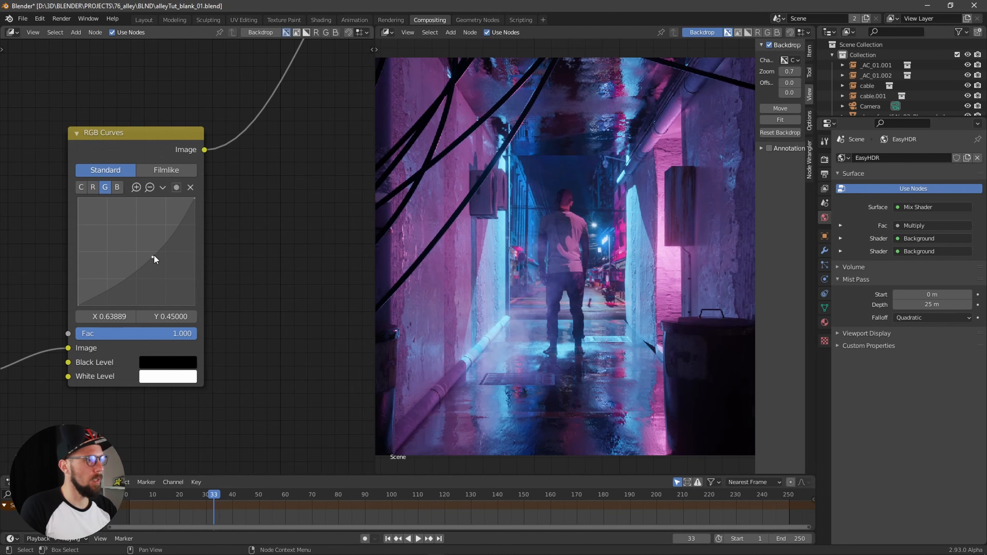
drag(153, 255, 132, 239)
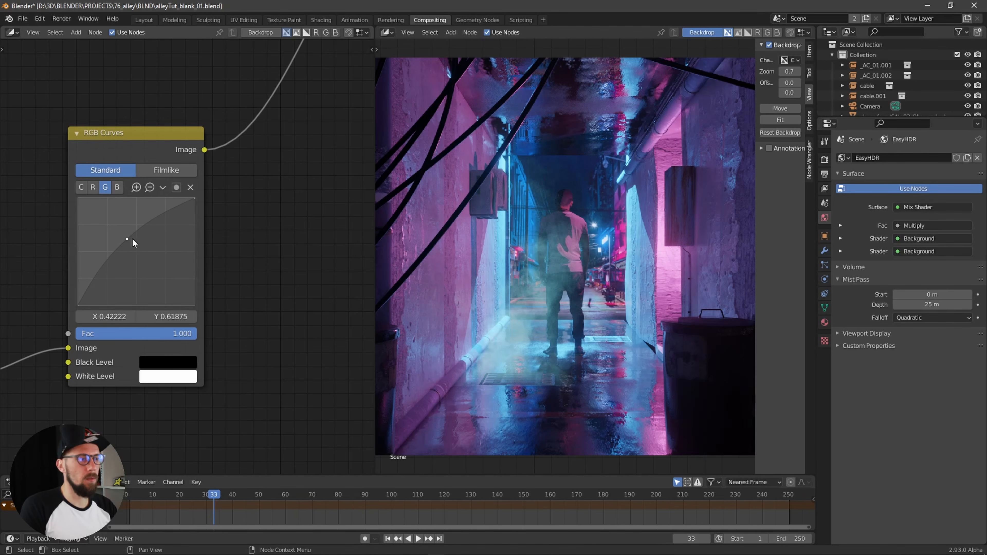
Move the timeline back frame by frame to frame 18 to preview the tinted second steam.
scroll(231, 242, down, 4)
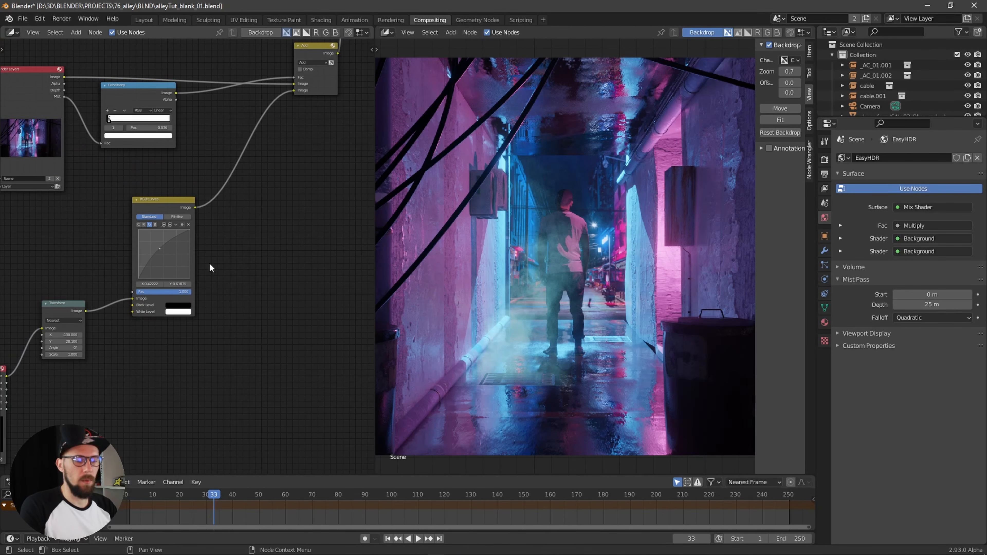
key(Left)
key(Left)
key(Left)
key(Left)
key(Left)
key(Left)
key(Left)
key(Left)
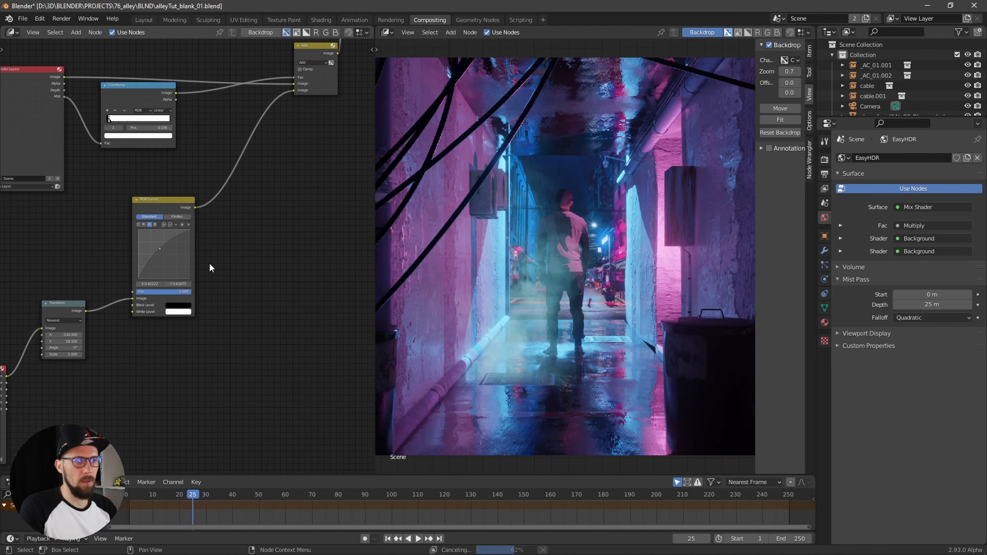
key(Left)
key(Left)
key(Left)
key(Left)
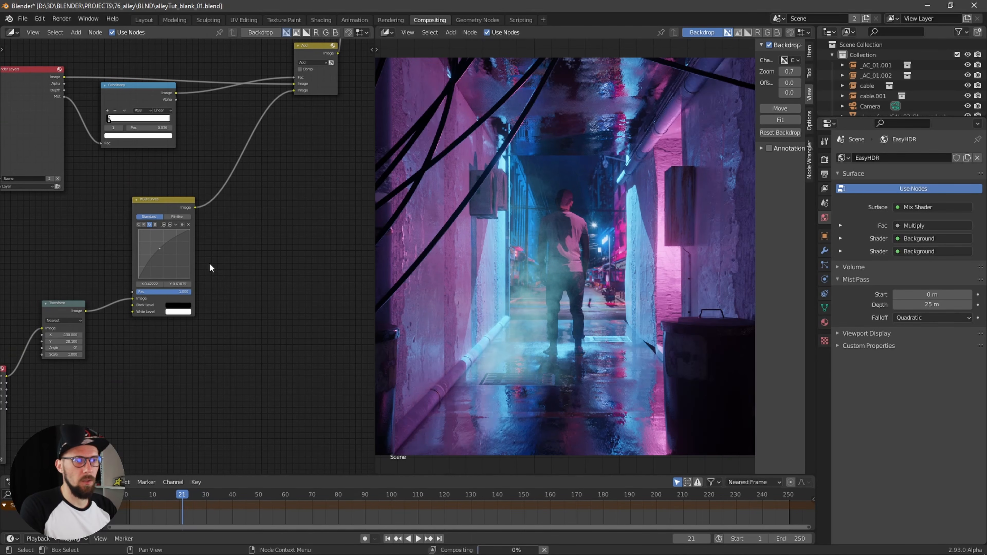
key(Left)
key(Left)
key(Left)
Set the Mix node's Fac to 0.5 so both steam setups are blended equally.
middle_drag(273, 214, 240, 347)
scroll(240, 346, up, 5)
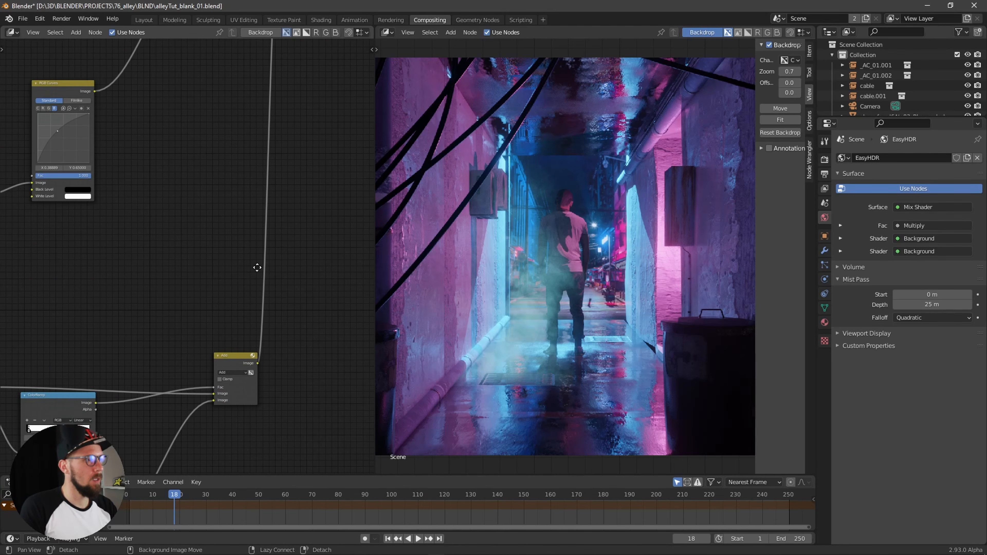
click(219, 197)
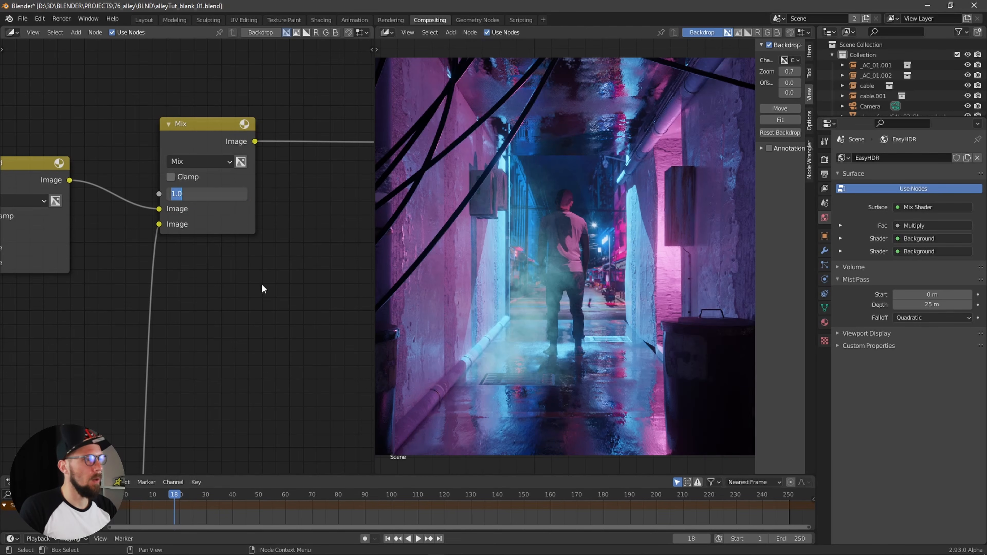
click(218, 194)
text(0.5)
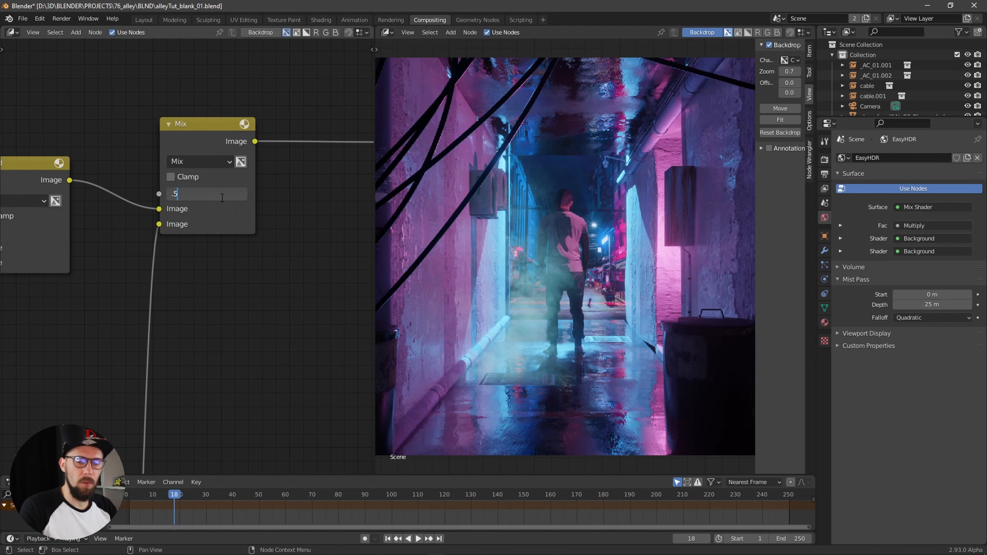
key(Return)
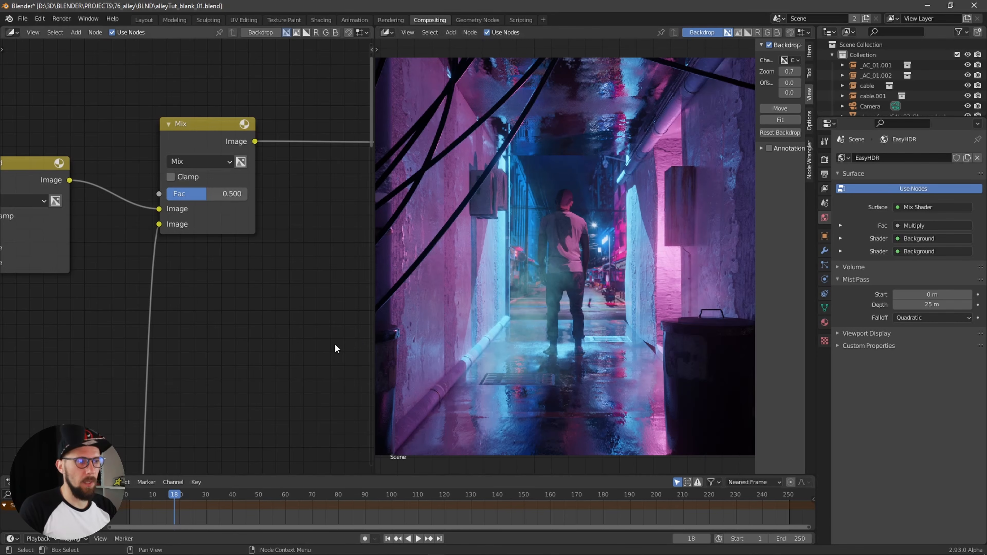
Scrub the timeline forward to frame 43 to check the blended steam.
mouse_move(179, 496)
mouse_down()
mouse_move(209, 496)
mouse_move(175, 494)
mouse_up()
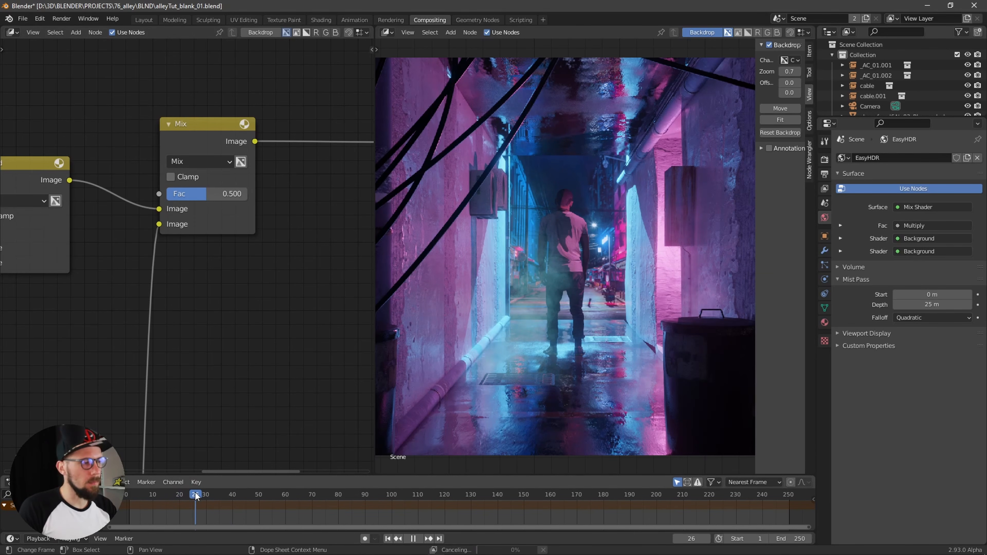
click(213, 494)
drag(219, 498, 241, 497)
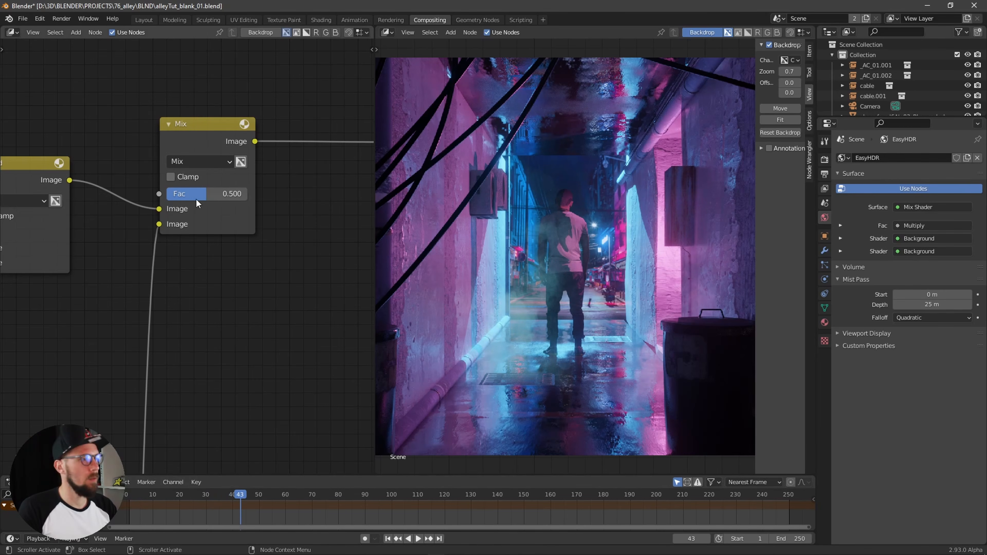
Raise the Mix node's Fac to 1 for comparison and return it to 0.5.
drag(196, 194, 324, 205)
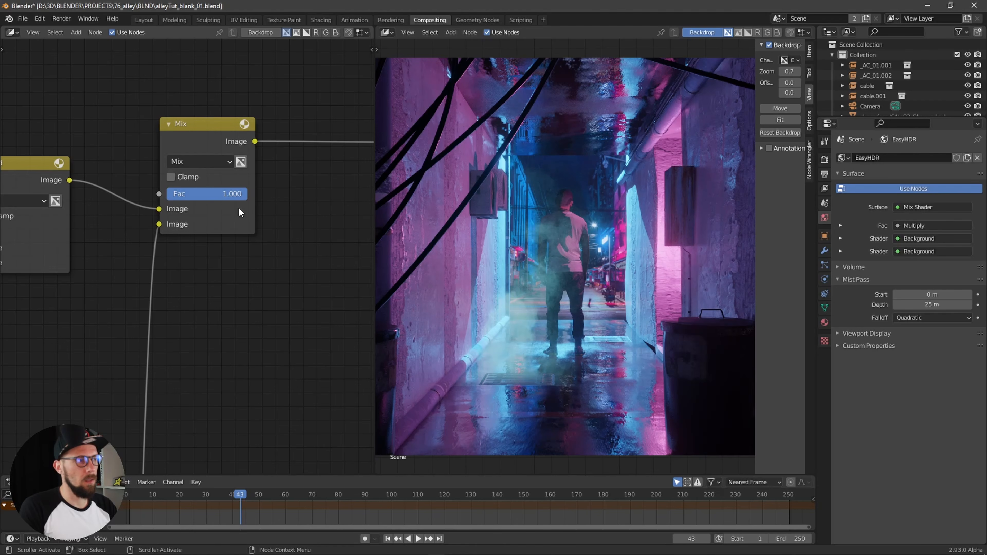
click(240, 194)
text(0.5)
key(Return)
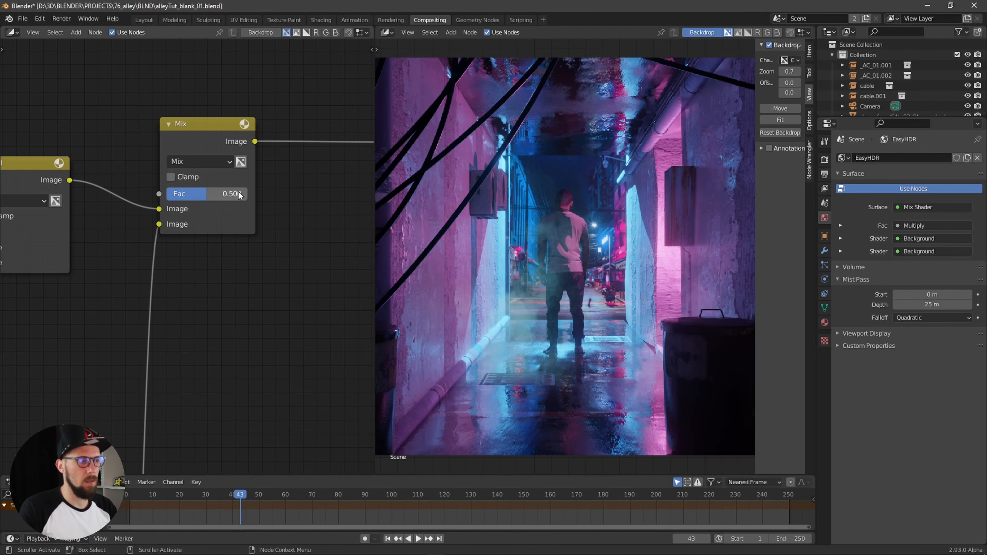
Try a stronger green curve on the duplicated steam, and raise its combined curve point to about X 0.36, Y 0.67.
middle_drag(192, 330, 220, 387)
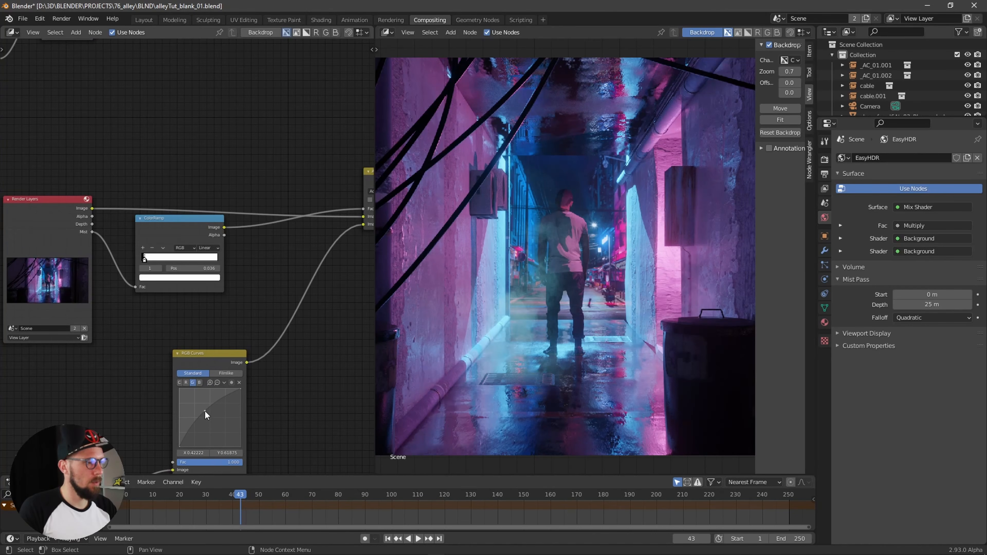
drag(205, 411, 200, 409)
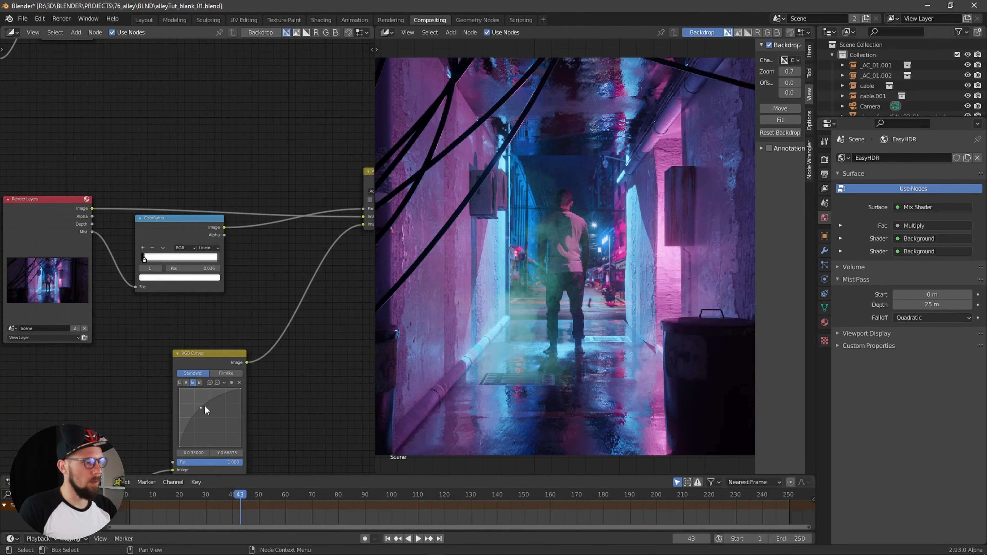
drag(205, 412, 200, 408)
click(181, 383)
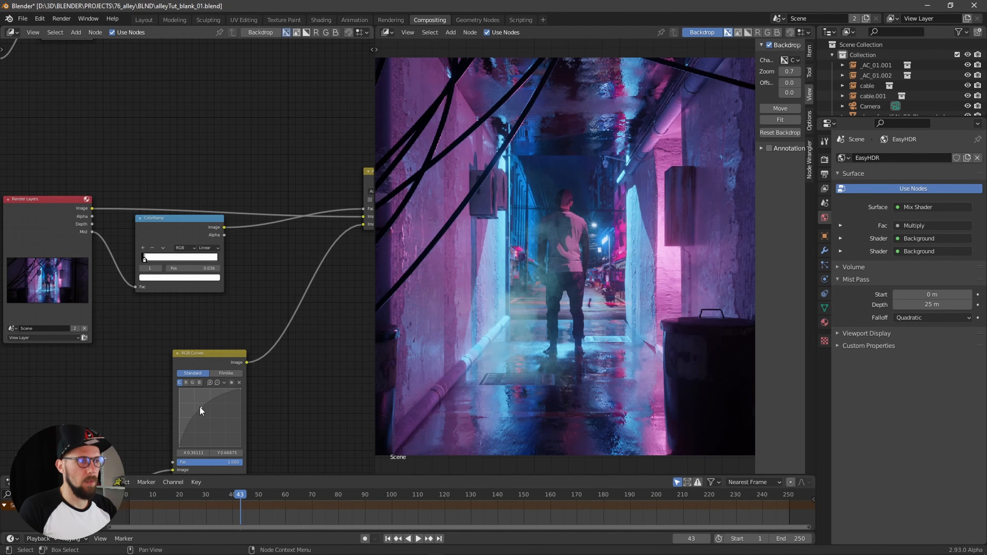
Raise the combined curve point of the original steam's RGB Curves node to about X 0.30, Y 0.73.
scroll(192, 344, down, 8)
alt+drag(192, 344, 209, 309)
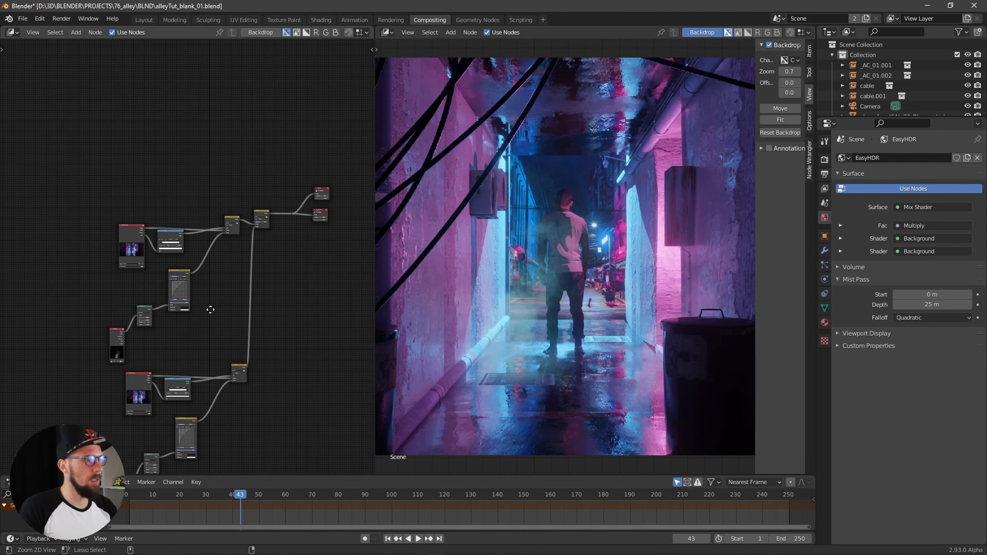
scroll(296, 264, up, 5)
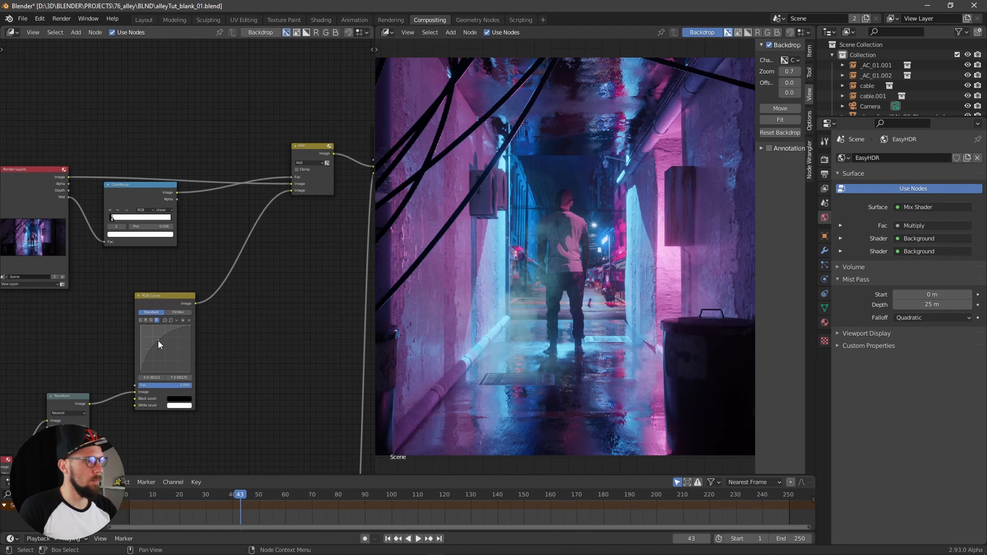
click(141, 320)
click(156, 338)
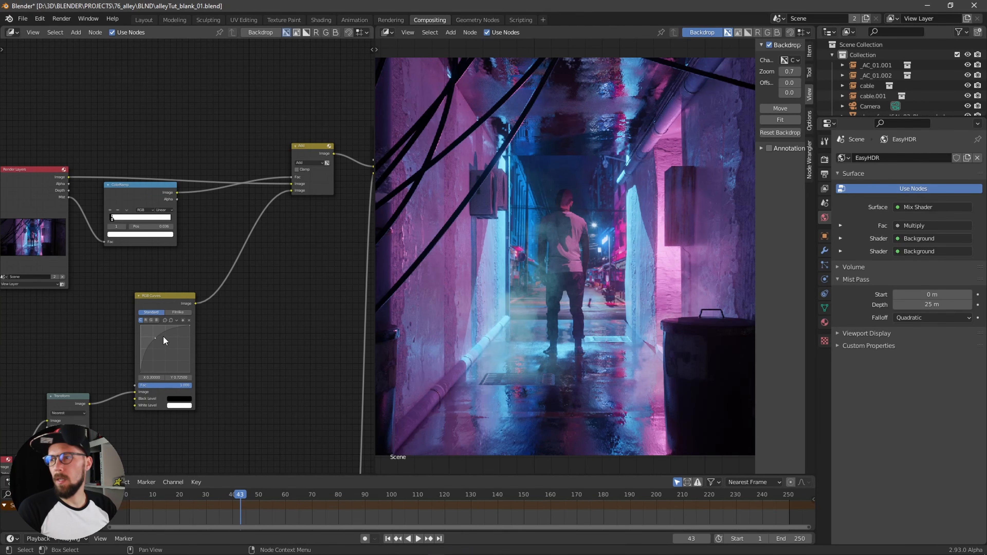
scroll(273, 242, down, 4)
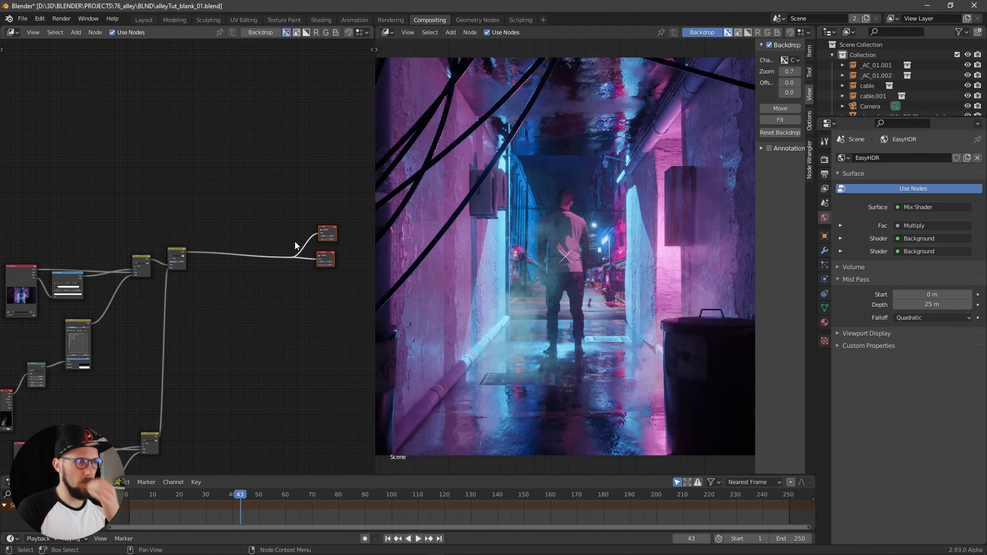
Add a Mix node on the link between the blended steam's Mix node and the output nodes.
middle_drag(265, 277, 244, 283)
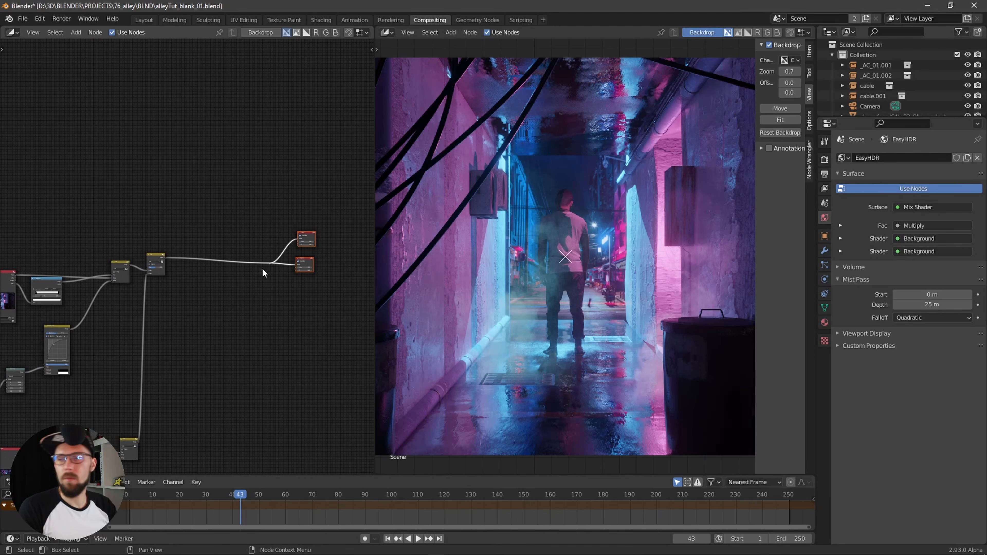
ctrl+middle_drag(237, 302, 274, 288)
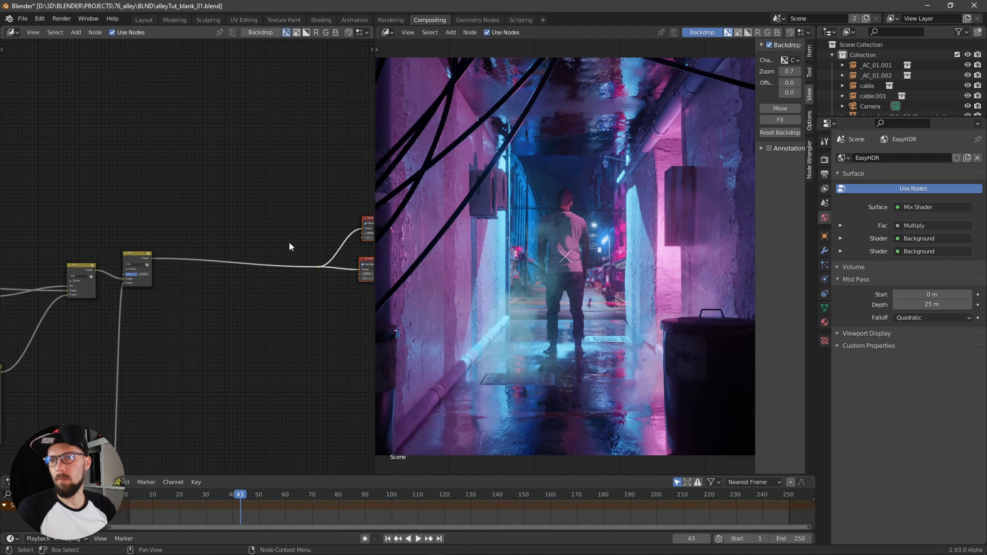
mouse_move(236, 287)
middle_down()
mouse_move(214, 293)
mouse_move(232, 298)
middle_up()
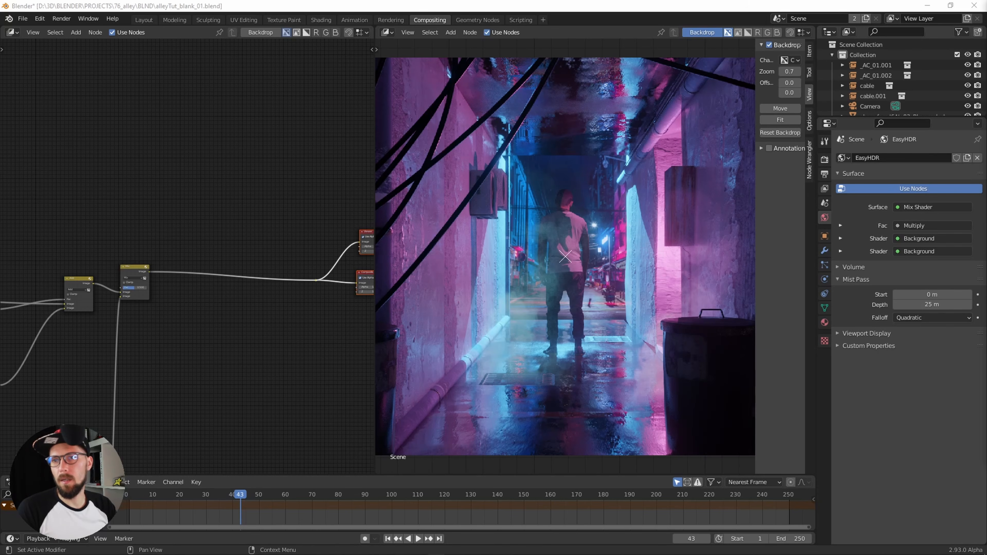
click(254, 192)
middle_drag(254, 192, 262, 223)
key(shift+a)
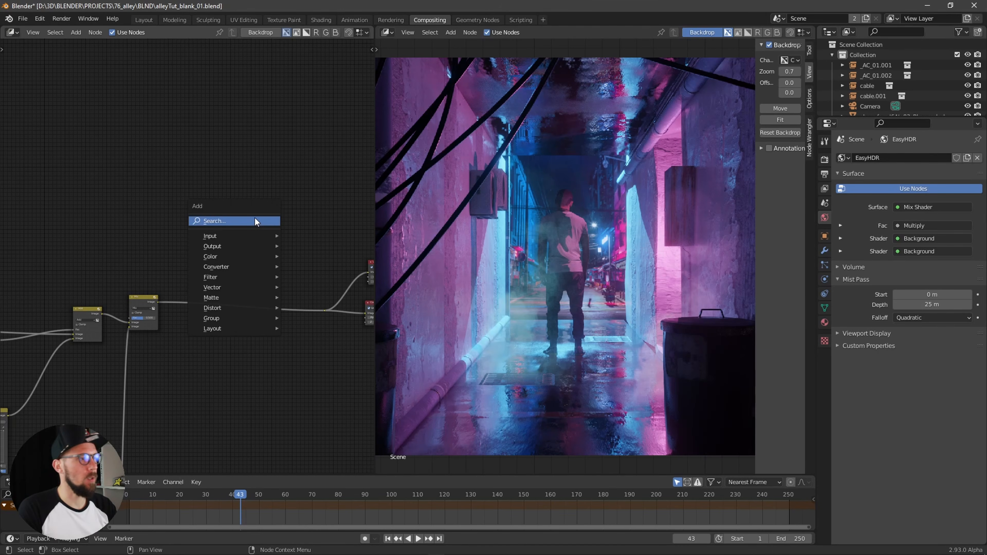
click(255, 219)
text(mix)
key(Return)
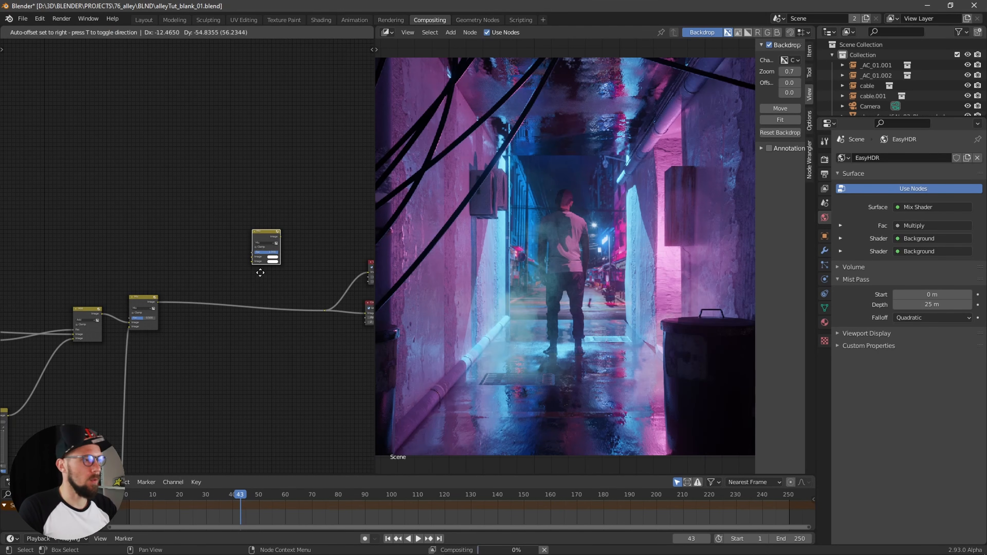
click(261, 299)
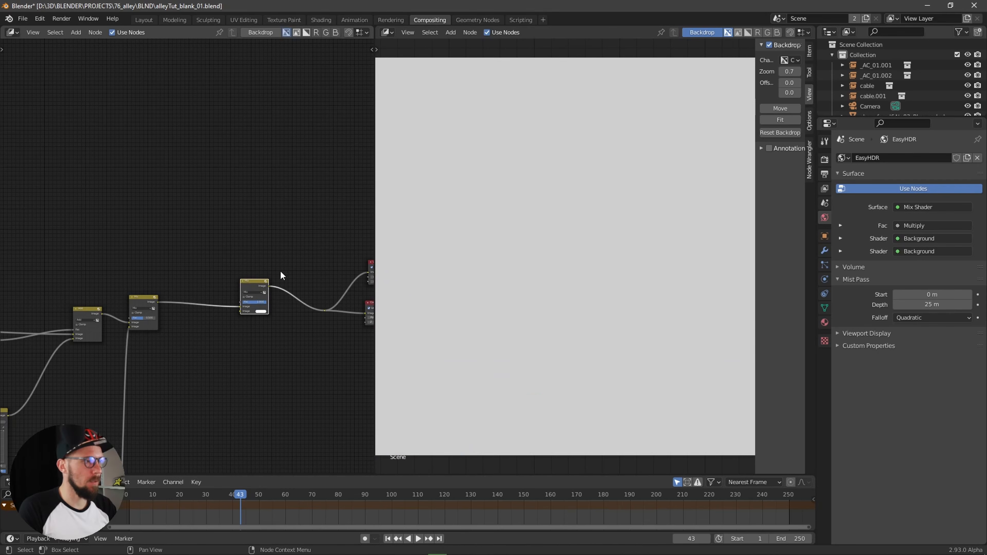
Add an RGB Curves node above the node chain and feed it the alley render's Image output.
middle_drag(196, 251, 259, 234)
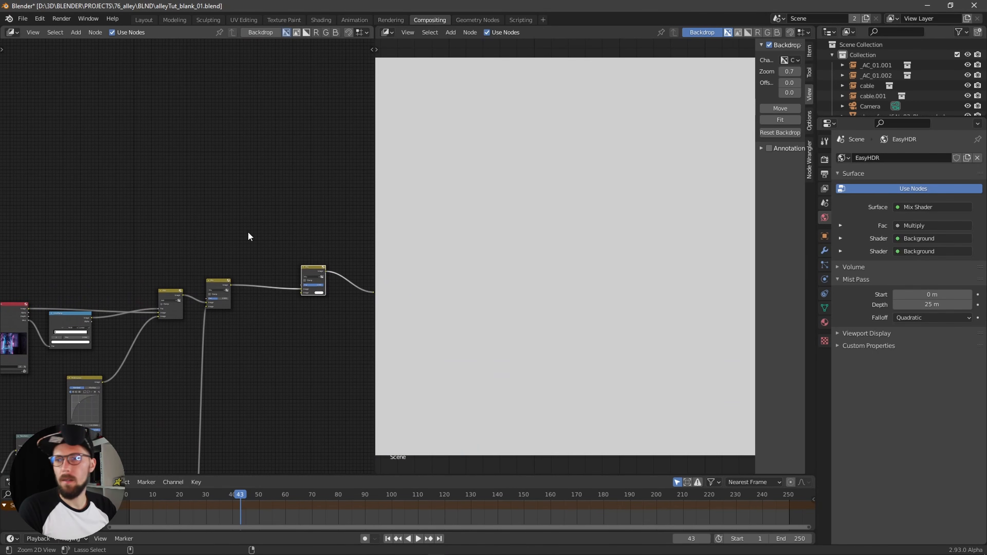
middle_drag(155, 215, 242, 230)
key(shift+a)
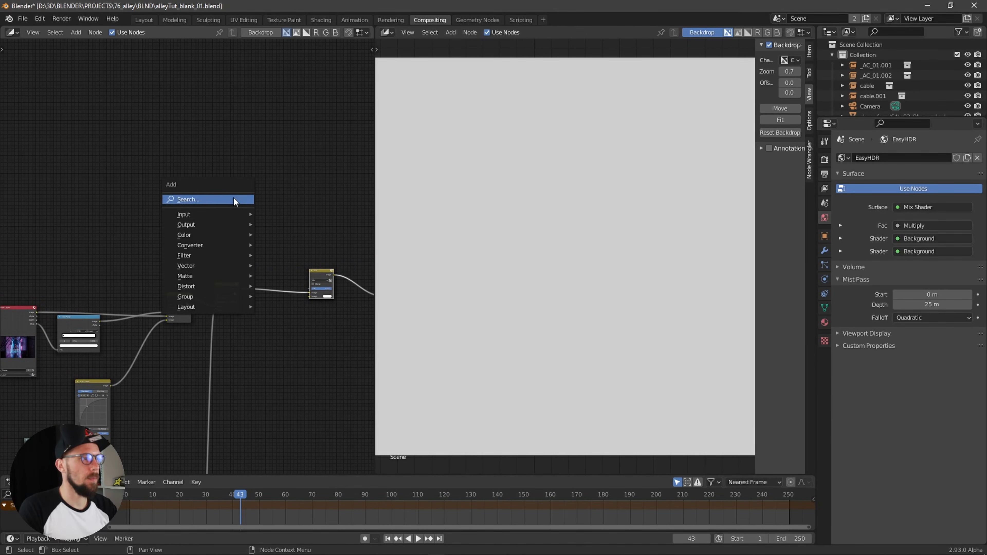
click(237, 199)
text(curve)
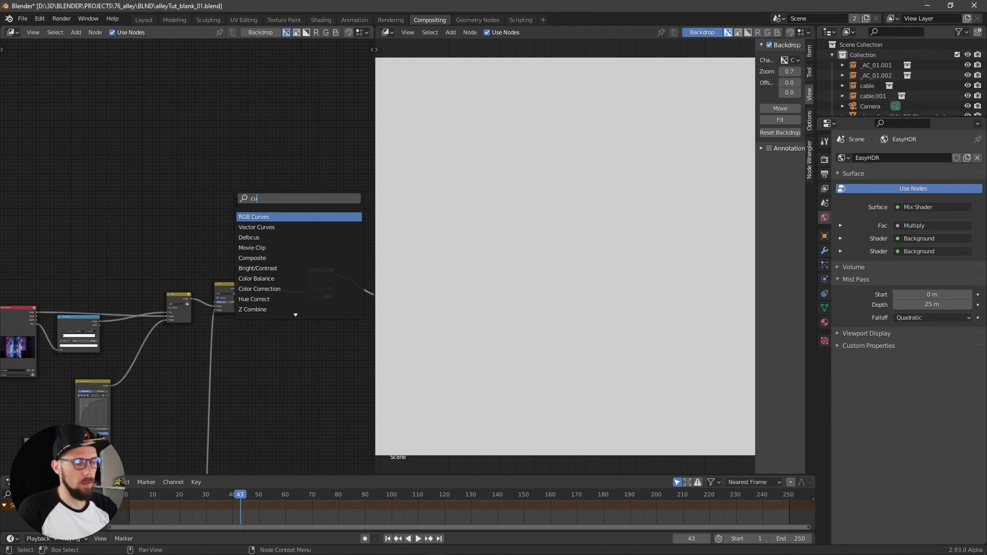
click(252, 217)
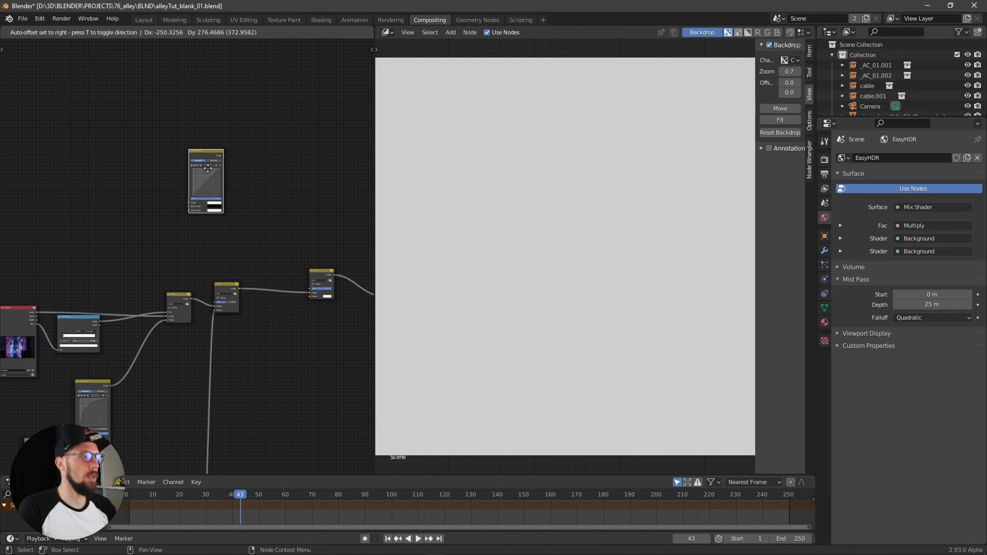
click(207, 167)
drag(36, 313, 182, 201)
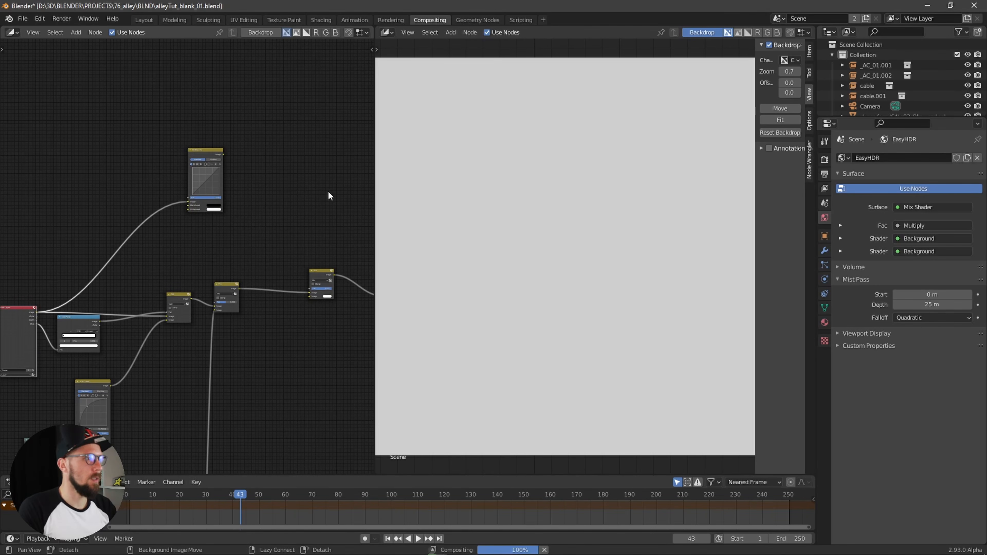
Connect the new RGB Curves node's Image output to the second Image input of the new Mix node.
middle_drag(331, 194, 210, 216)
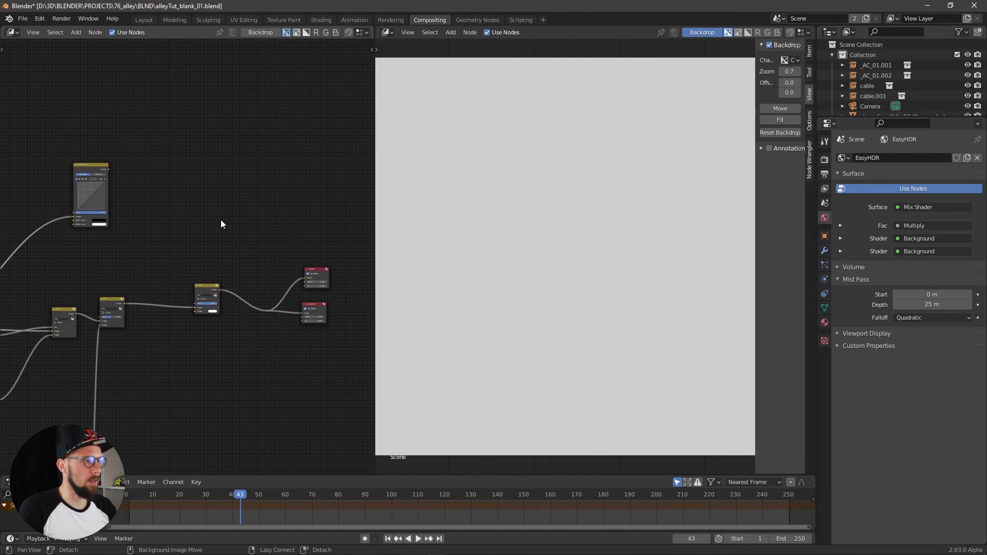
drag(109, 170, 193, 311)
ctrl+middle_drag(216, 324, 309, 289)
middle_drag(243, 284, 288, 249)
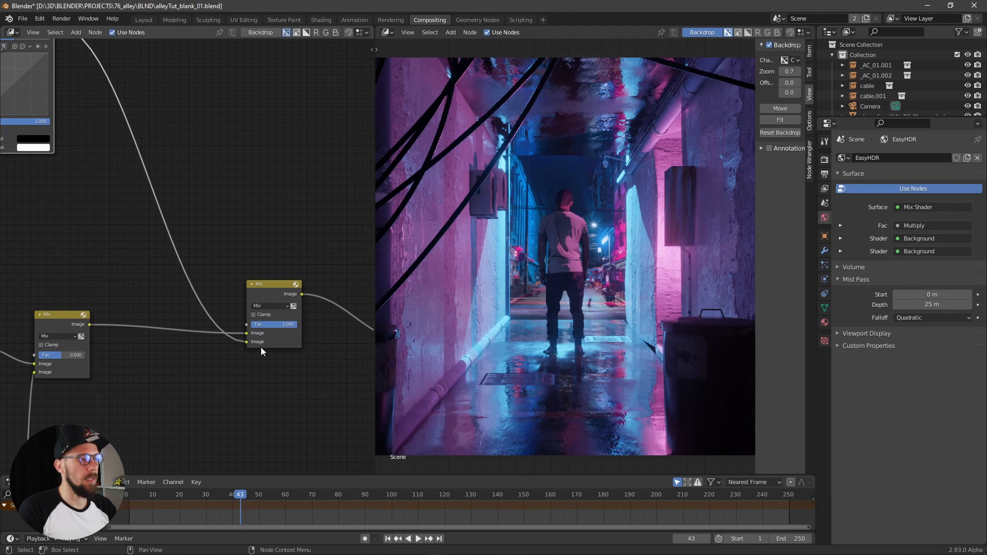
ctrl+middle_drag(261, 348, 236, 363)
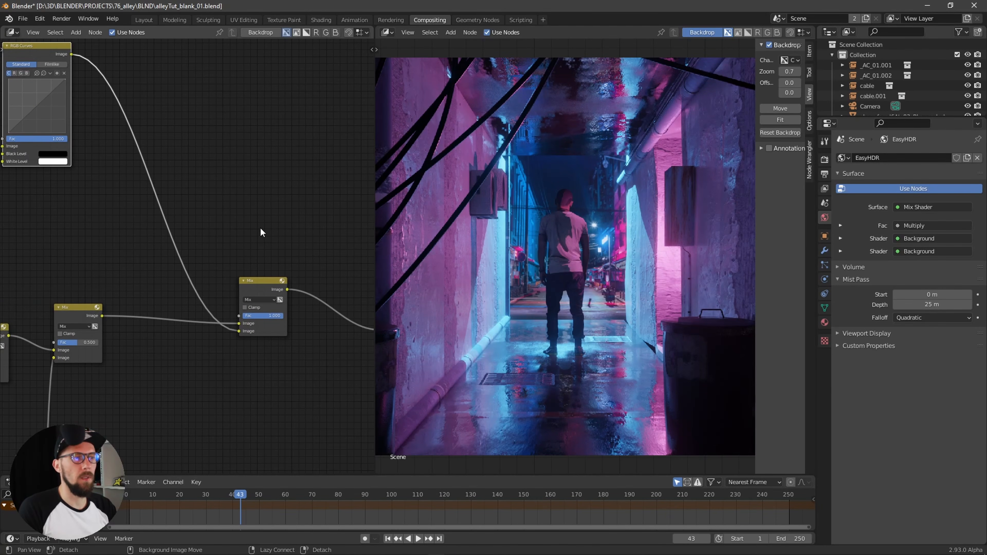
Brighten the render by raising the new RGB Curves node's combined curve point to about X 0.42, Y 0.63.
alt+drag(260, 227, 264, 240)
click(38, 116)
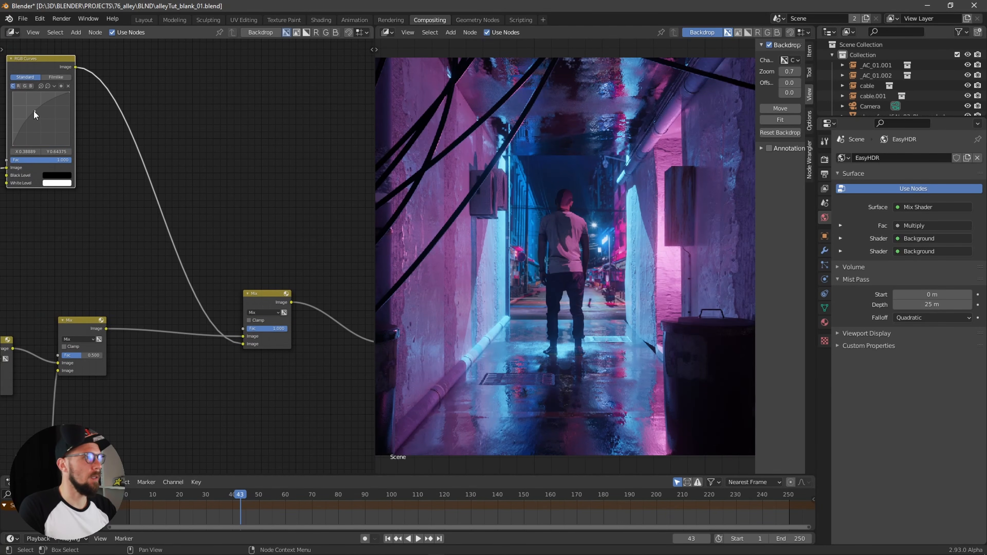
drag(34, 111, 36, 109)
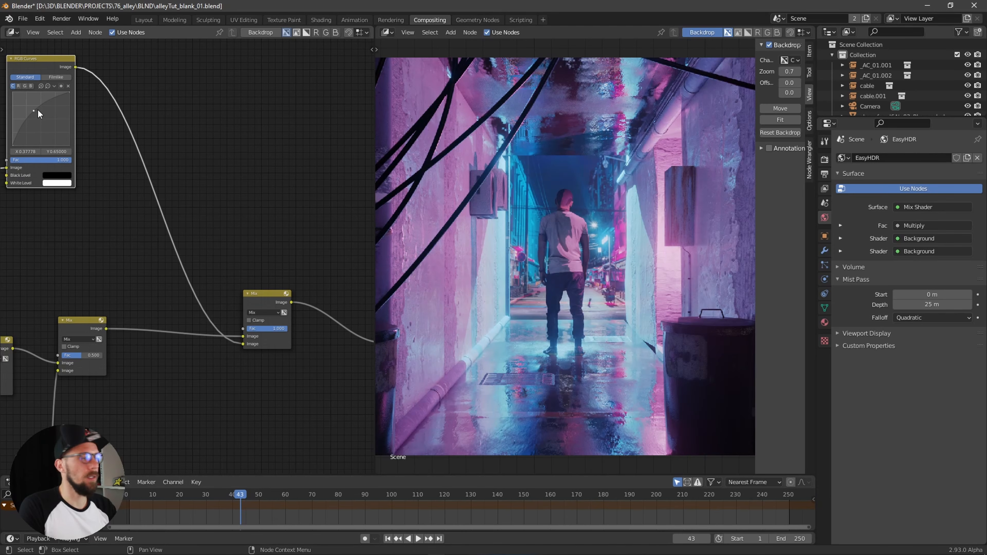
drag(35, 112, 35, 112)
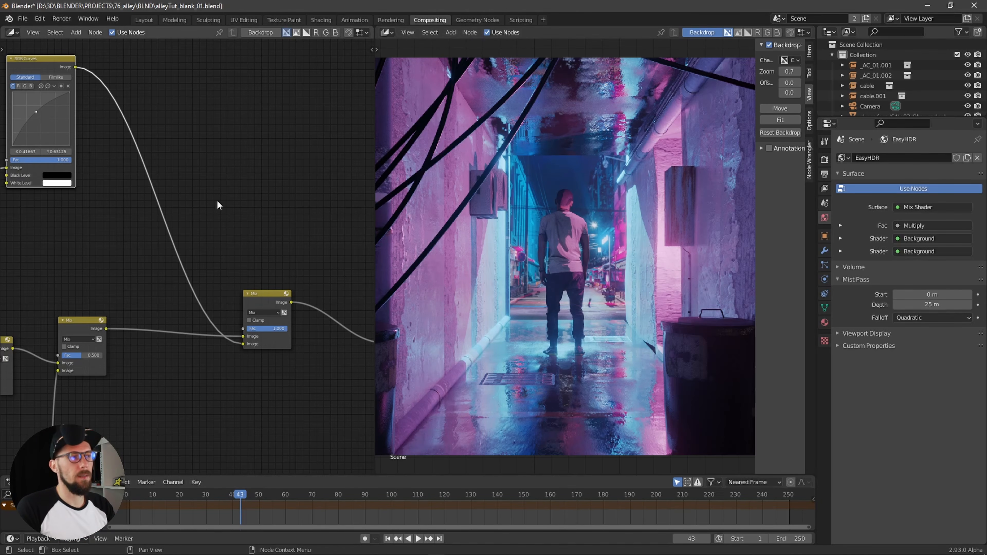
Reposition the last Mix node slightly and add a Box Mask node beside the new RGB Curves node.
mouse_move(228, 225)
ctrl+alt+mouse_down()
mouse_move(206, 218)
mouse_move(233, 210)
ctrl+alt+mouse_up()
drag(243, 300, 258, 299)
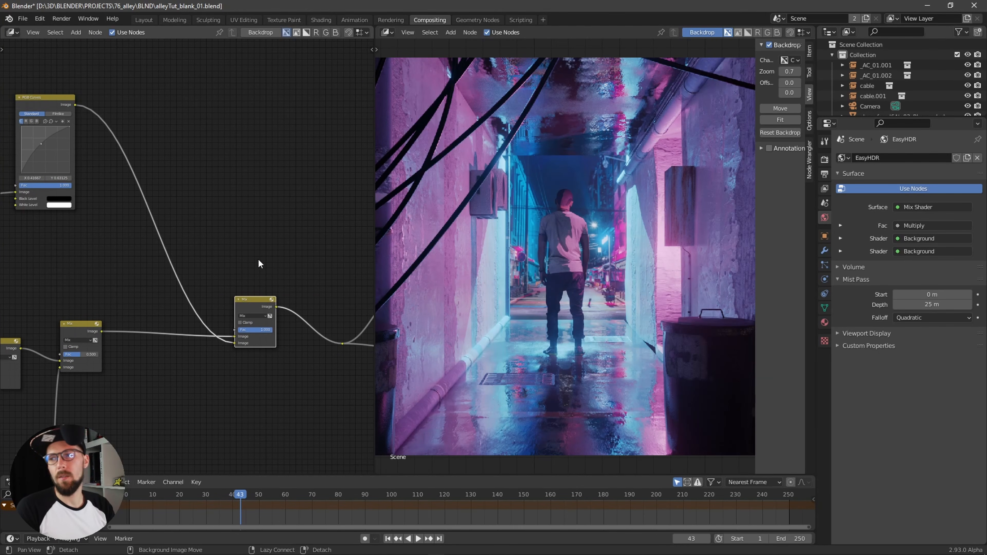
alt+drag(252, 267, 246, 264)
key(shift+a)
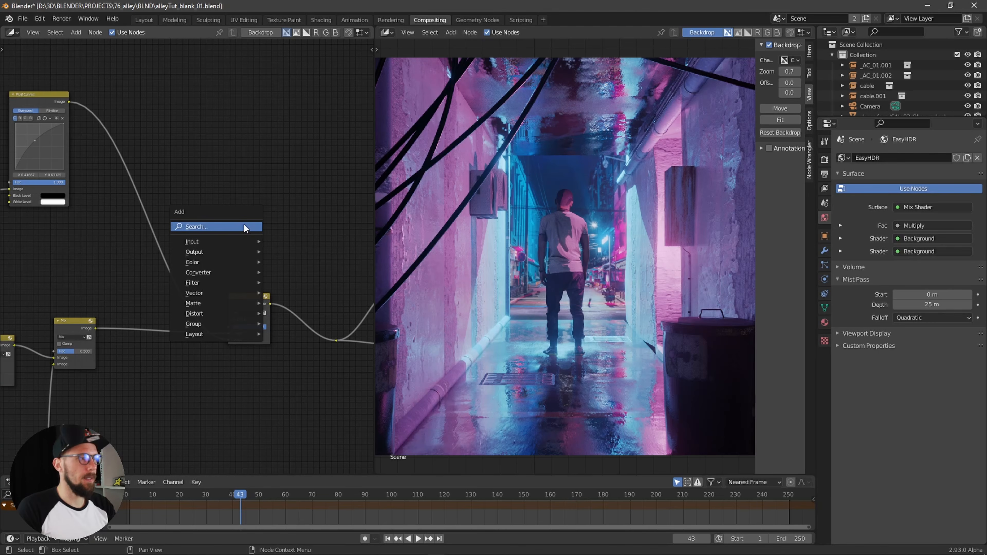
text(mask)
key(Down)
key(Down)
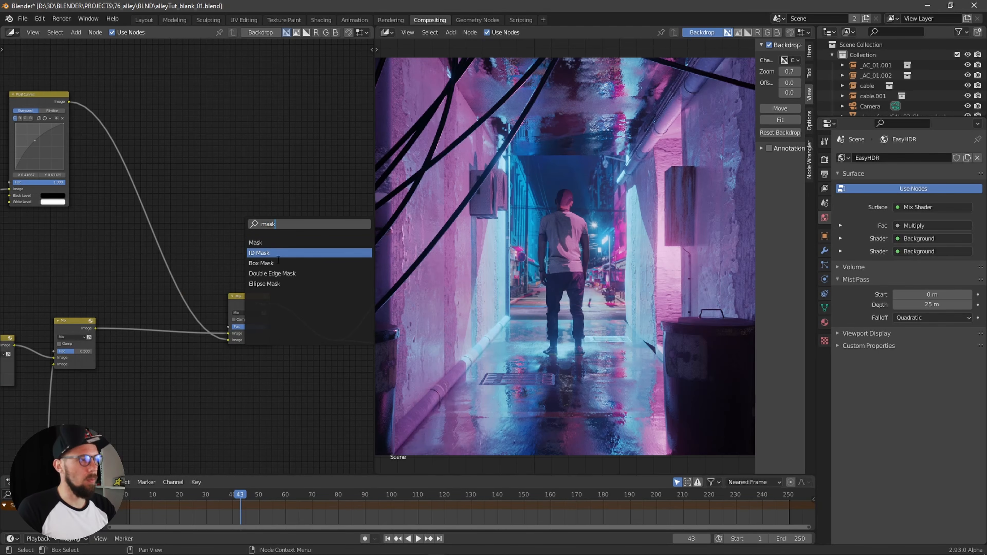
key(Return)
click(191, 155)
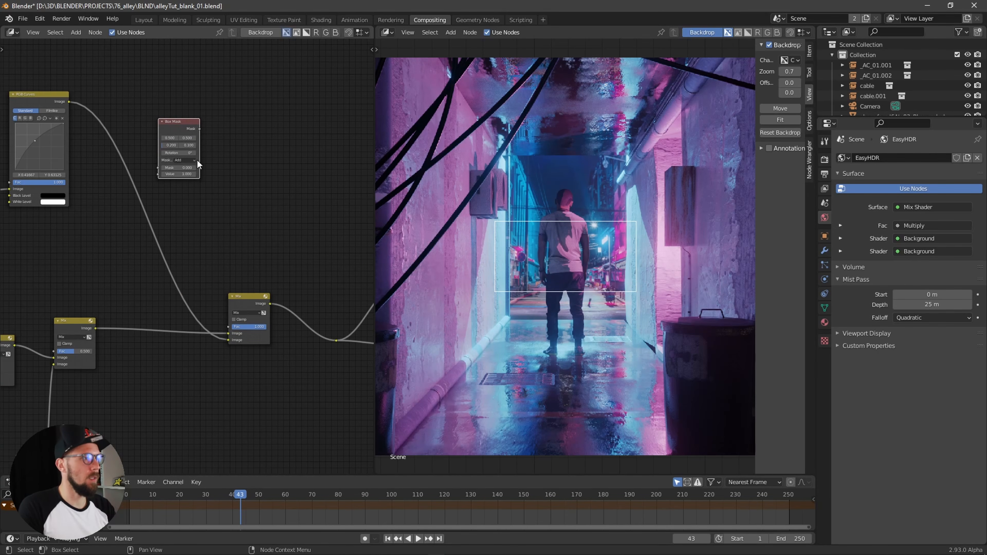
Try the Box Mask at X 0.6 and Y 0.6 with a width of 0.1.
ctrl+alt+drag(279, 163, 223, 284)
ctrl+alt+drag(222, 285, 307, 228)
mouse_move(122, 220)
mouse_down()
mouse_move(24, 220)
mouse_move(120, 219)
mouse_up()
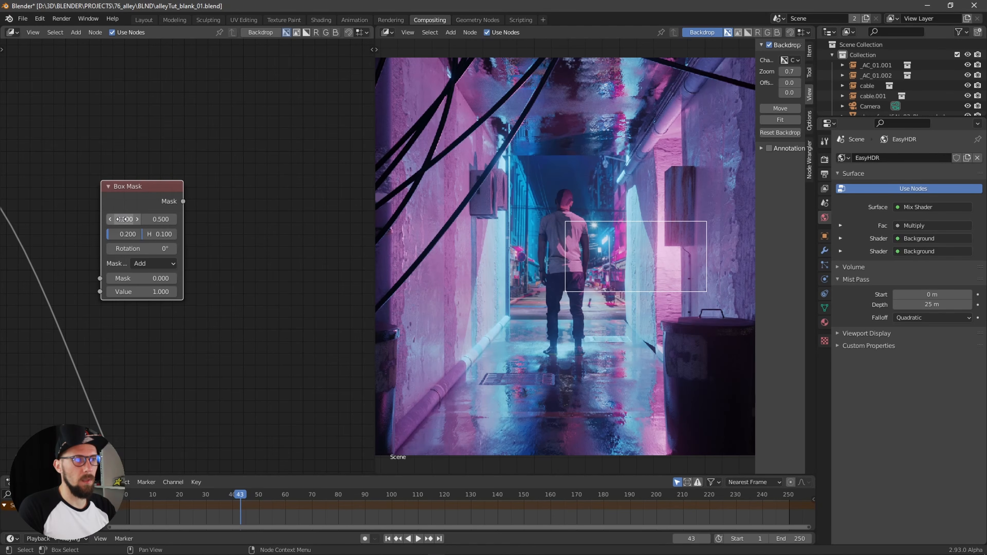
click(131, 236)
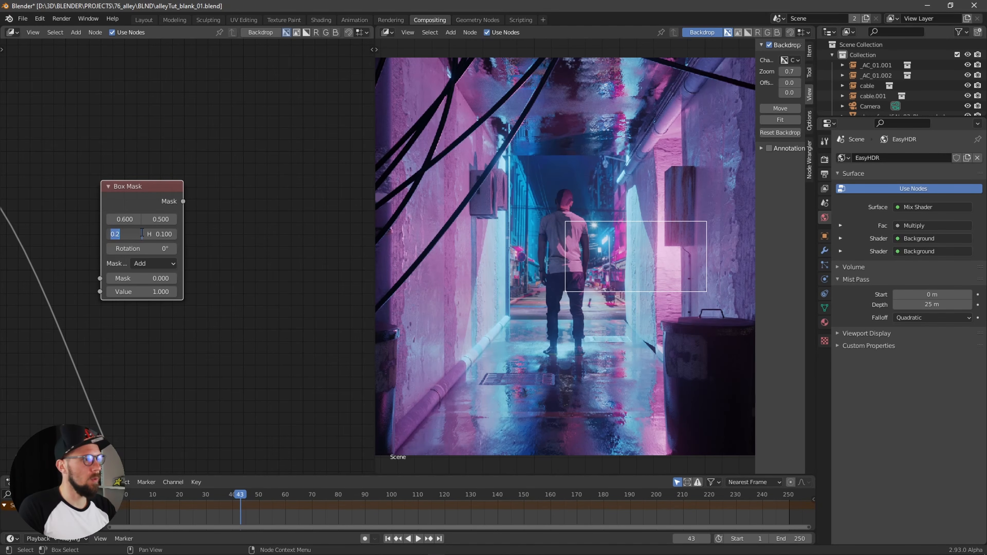
text(.1)
key(Return)
click(173, 220)
click(172, 219)
click(168, 219)
text(.6)
Set the Box Mask's width and height to 0.05 and its X position to 0.56.
click(160, 234)
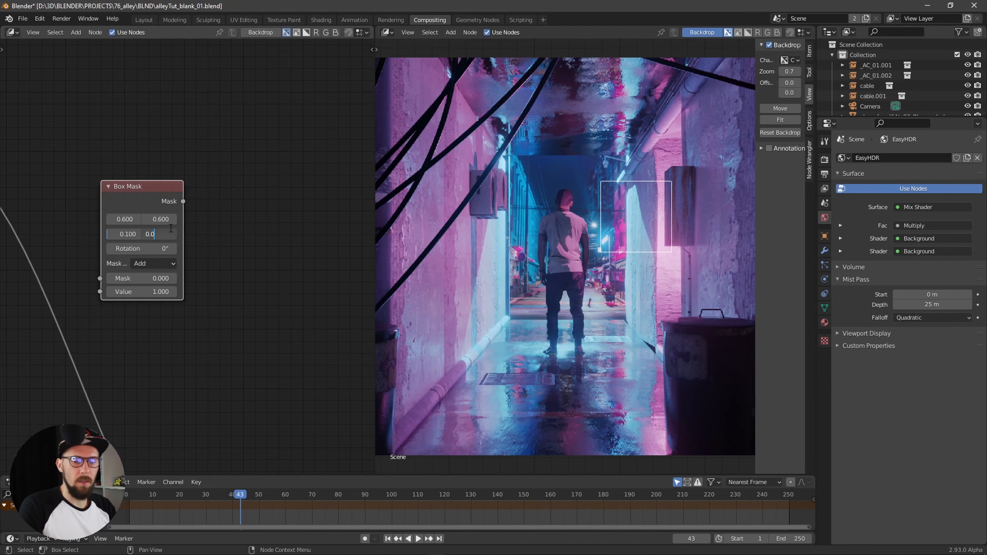
text(.05)
click(126, 234)
text(.05)
click(125, 220)
text(.55)
key(Return)
click(137, 219)
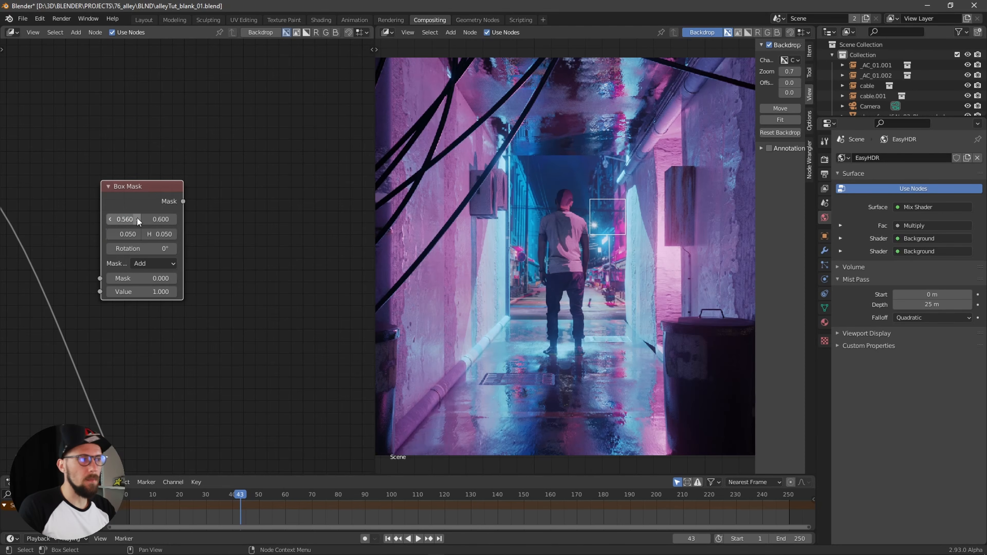
Try the Box Mask's Y position at 0.59, and settle on 0.57.
click(173, 220)
click(165, 220)
text(.59)
key(Return)
click(168, 219)
text(.57)
key(Return)
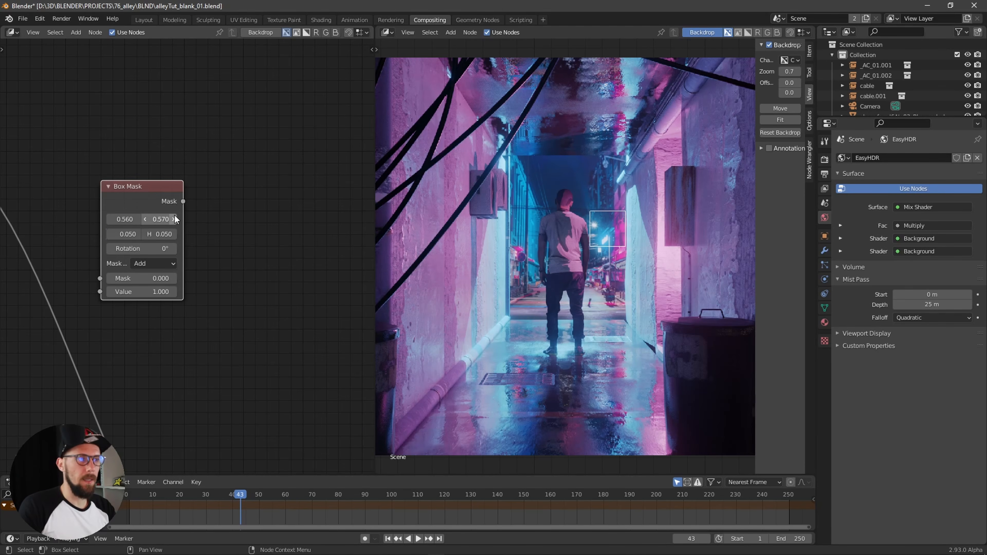
Move the Box Mask node slightly and connect its Mask output to the last Mix node's Fac input.
middle_drag(250, 291, 227, 260)
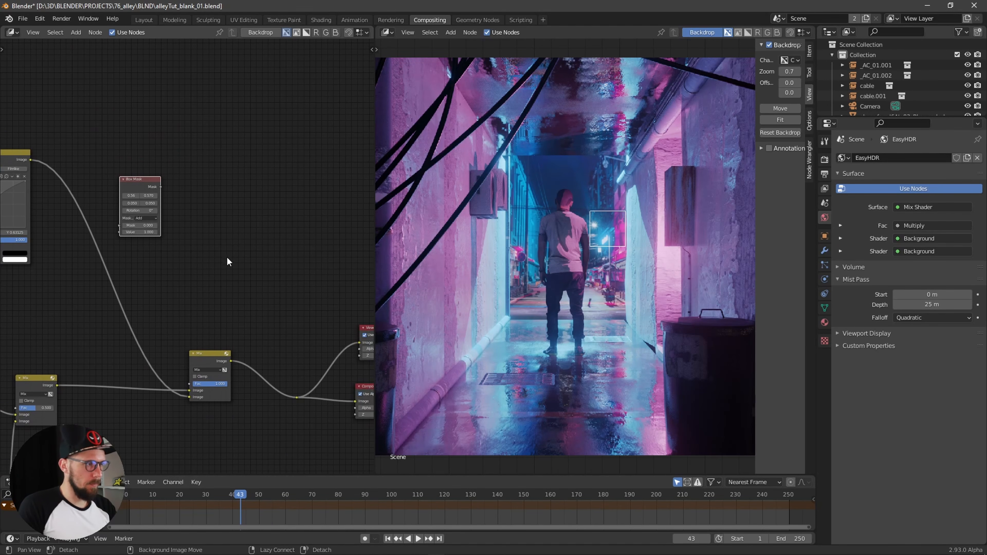
drag(145, 180, 168, 198)
drag(180, 310, 190, 385)
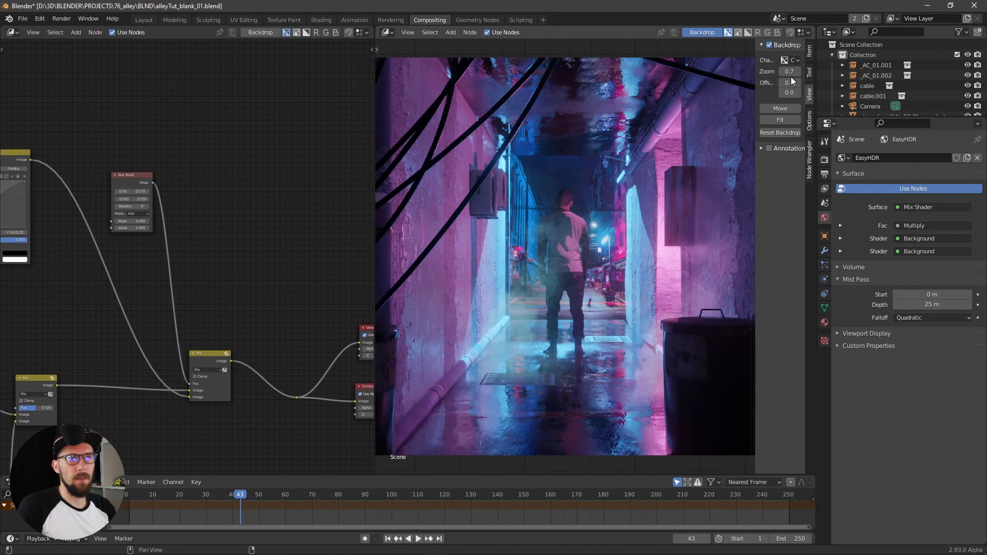
Enlarge the backdrop zoom to 1.4 and adjust the masked RGB Curves node's combined curve point to about X 0.40, Y 0.66.
drag(791, 74, 818, 72)
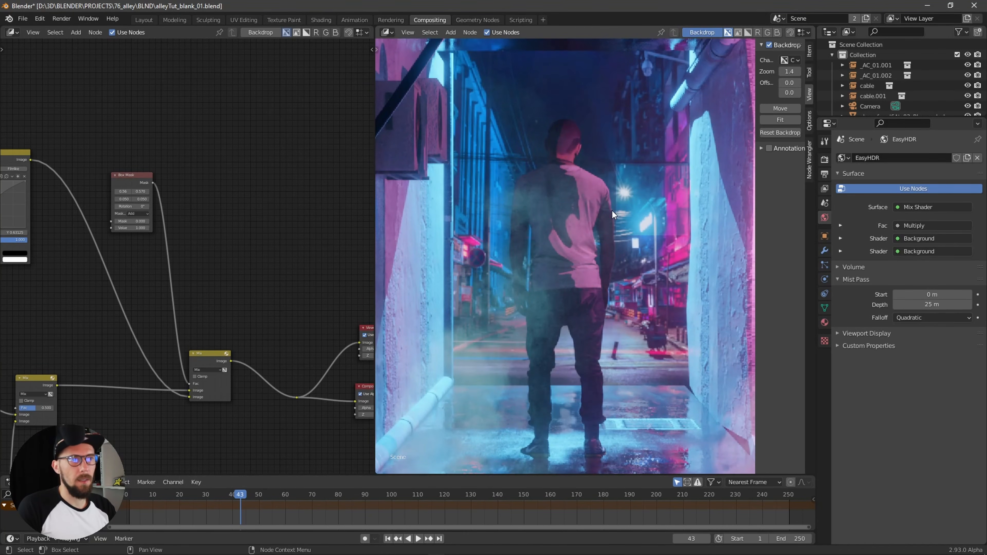
middle_drag(2, 203, 154, 196)
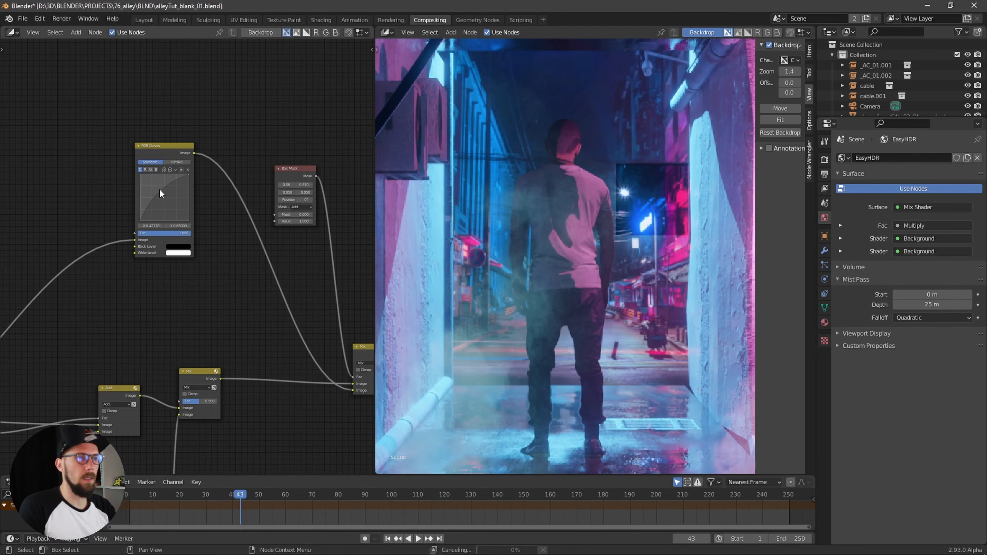
drag(161, 190, 163, 192)
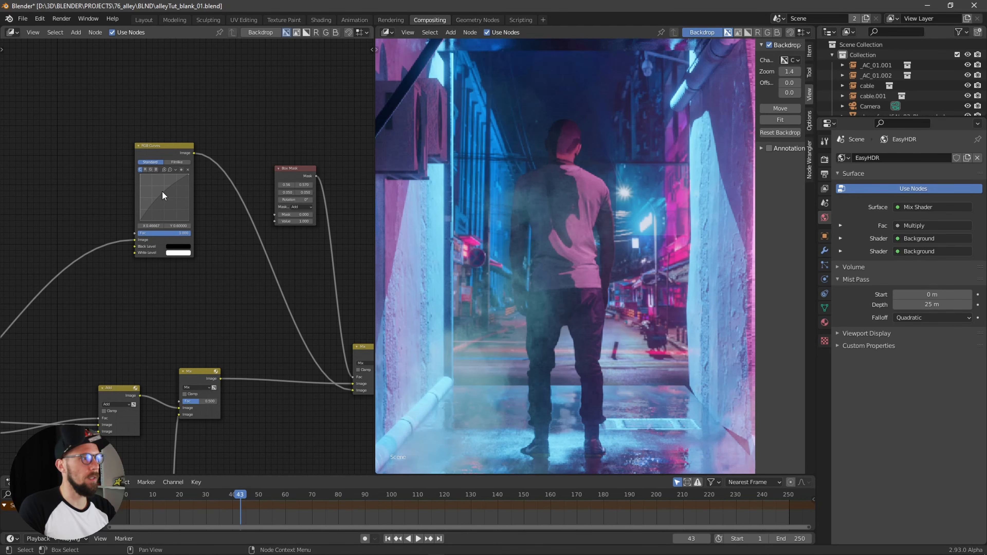
alt+drag(349, 257, 232, 266)
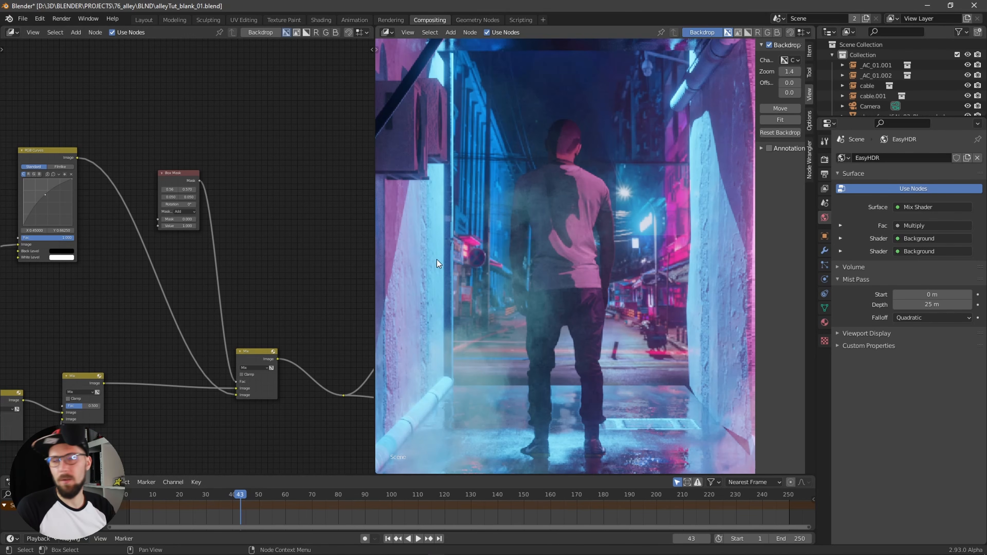
Shift the Box Mask node slightly and insert a Blur node on its link to the Mix node's Fac input.
alt+drag(234, 247, 221, 244)
drag(170, 170, 163, 162)
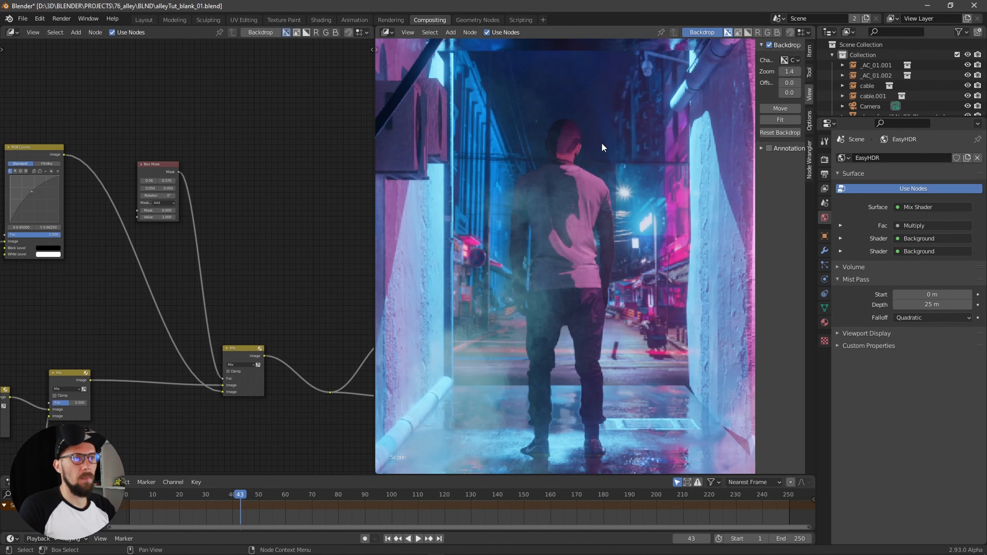
key(shift+a)
text(blu)
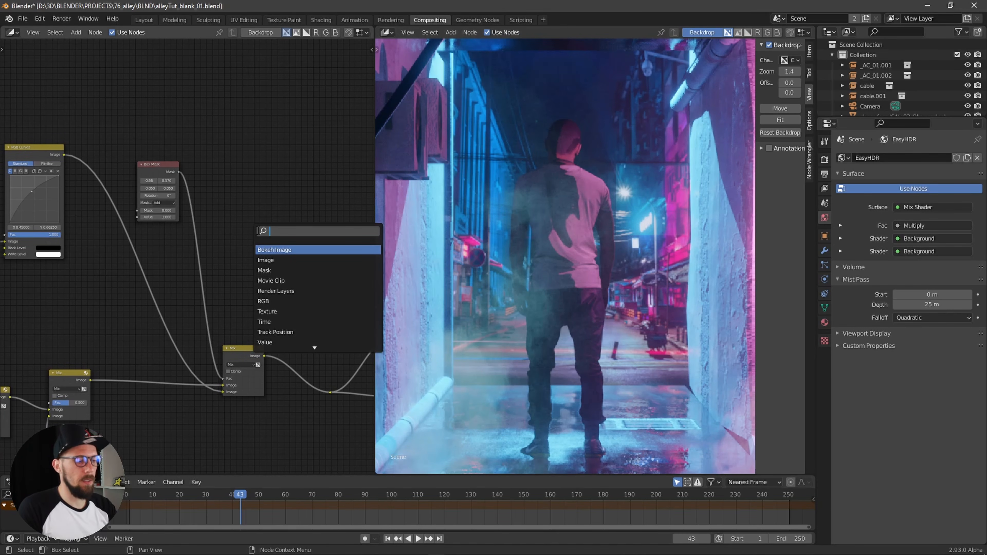
click(268, 260)
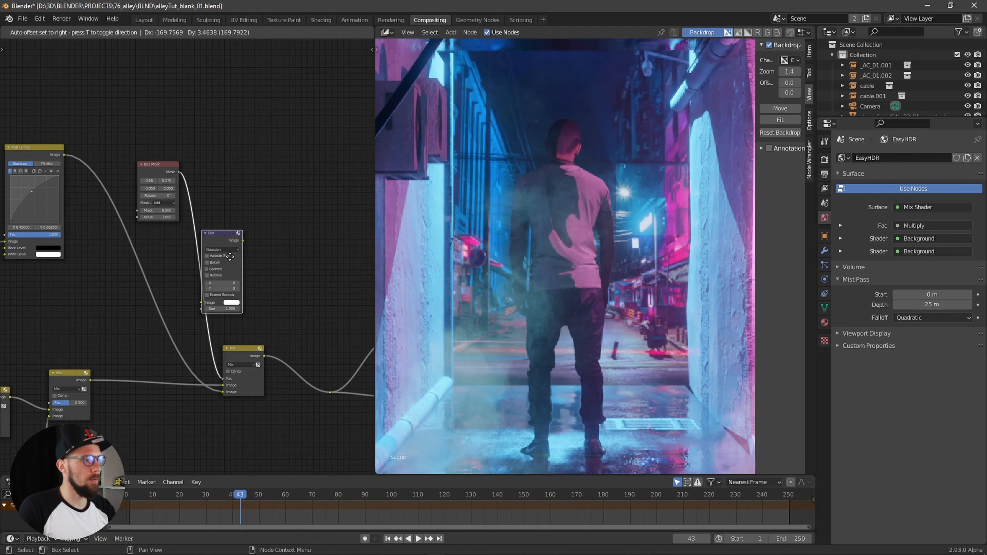
click(254, 270)
Set the Blur node's X and Y sizes to 100.
scroll(255, 269, up, 3)
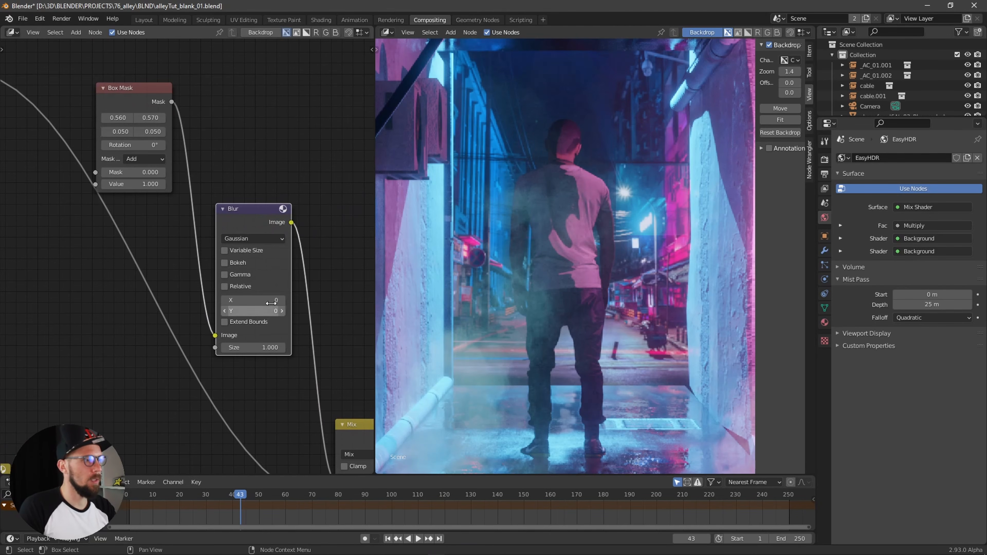
click(282, 298)
text(100)
key(Tab)
text(100)
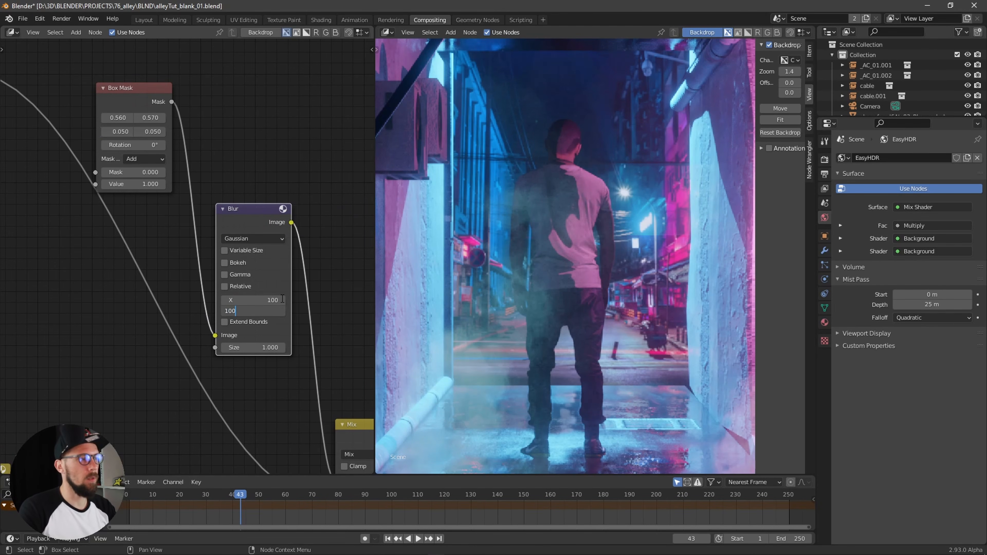
key(Return)
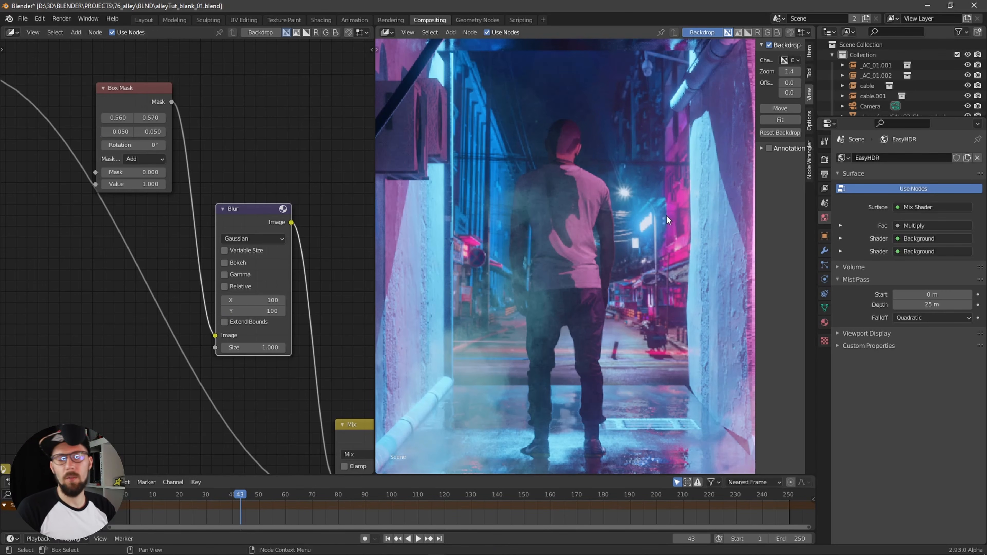
Adjust the masked RGB Curves node's combined curve point to about X 0.37, Y 0.68.
scroll(348, 254, down, 3)
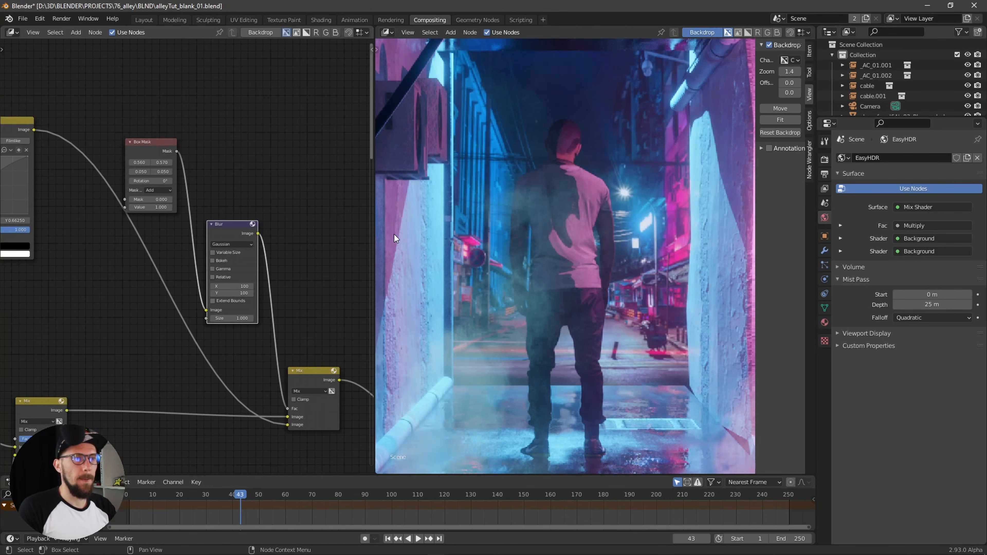
ctrl+scroll(90, 203, up, 5)
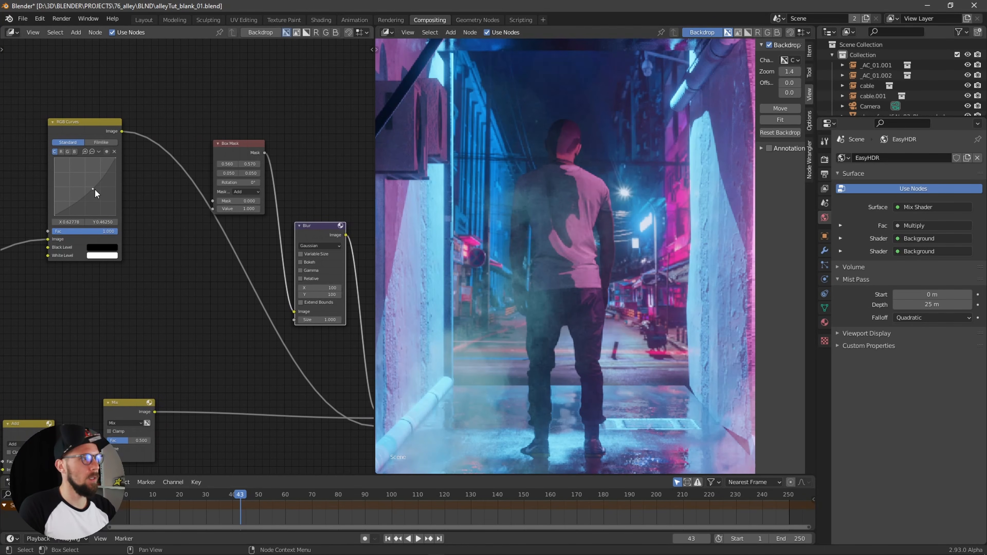
drag(93, 189, 79, 176)
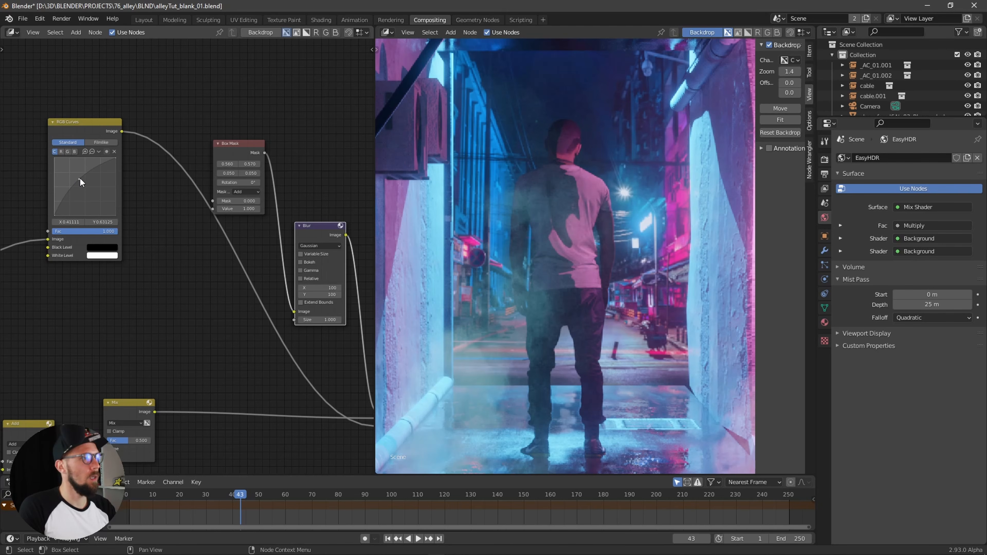
middle_drag(231, 324, 291, 278)
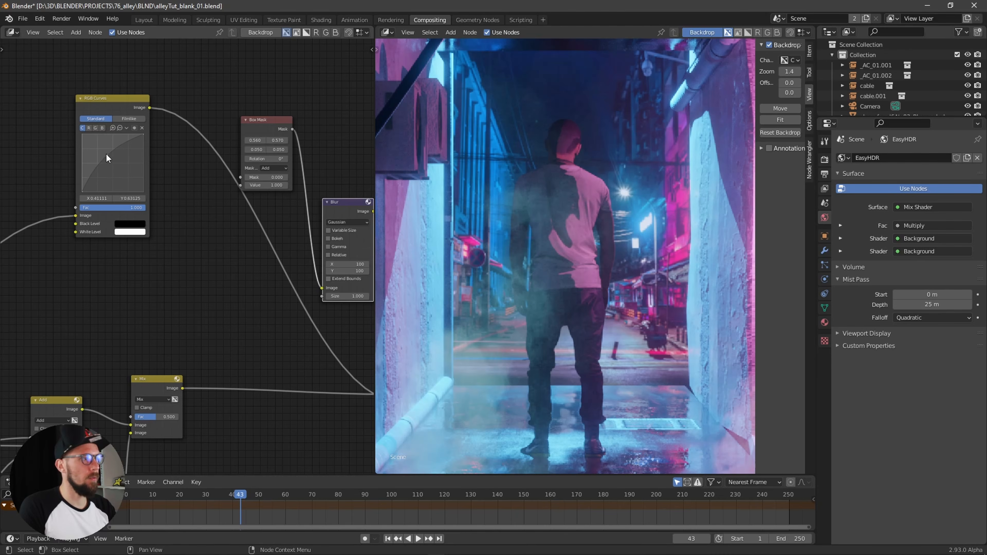
drag(107, 155, 105, 152)
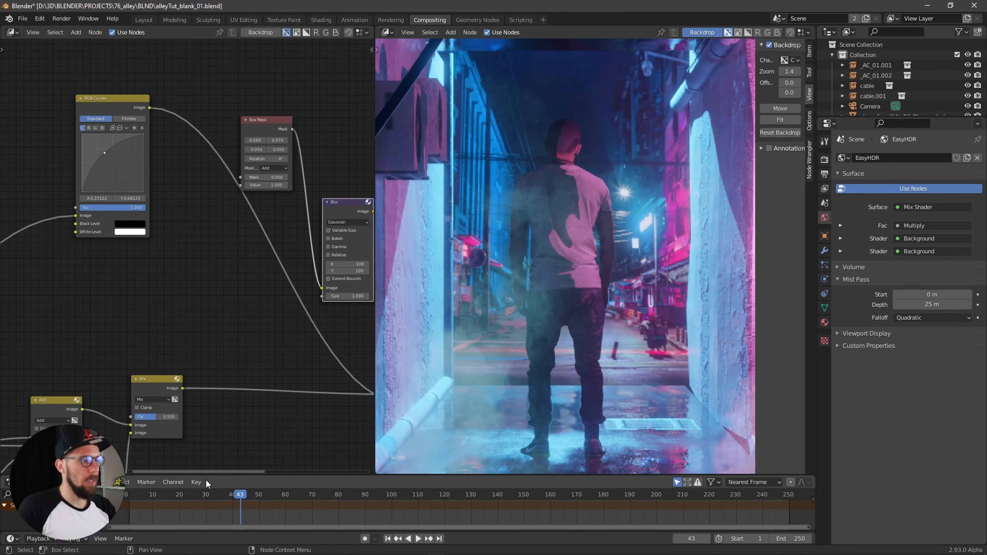
Enlarge the Dope Sheet area and move the playhead to frame 1.
drag(207, 475, 210, 410)
drag(224, 445, 128, 434)
middle_drag(179, 216, 187, 223)
Try keyframing the masked RGB Curves node's Fac at frames 1 and 8, and remove those keyframes.
key(minus)
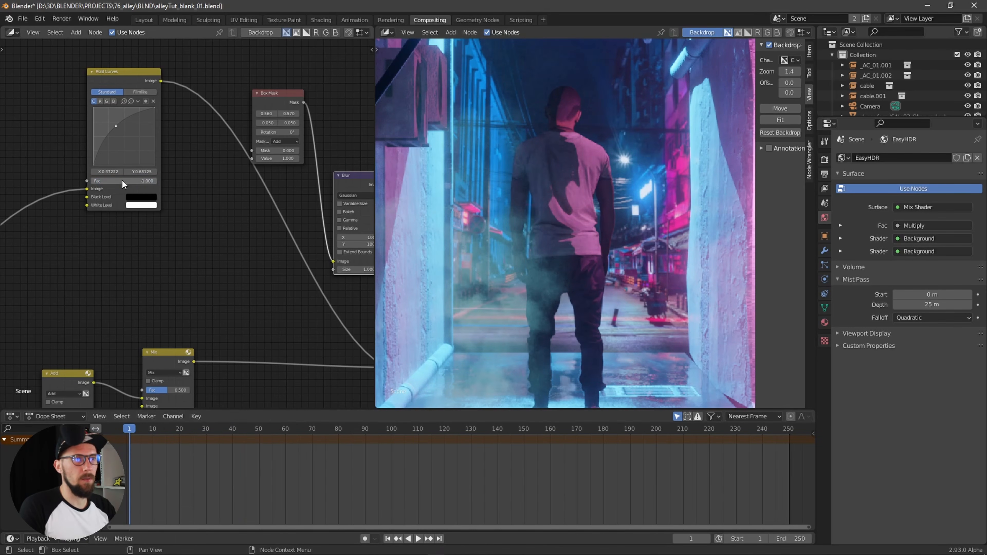
key(minus)
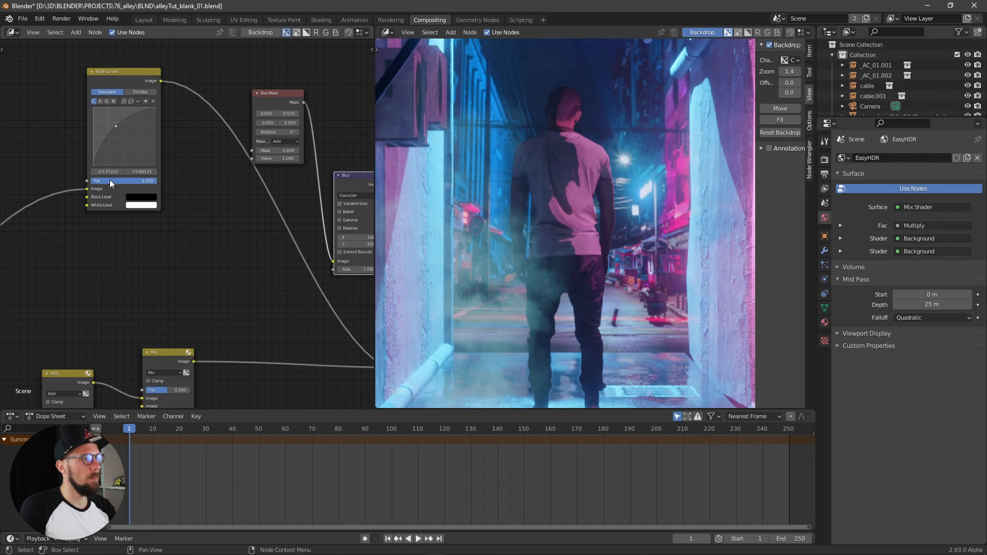
right_click(109, 179)
click(89, 177)
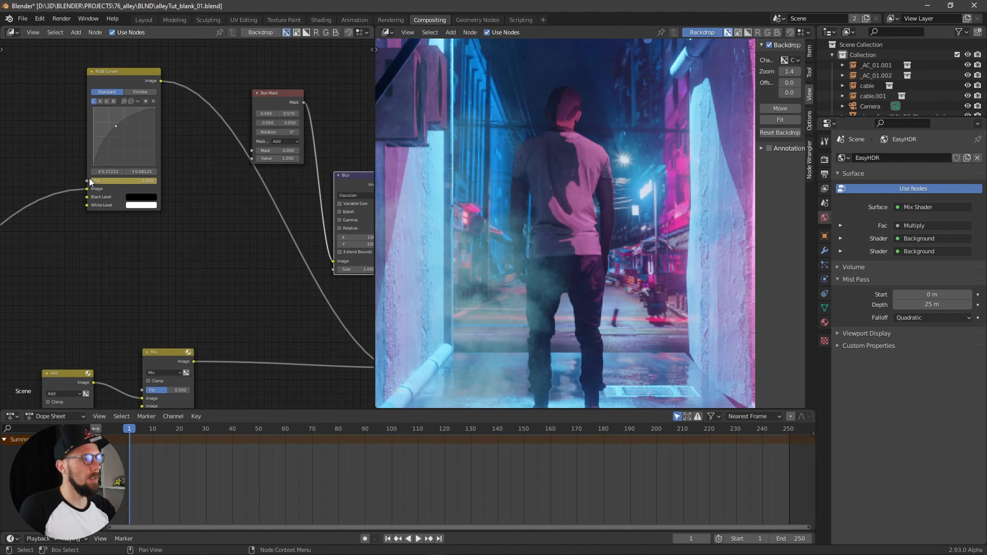
right_click(108, 180)
click(107, 179)
click(153, 430)
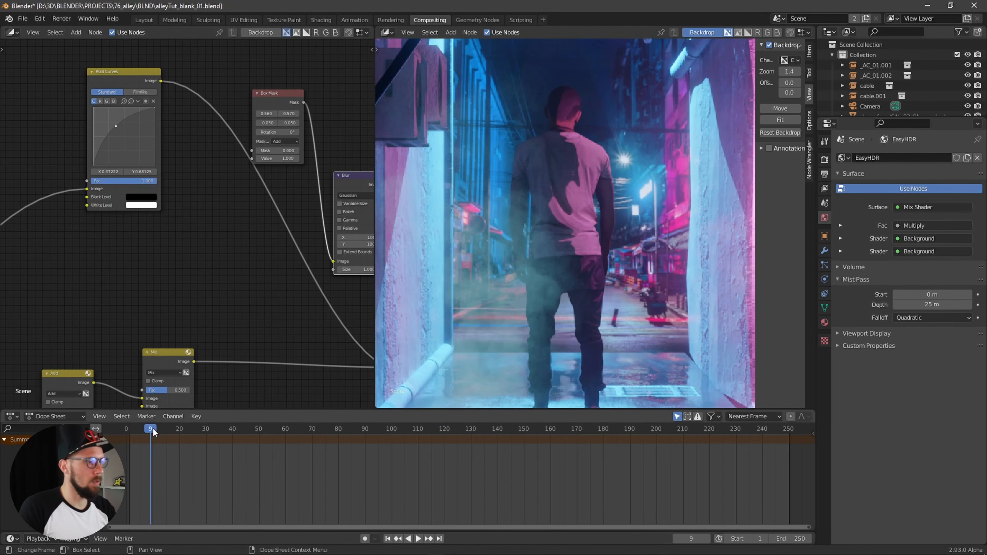
key(Left)
key(i)
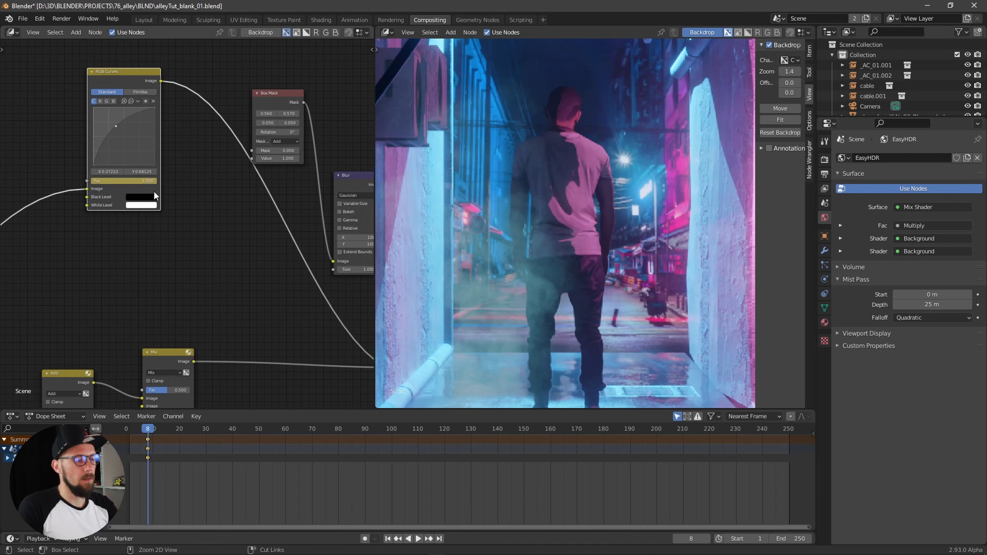
key(ctrl+z)
Nudge the RGB Curves node and insert a keyframe on its Fac value at frame 0.
drag(148, 428, 127, 432)
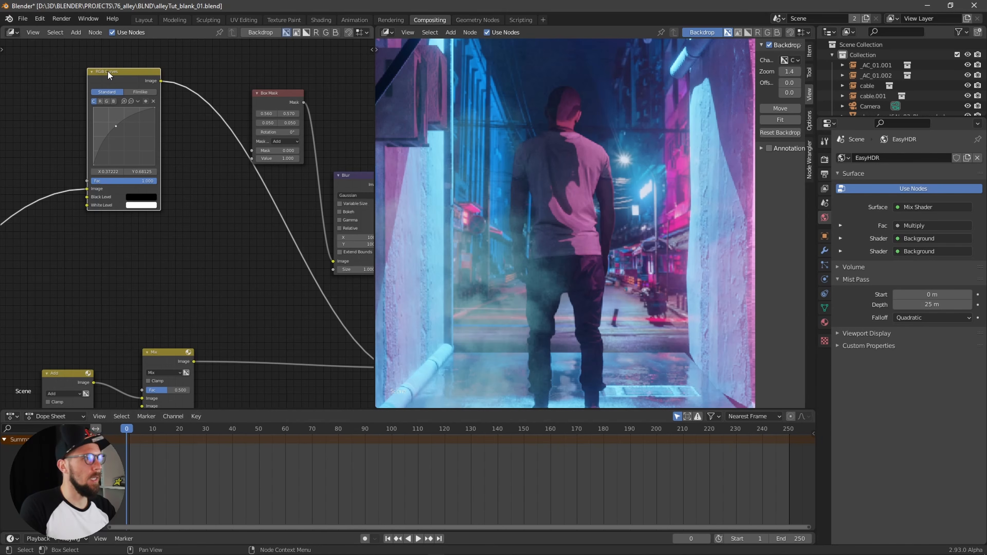
drag(108, 72, 112, 76)
right_click(136, 185)
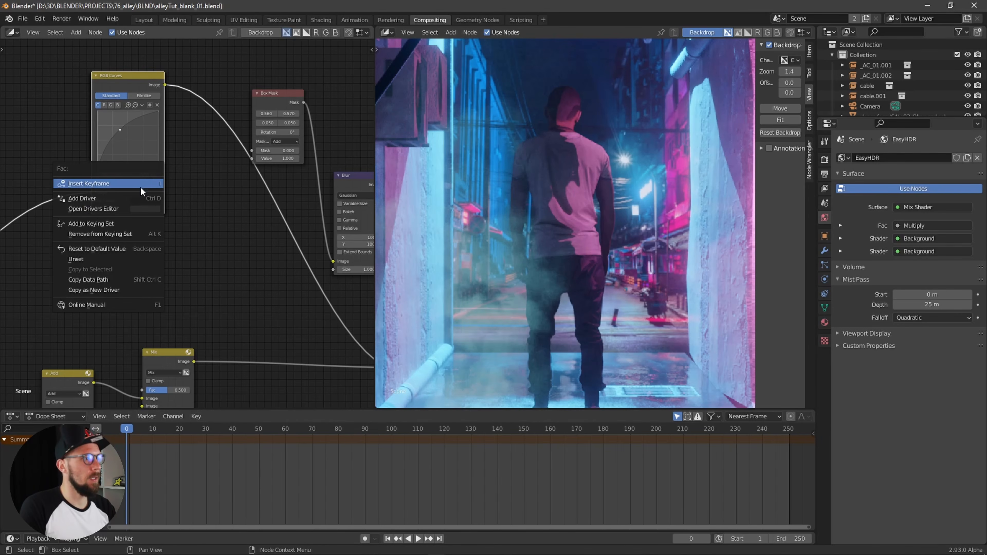
click(132, 183)
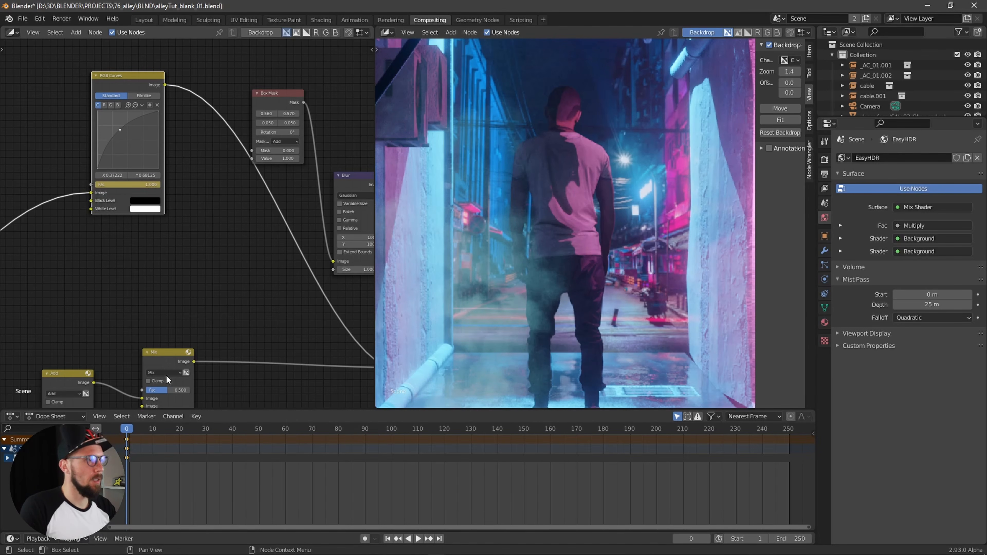
Insert another keyframe on the RGB Curves node's Fac value at frame 70.
key(space)
drag(283, 432, 312, 432)
key(space)
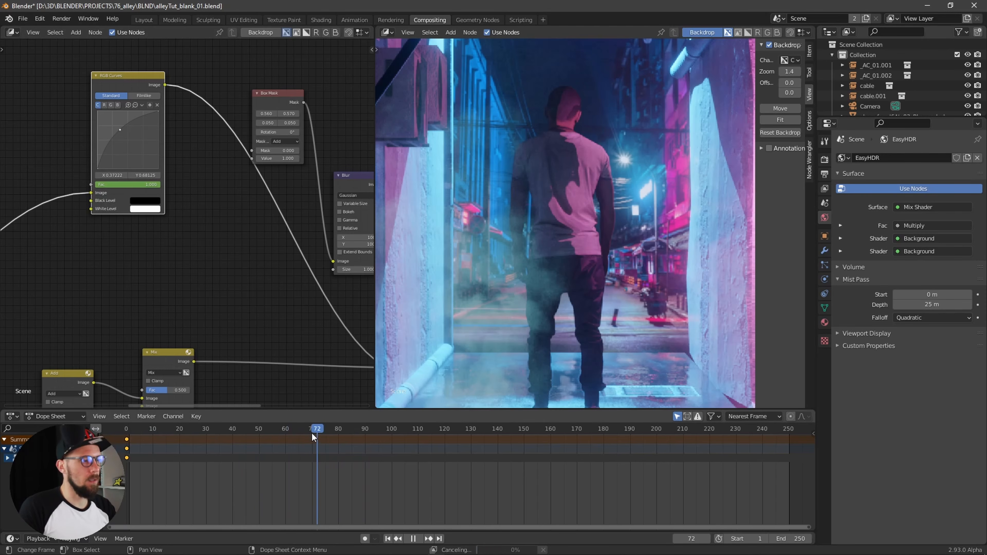
right_click(128, 184)
click(118, 183)
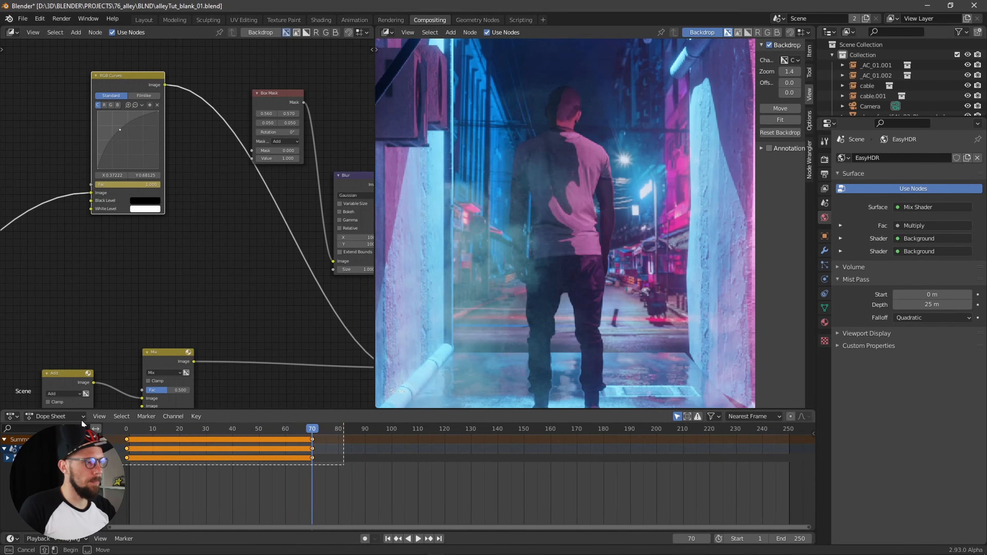
Enlarge the Dope Sheet area and switch it to the Graph Editor.
drag(194, 410, 194, 151)
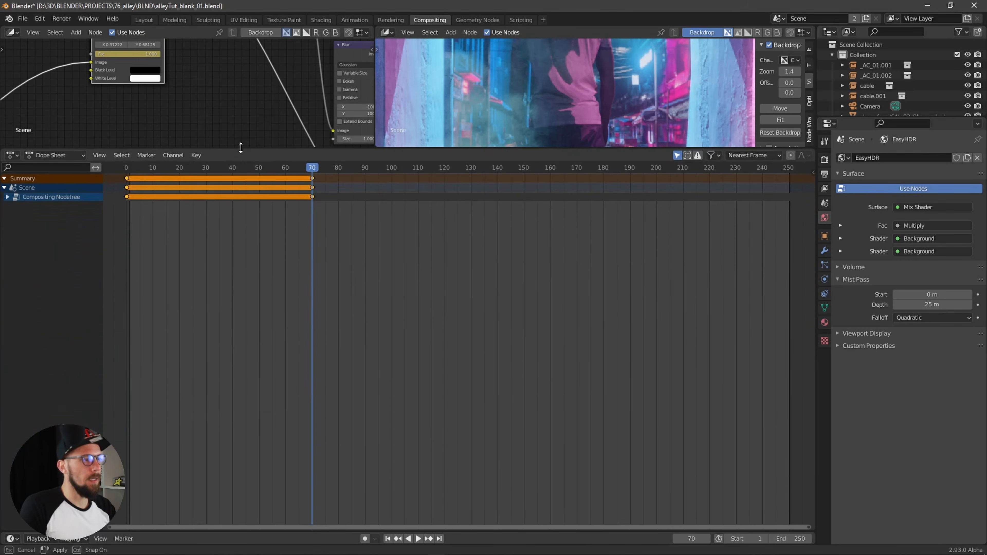
click(57, 154)
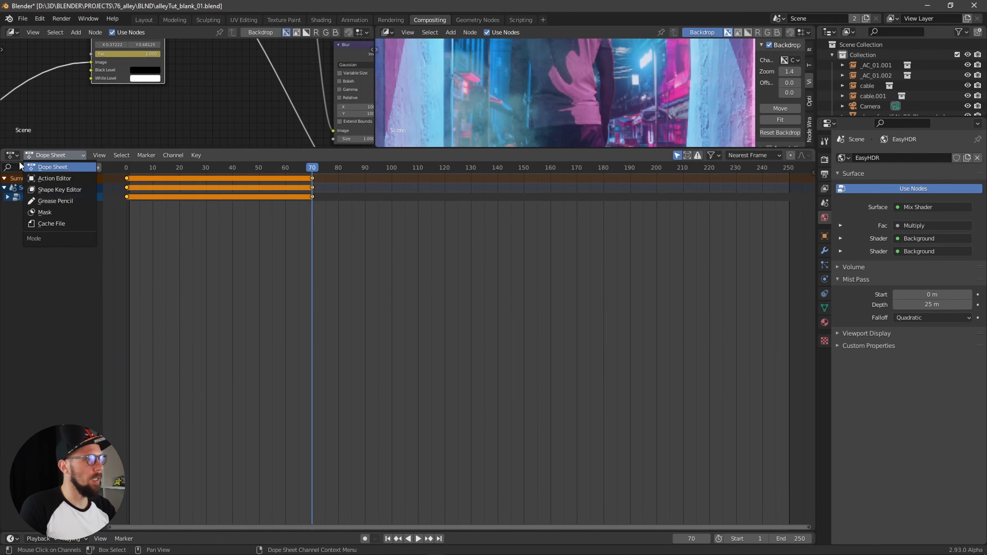
click(13, 155)
click(166, 207)
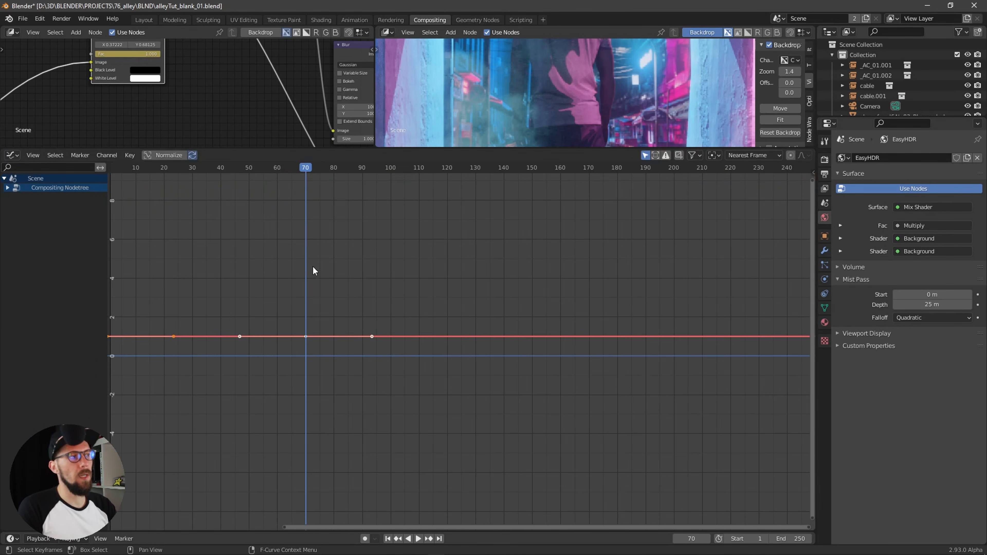
Turn on Normalize in the Graph Editor and select both keyframes of the Fac curve.
ctrl+middle_drag(430, 357, 282, 264)
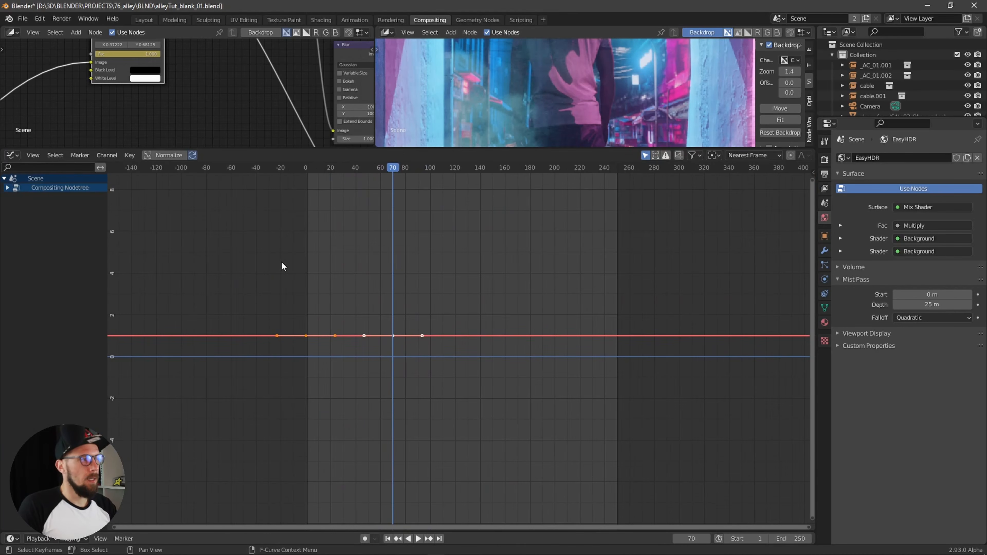
click(169, 154)
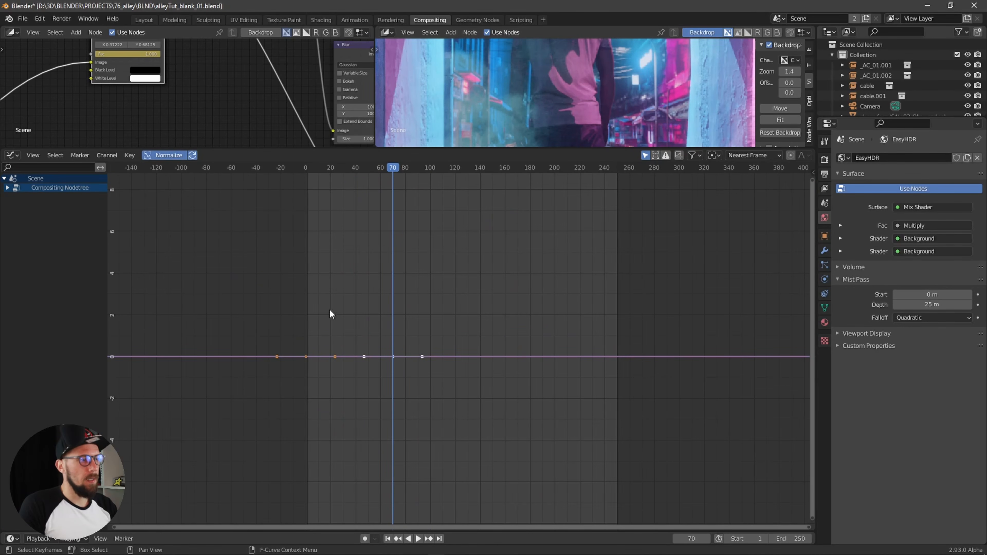
drag(273, 303, 453, 409)
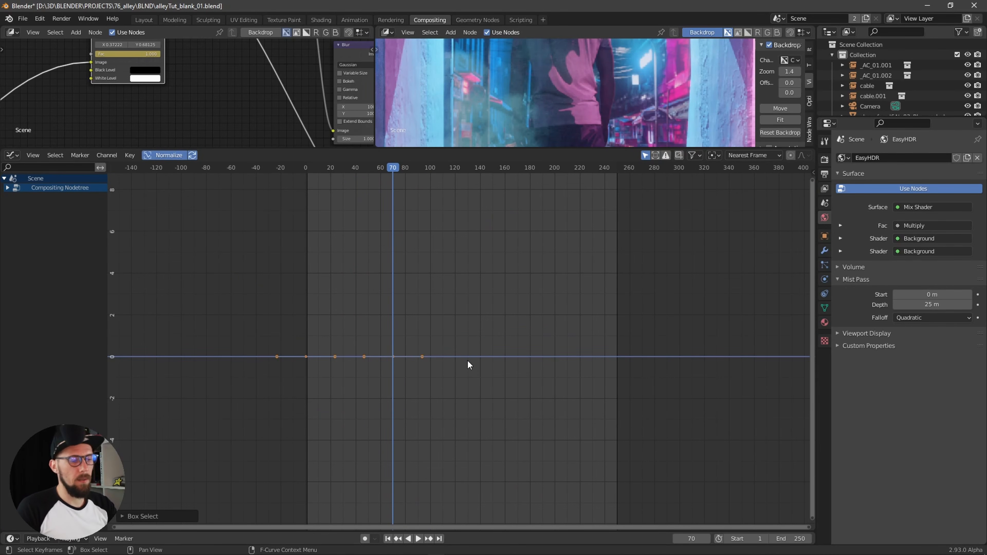
Select the compositing node tree's Default Value (Fac) channel and add a Noise modifier to its curve.
key(n)
click(8, 188)
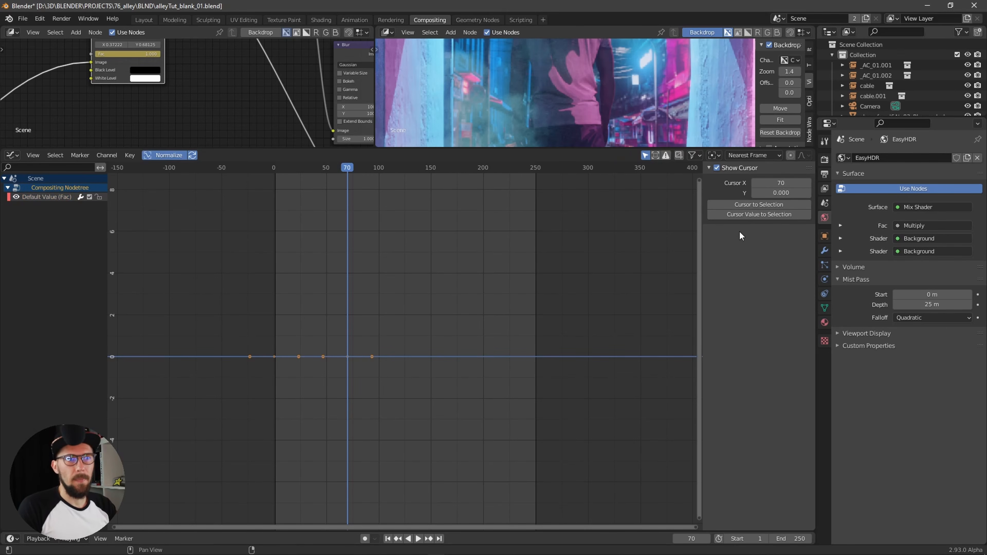
click(42, 197)
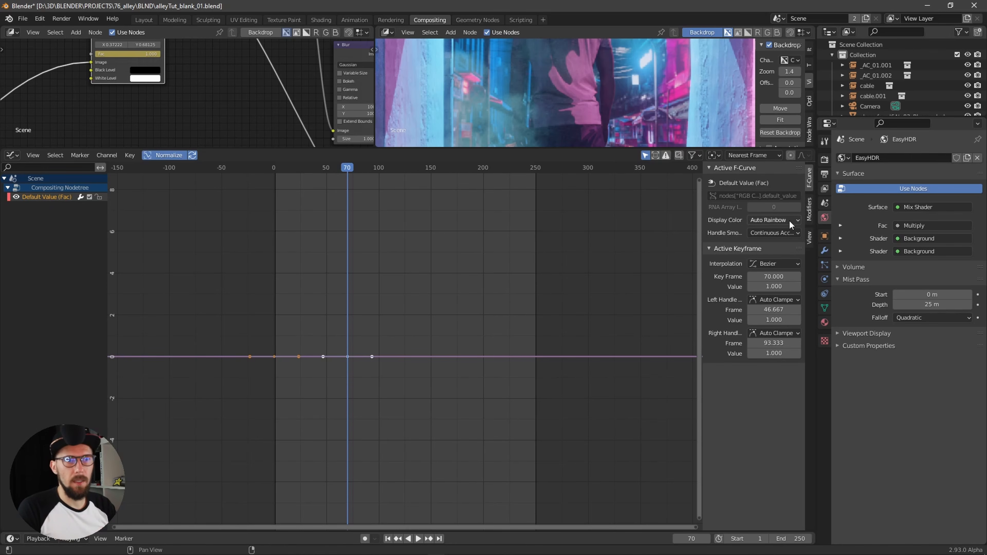
click(809, 211)
click(742, 183)
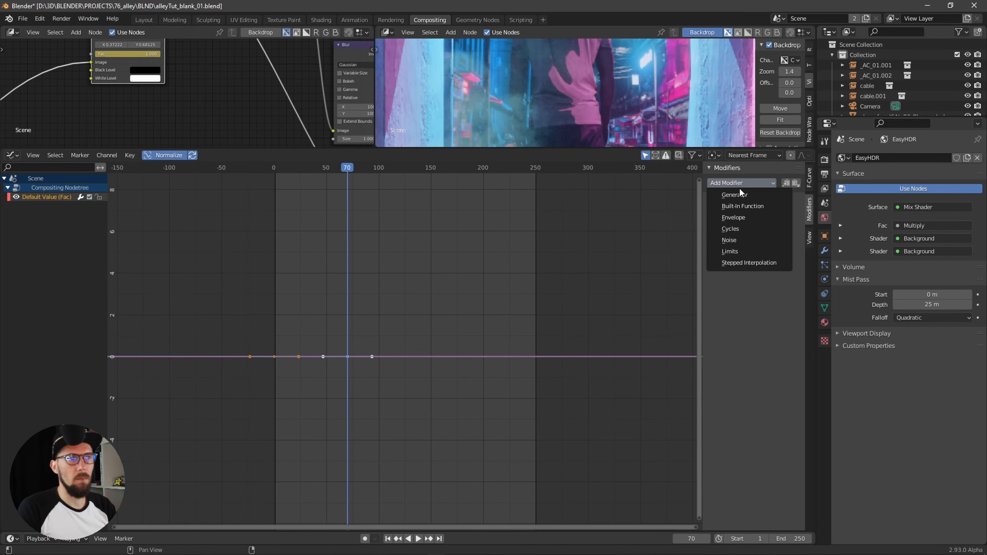
click(743, 241)
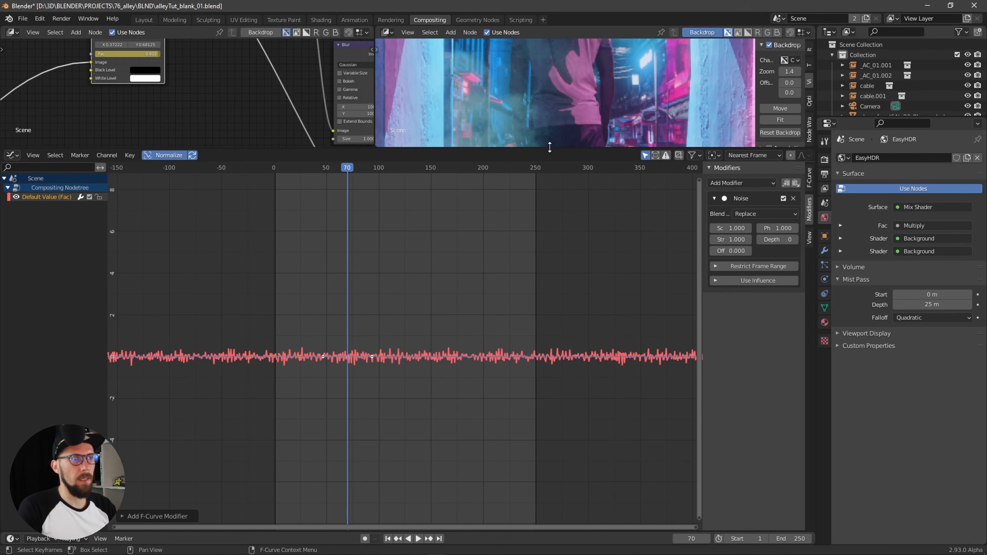
Give the image preview more room and set the Noise modifier's Scale to 3.9 and Strength to 3.3.
drag(550, 148, 531, 253)
drag(329, 272, 293, 277)
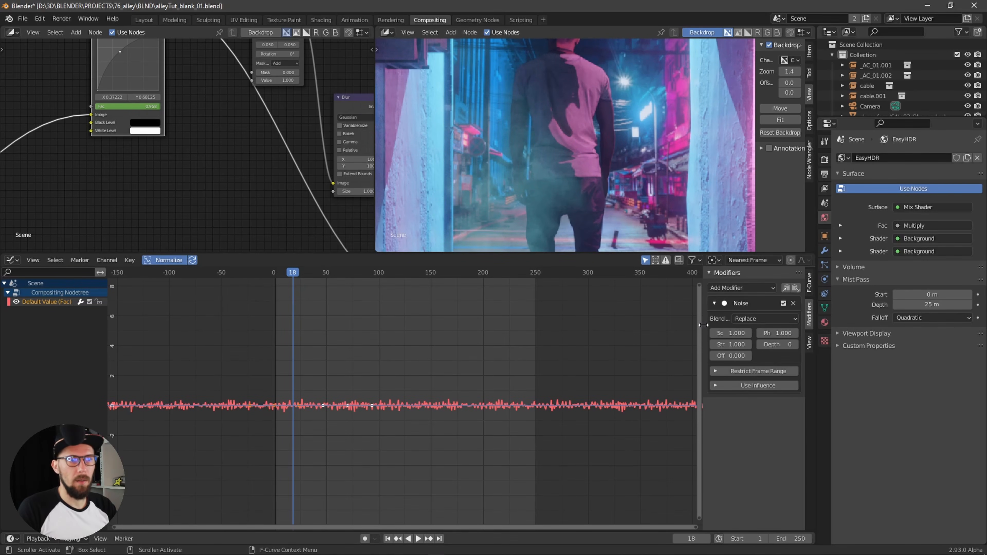
drag(703, 326, 726, 348)
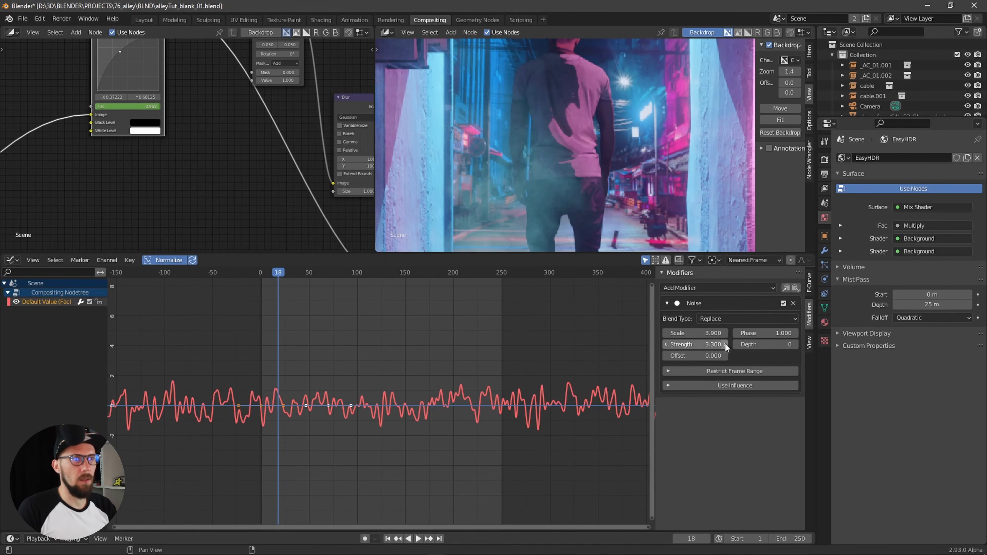
Scrub through the frames and play the animation to preview the flicker of the background lights.
drag(273, 273, 299, 274)
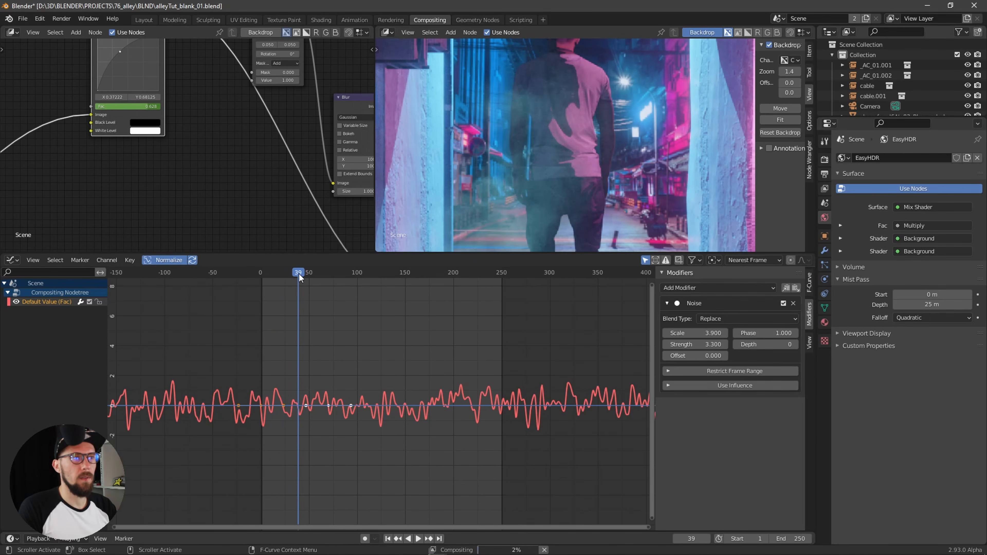
key(space)
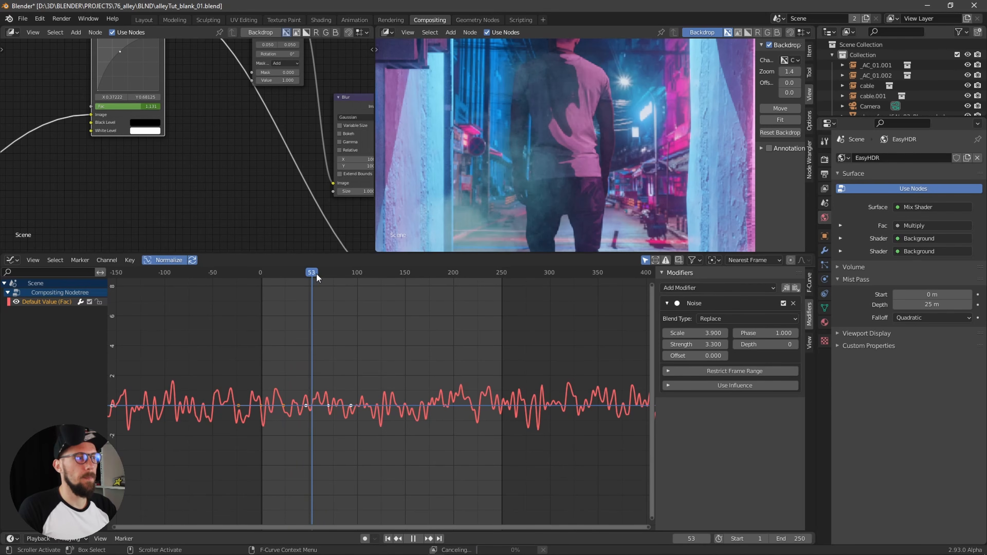
Stop the playback and scrub back to frame 31, comparing the animated Fac value and the background light flicker.
key(space)
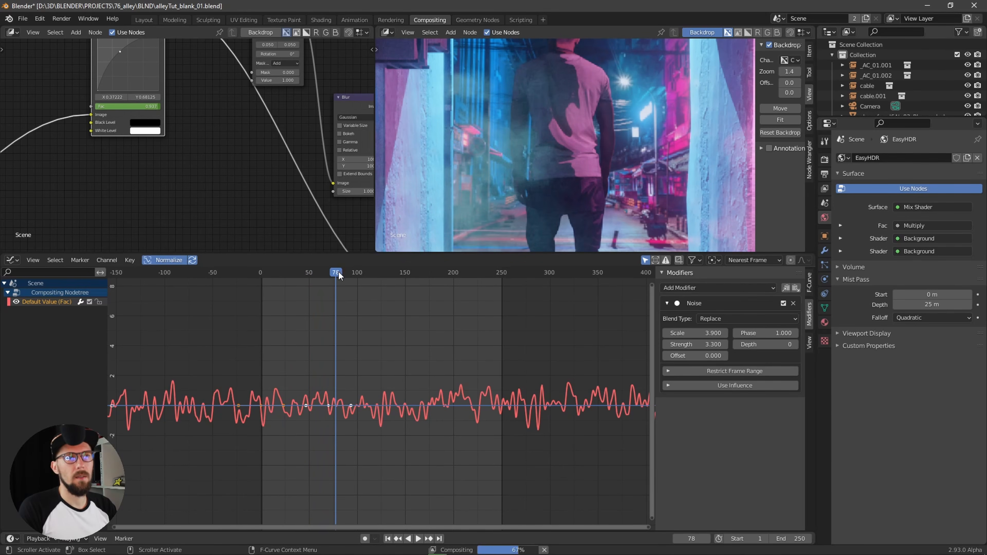
drag(336, 274, 315, 272)
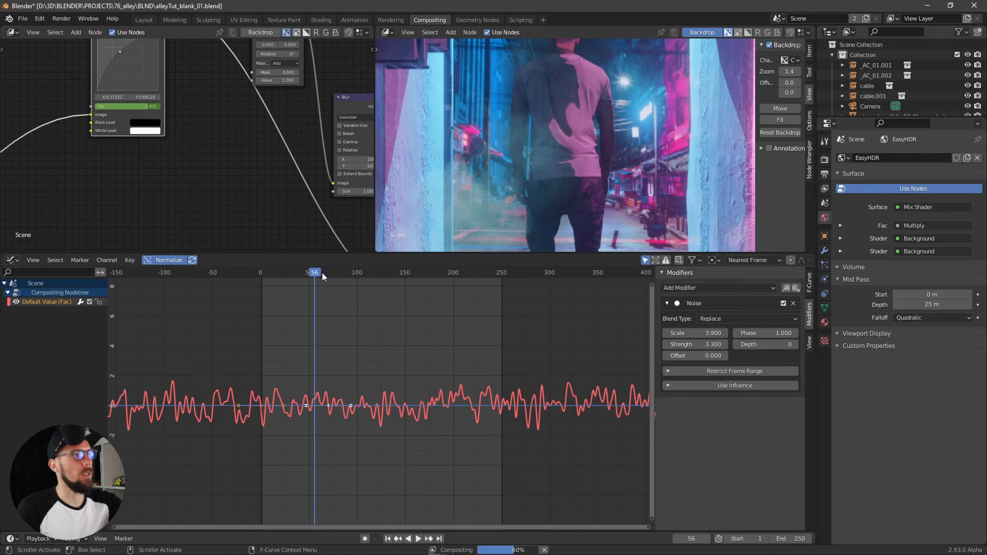
middle_drag(156, 148, 356, 136)
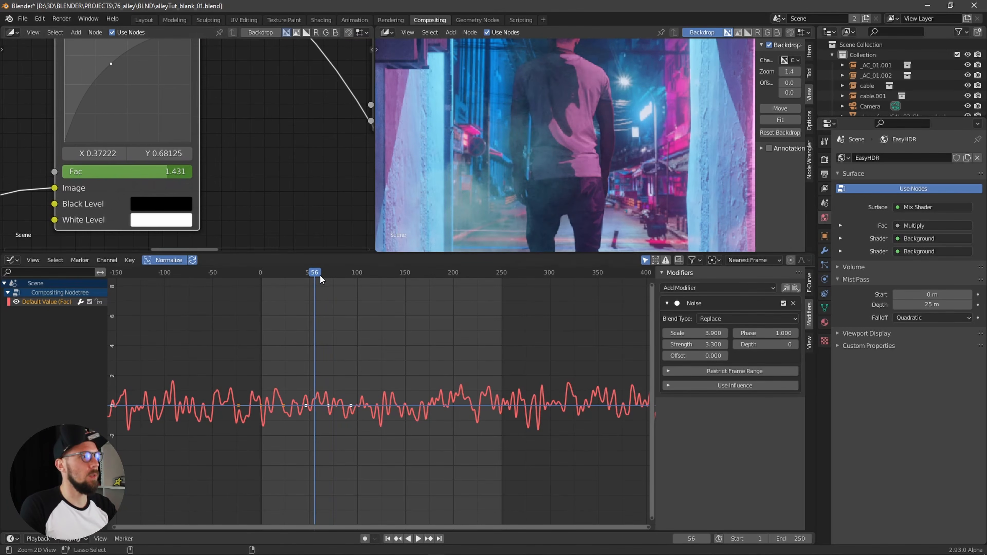
mouse_move(316, 275)
mouse_down()
mouse_move(259, 277)
mouse_move(353, 272)
mouse_move(302, 277)
mouse_up()
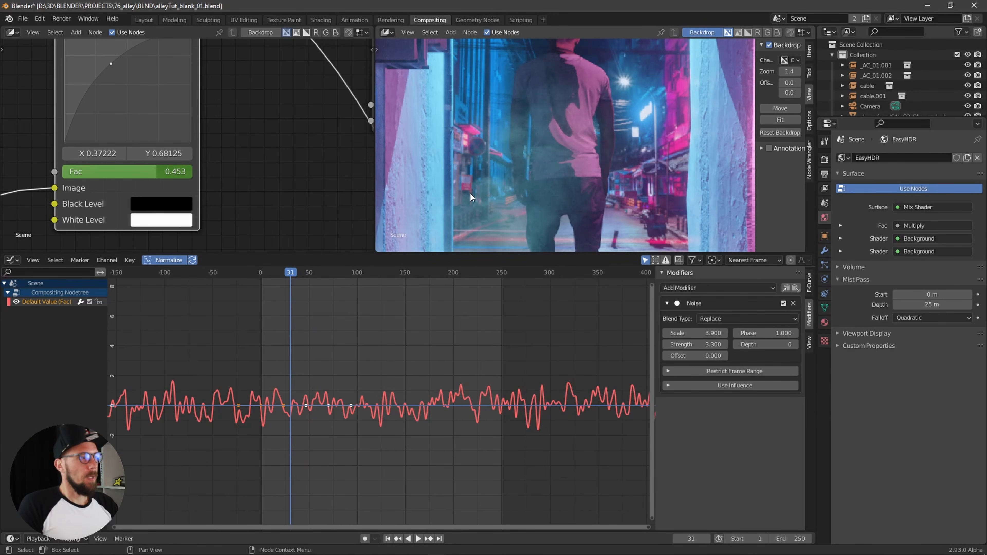
Shrink the Graph Editor so the compositing node tree and the image preview get more height.
scroll(238, 193, down, 6)
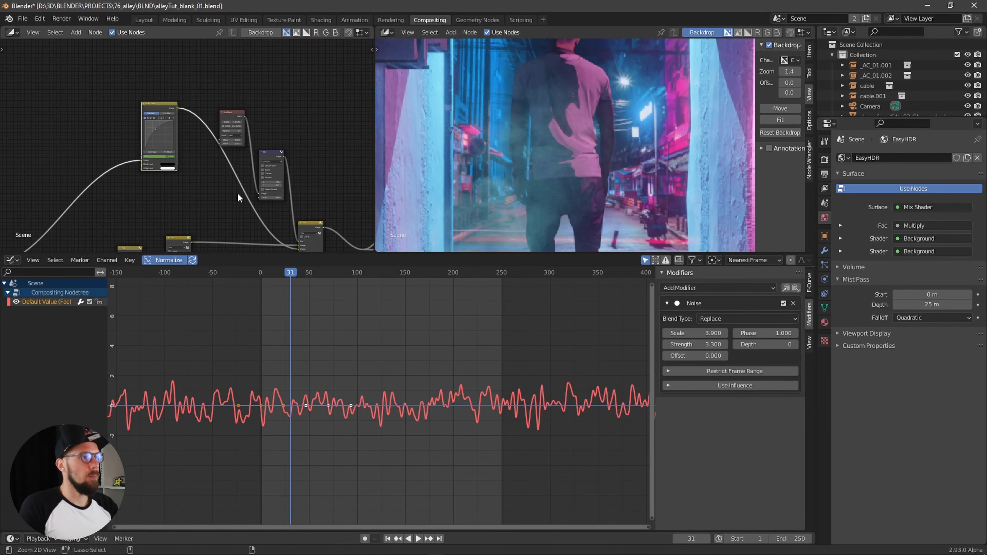
middle_drag(276, 208, 142, 177)
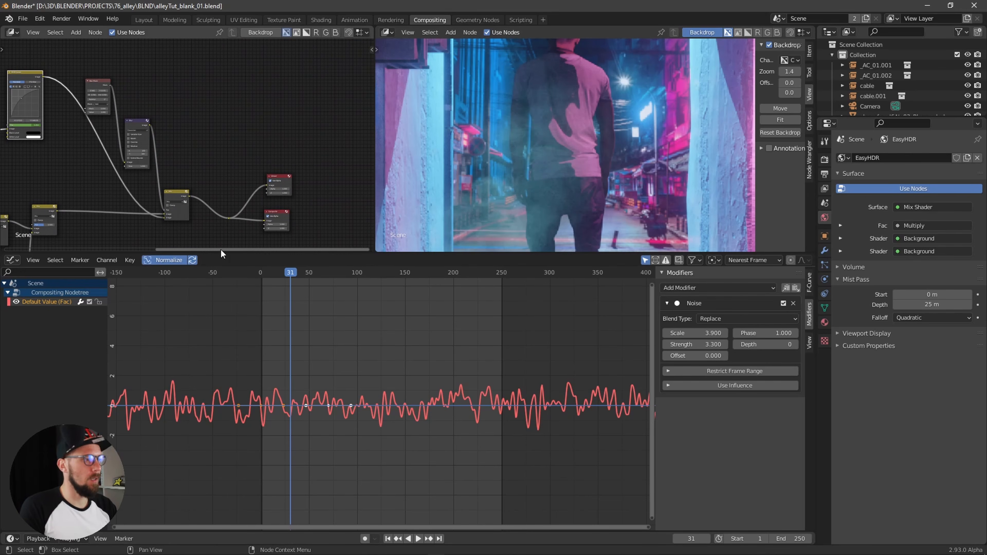
drag(222, 255, 240, 482)
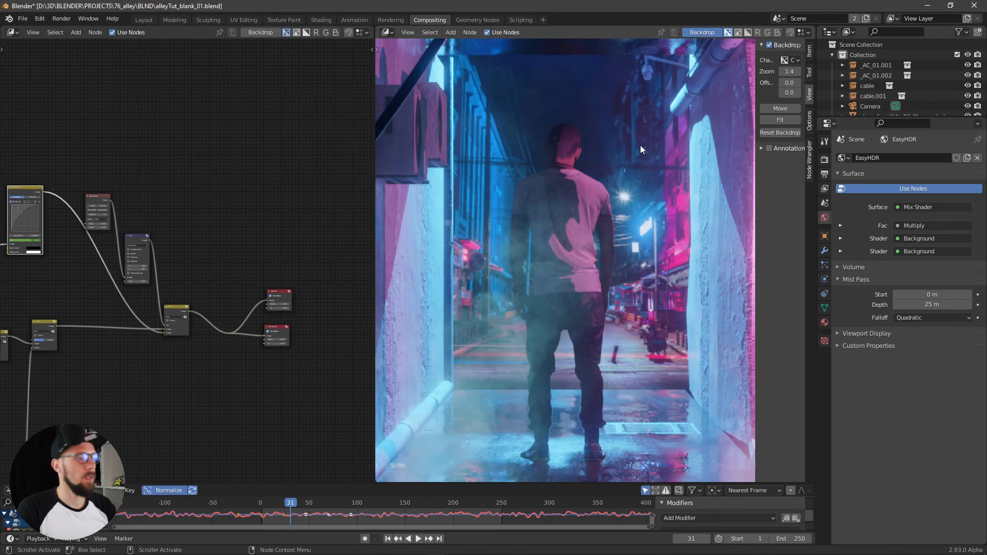
middle_drag(314, 277, 323, 245)
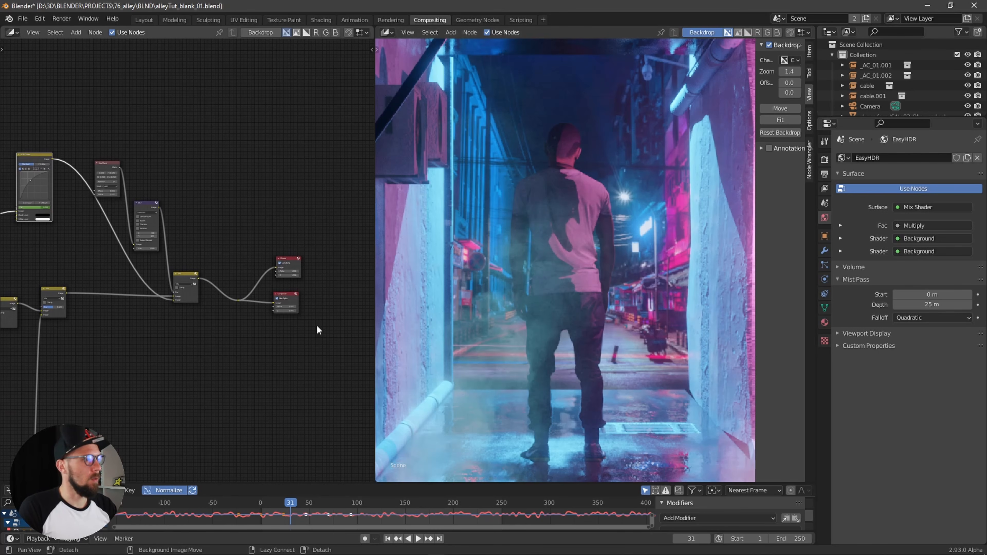
Move the Viewer and Composite nodes with their reroute farther from the last Mix node and set the backdrop zoom to 0.8.
alt+drag(326, 322, 303, 317)
click(296, 234)
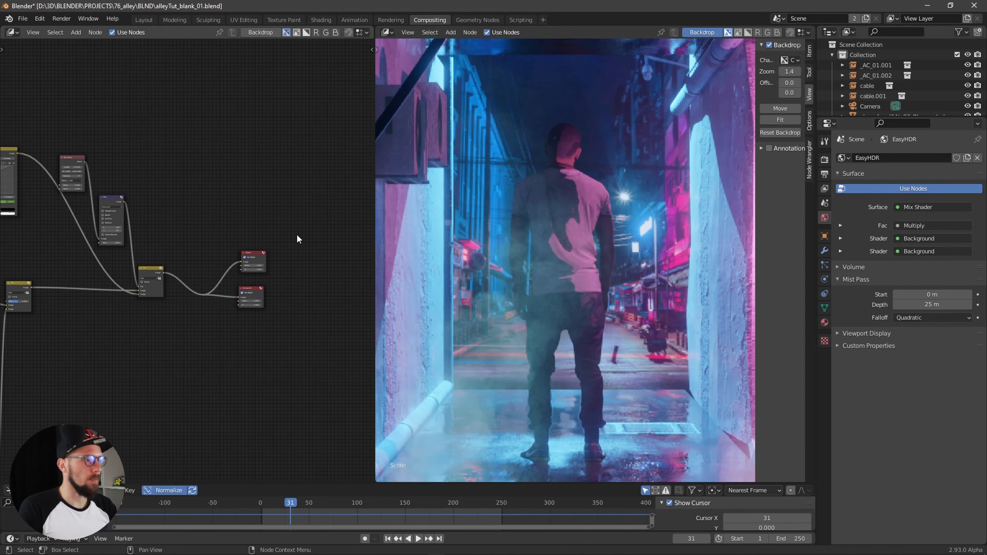
drag(197, 246, 273, 338)
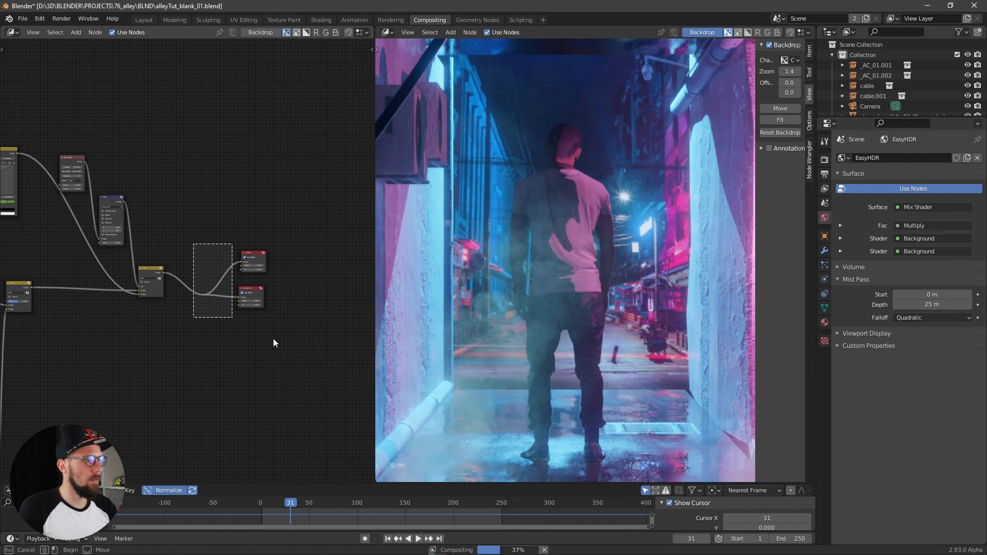
drag(252, 257, 342, 224)
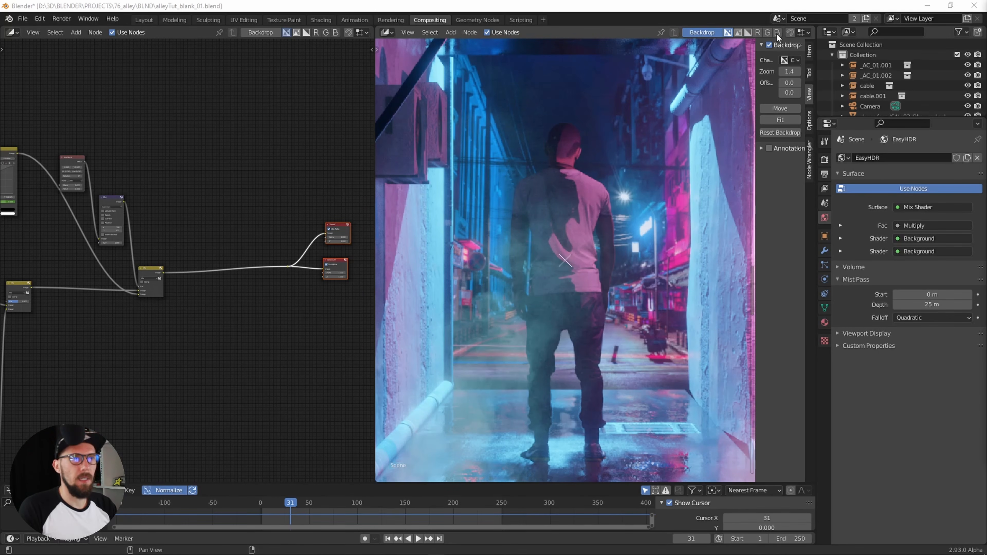
drag(791, 72, 753, 83)
key(v)
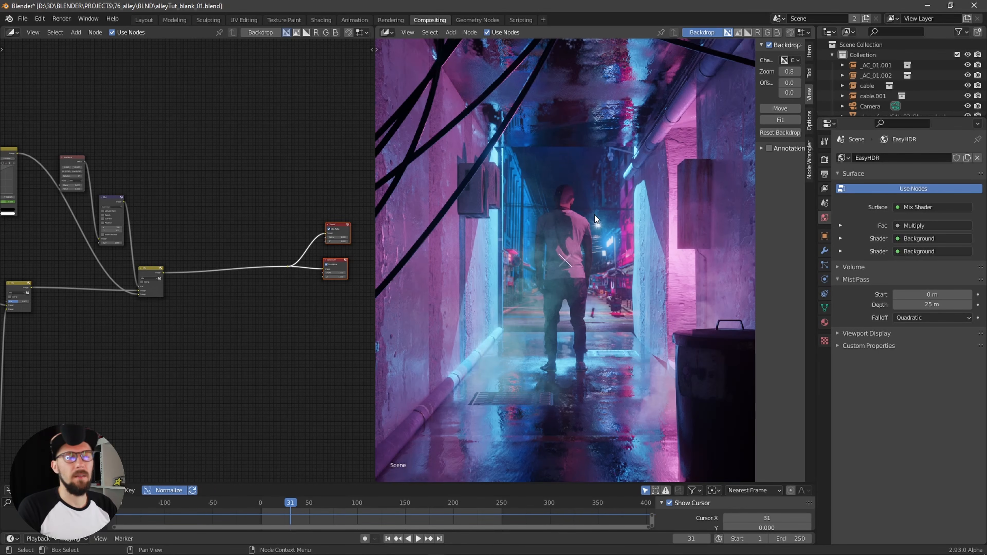
Insert a new Mix node on the link between the last Mix node and the output nodes.
scroll(258, 299, up, 3)
key(shift+a)
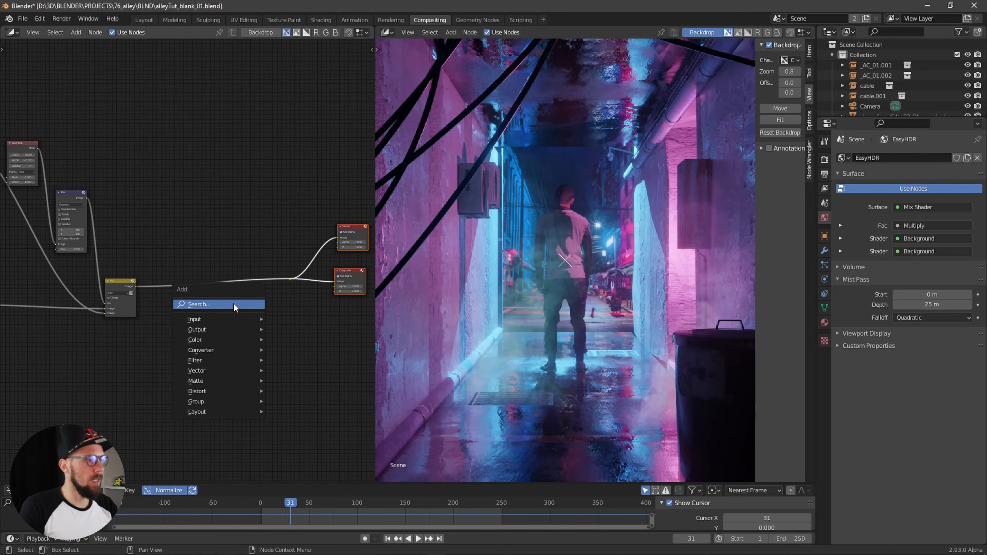
click(234, 304)
text(mix)
key(Return)
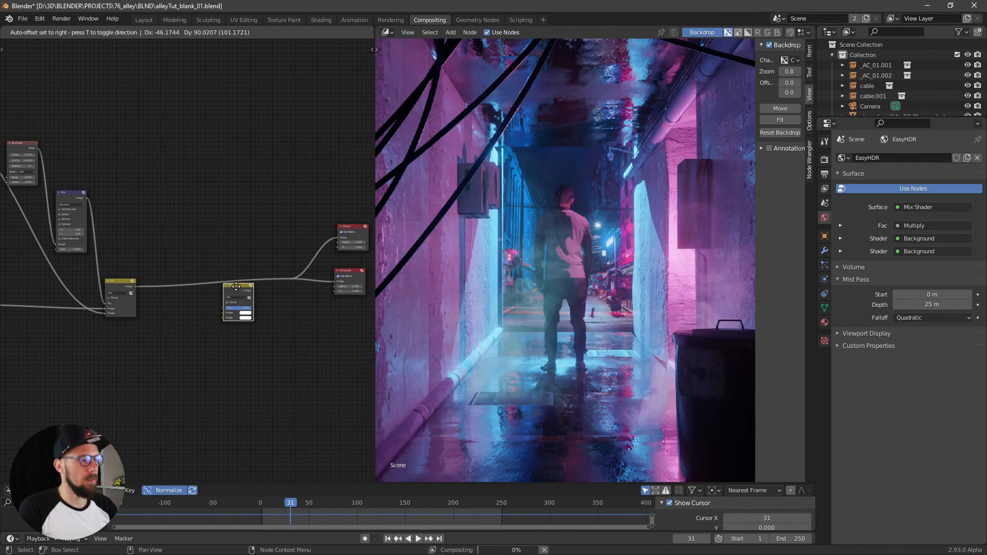
click(235, 287)
scroll(241, 303, up, 1)
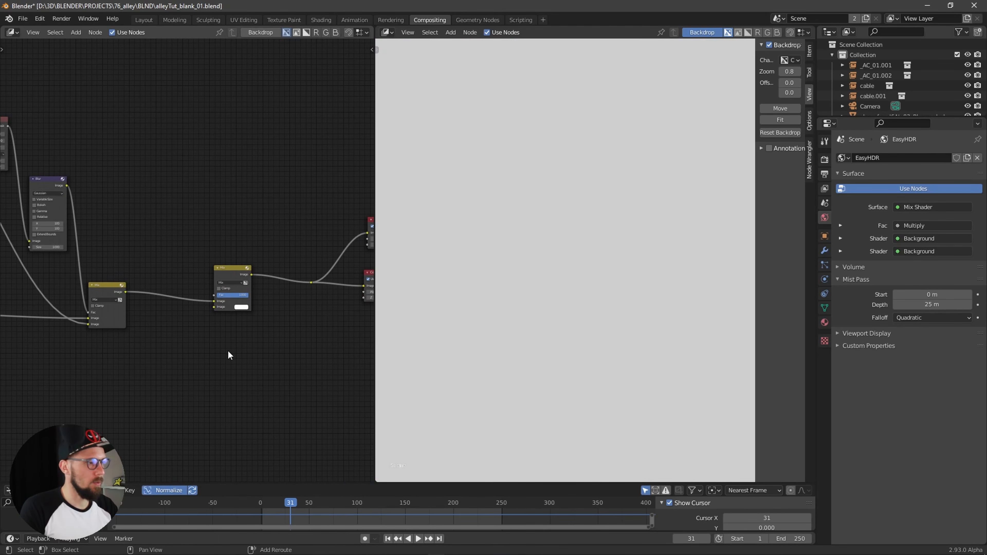
Add a Texture node below the node chain and connect its Color output to the new Mix node's second Image input.
key(shift+a)
text(tex)
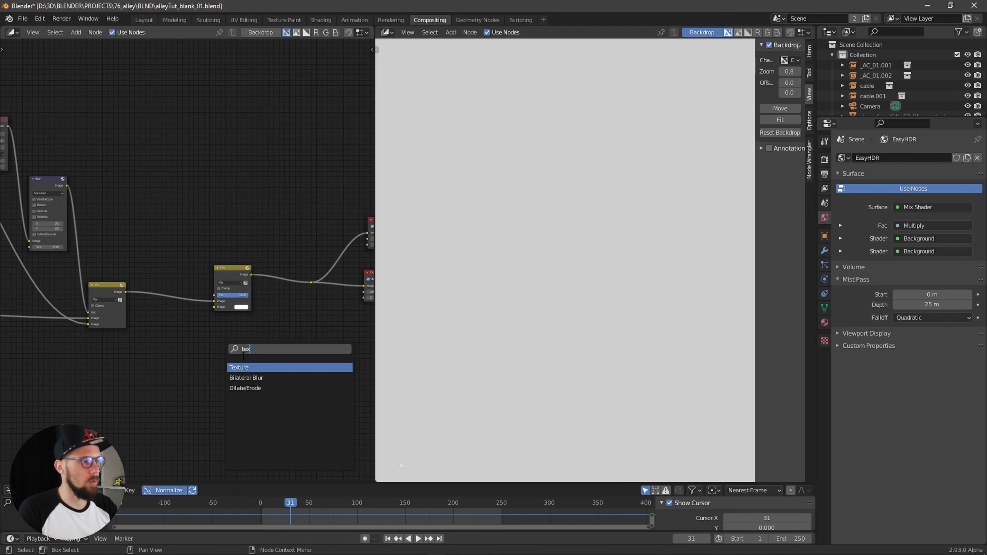
key(Return)
click(169, 362)
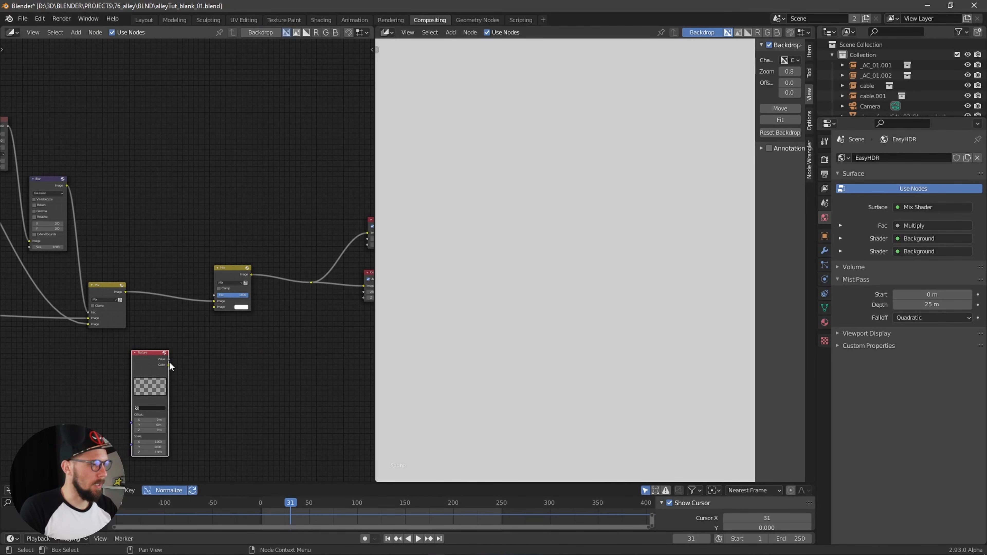
drag(169, 365, 214, 307)
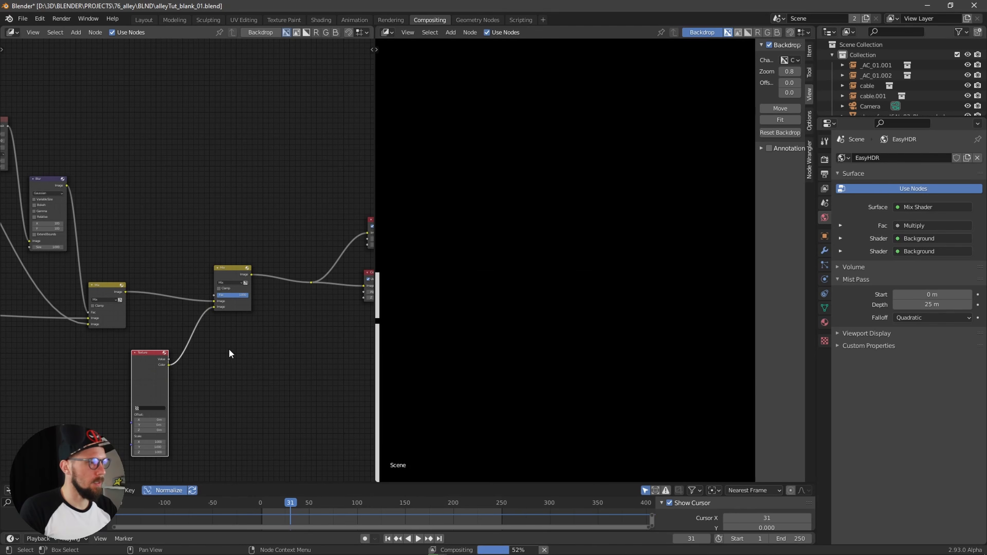
Reduce the backdrop zoom to 0.3 and shift the Texture node slightly closer to the Mix node.
click(781, 71)
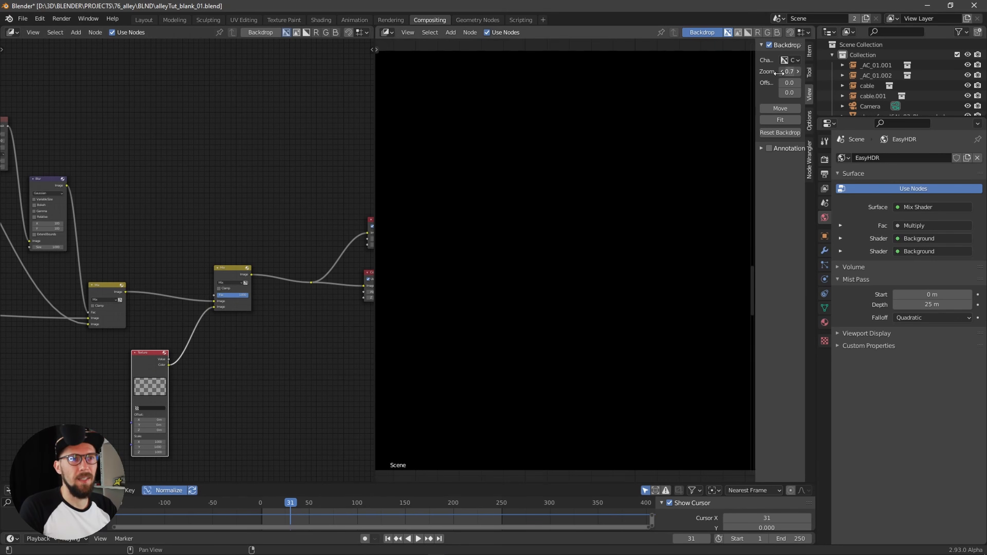
mouse_move(780, 73)
mouse_down()
mouse_move(762, 72)
mouse_move(772, 73)
mouse_up()
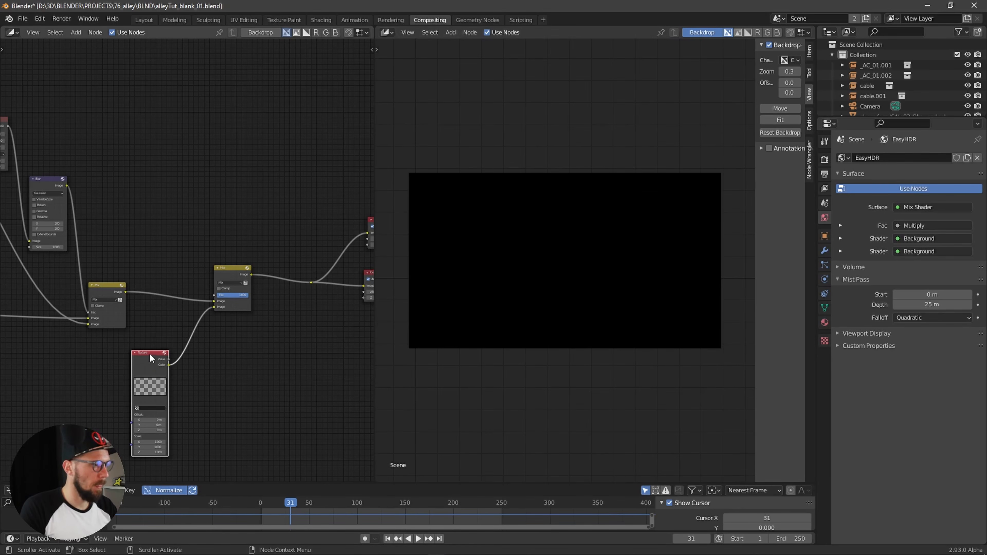
drag(152, 358, 155, 352)
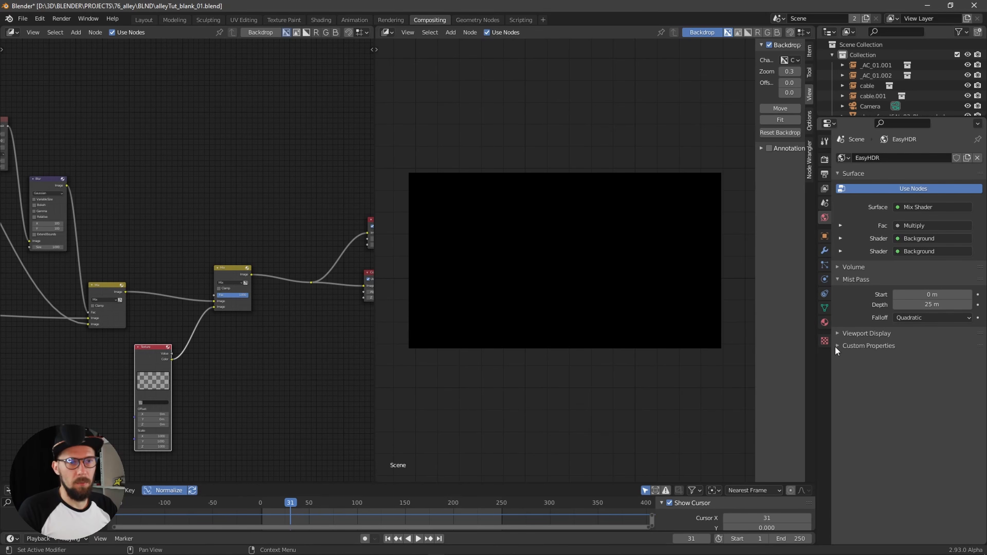
click(141, 403)
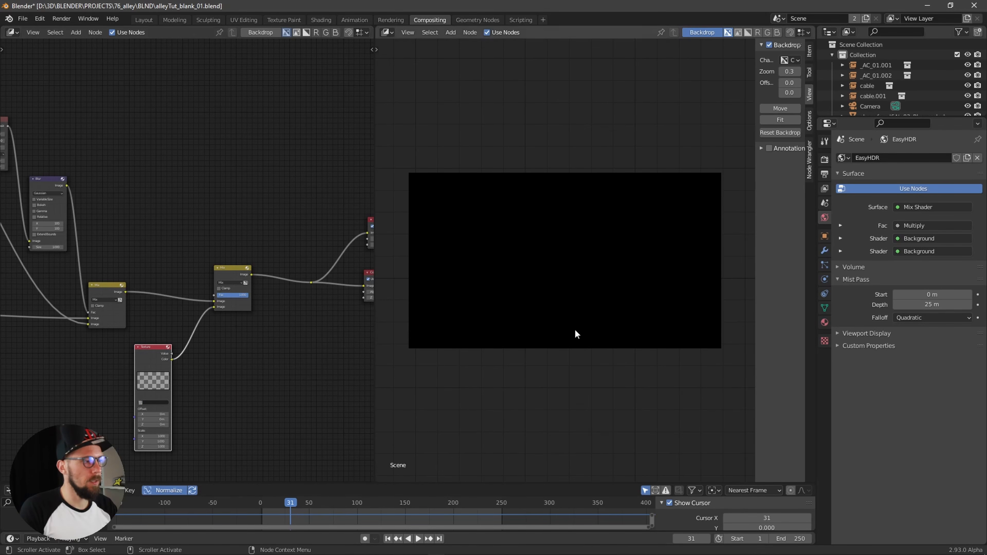
Create a new brush texture in the texture properties and name it filmGrain.
click(825, 342)
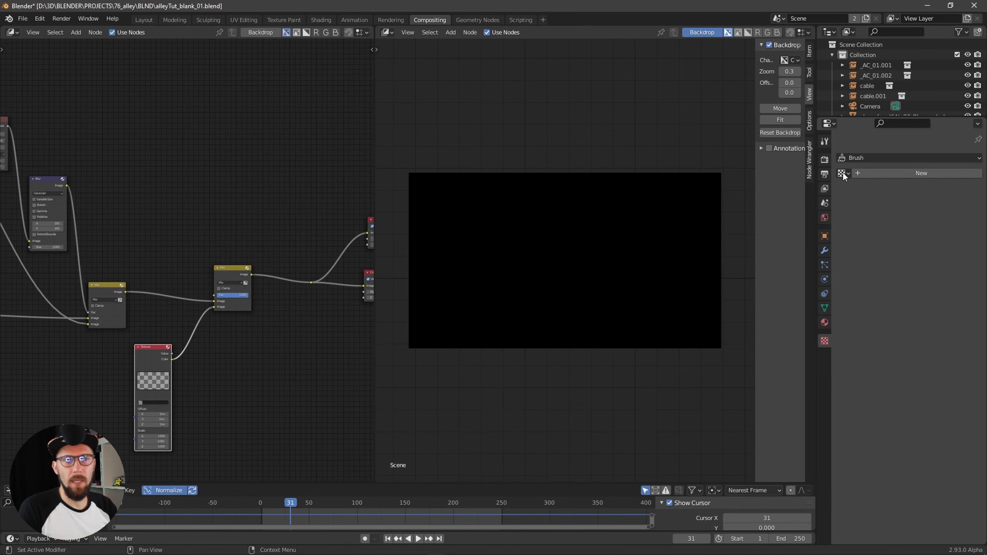
click(919, 157)
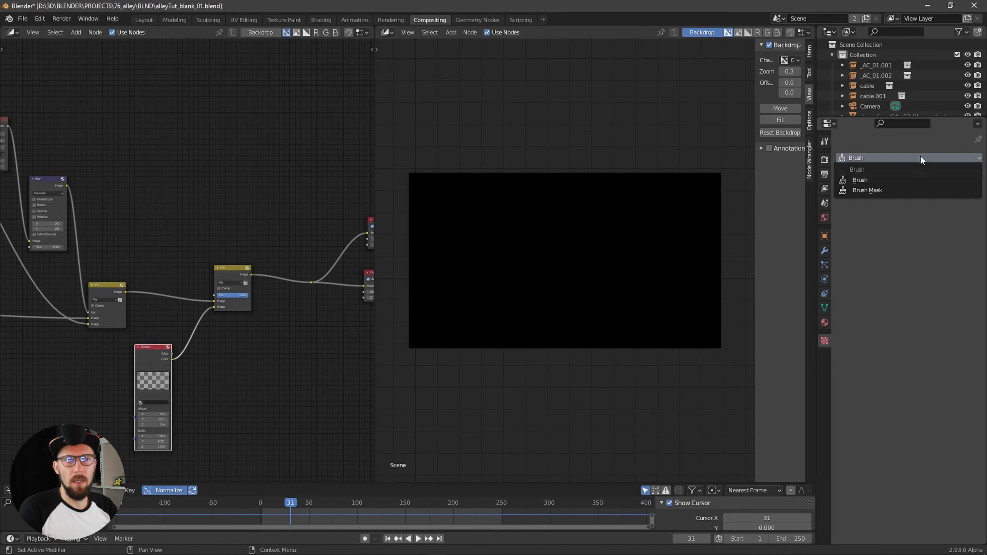
click(906, 180)
click(902, 172)
double_click(898, 173)
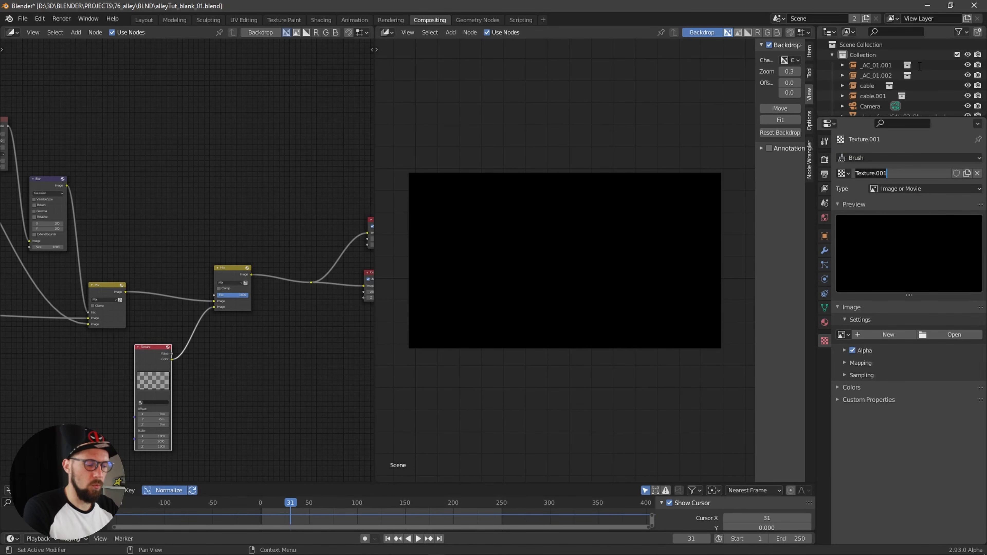
text(film)
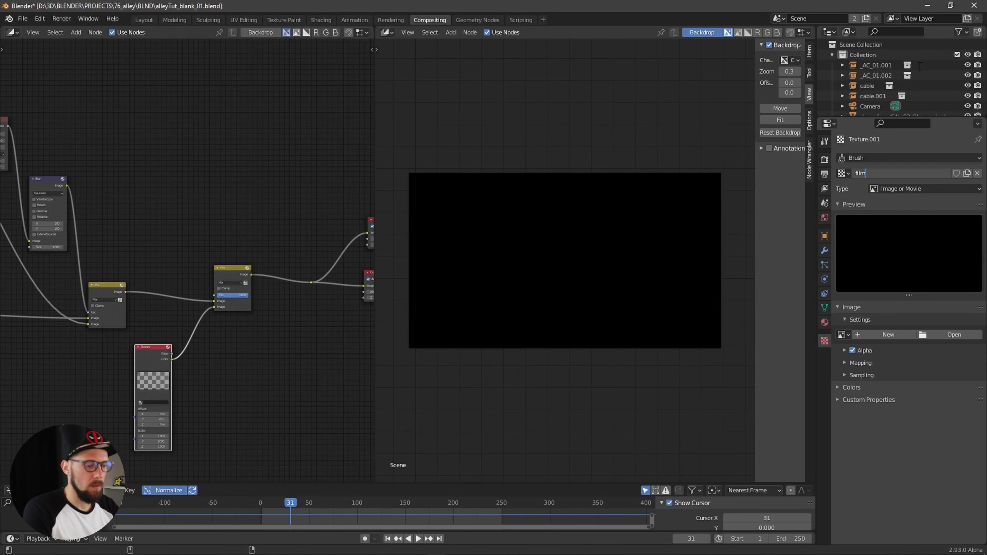
text(Grain)
key(Return)
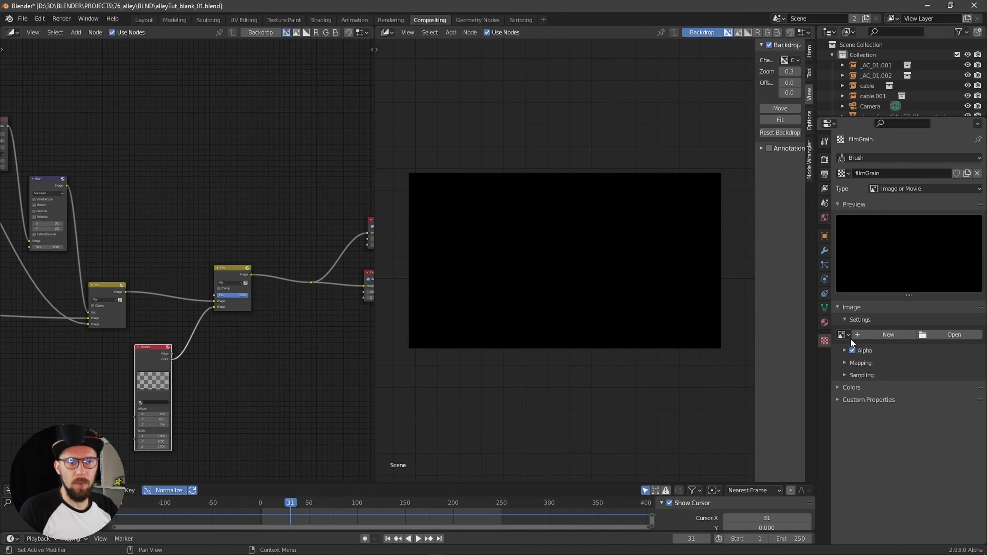
Set the filmGrain texture's type to Noise and expand its Colors settings.
click(915, 188)
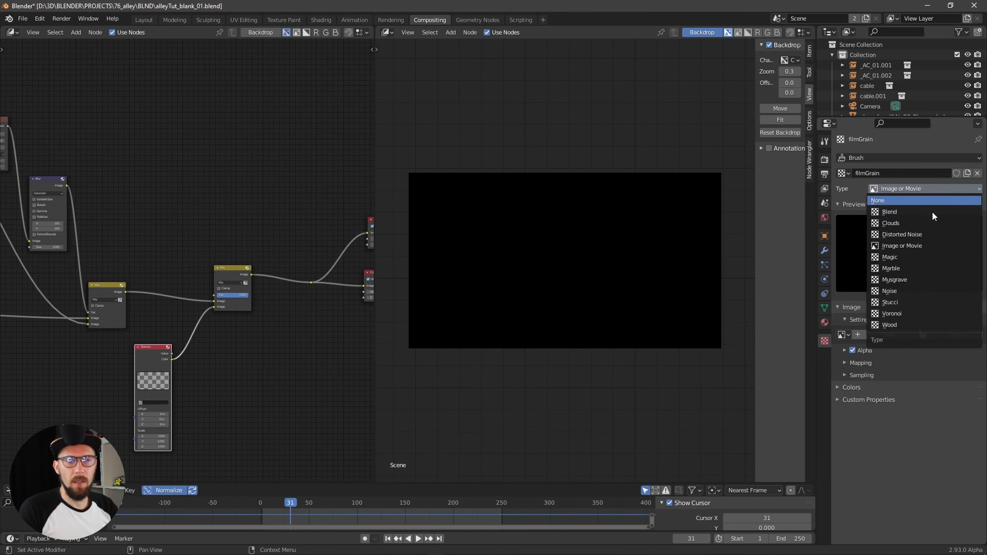
click(912, 292)
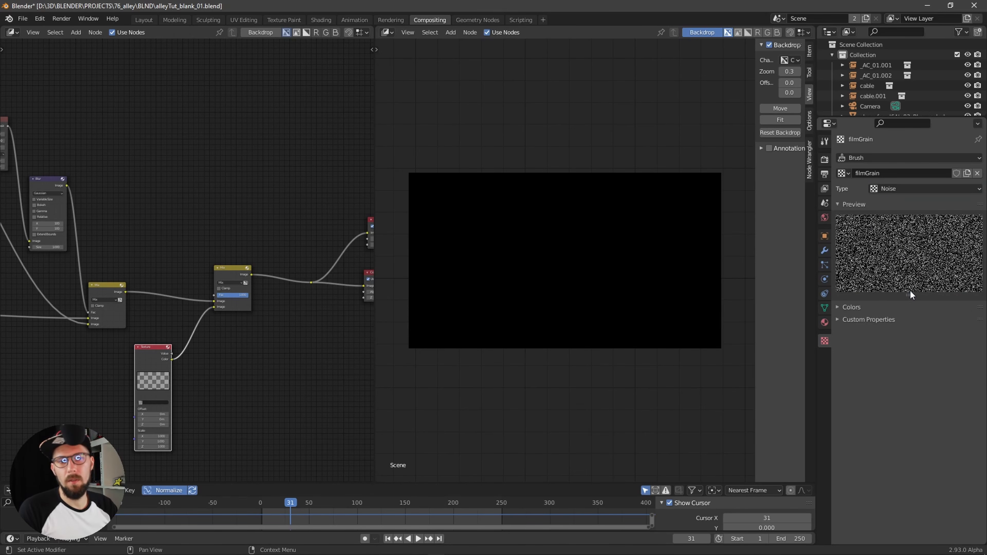
click(838, 307)
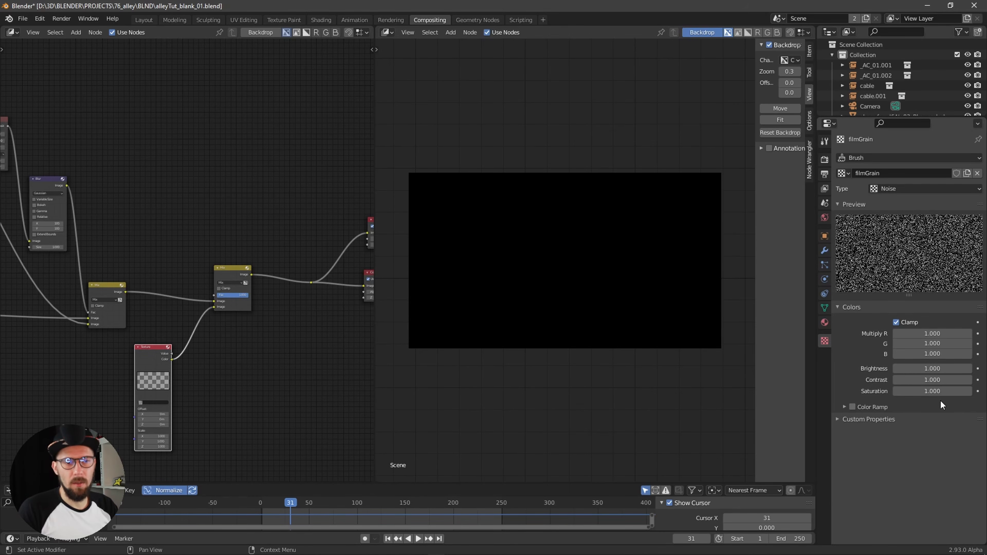
Assign the filmGrain texture to the Texture node in the compositor.
scroll(271, 352, up, 2)
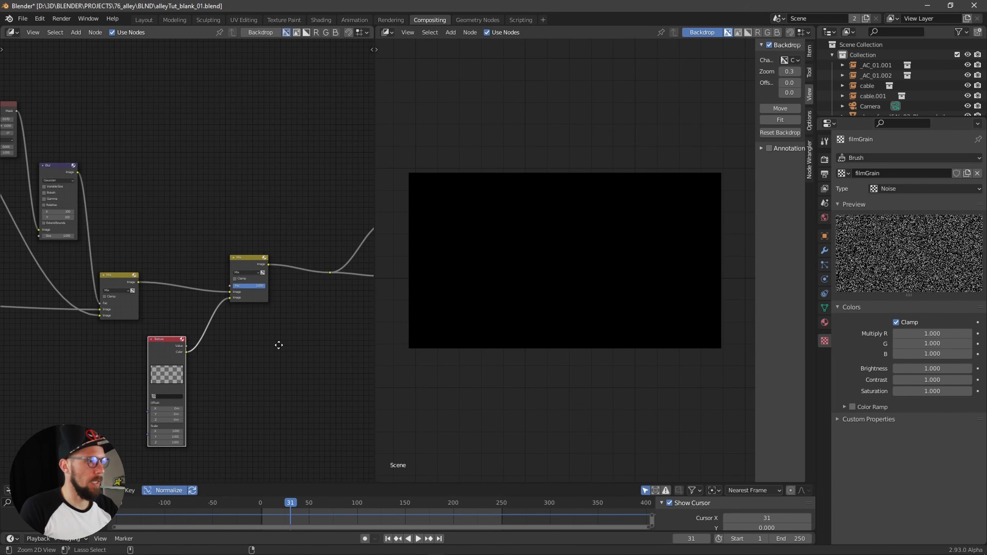
middle_drag(306, 376, 294, 324)
click(163, 396)
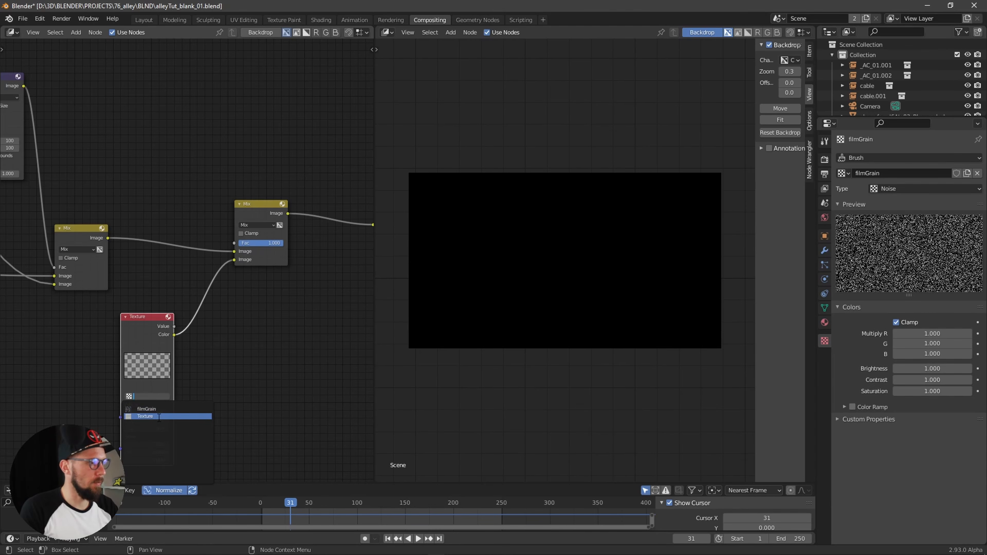
click(161, 409)
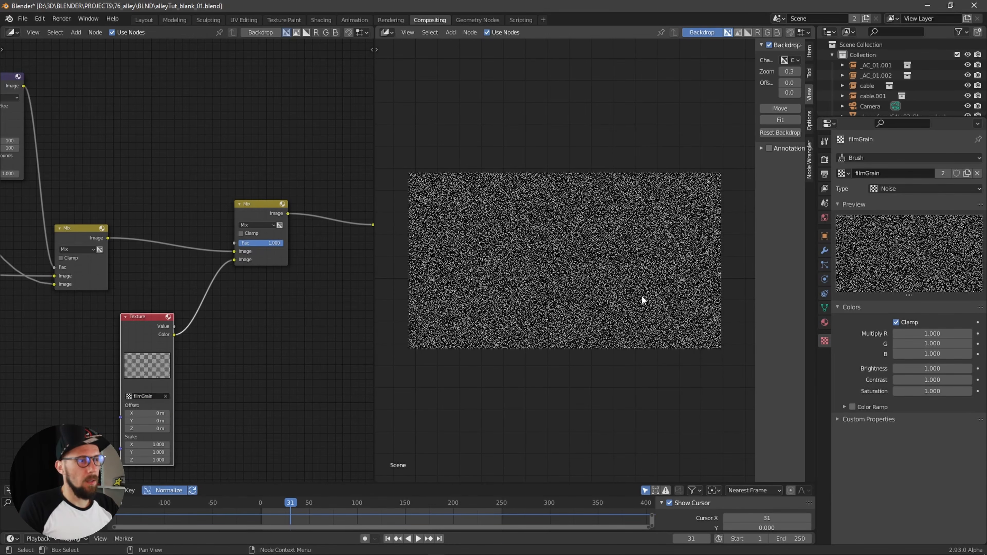
Try the Overlay blend mode on the film grain Mix node and switch it to Soft Light.
scroll(314, 315, up, 4)
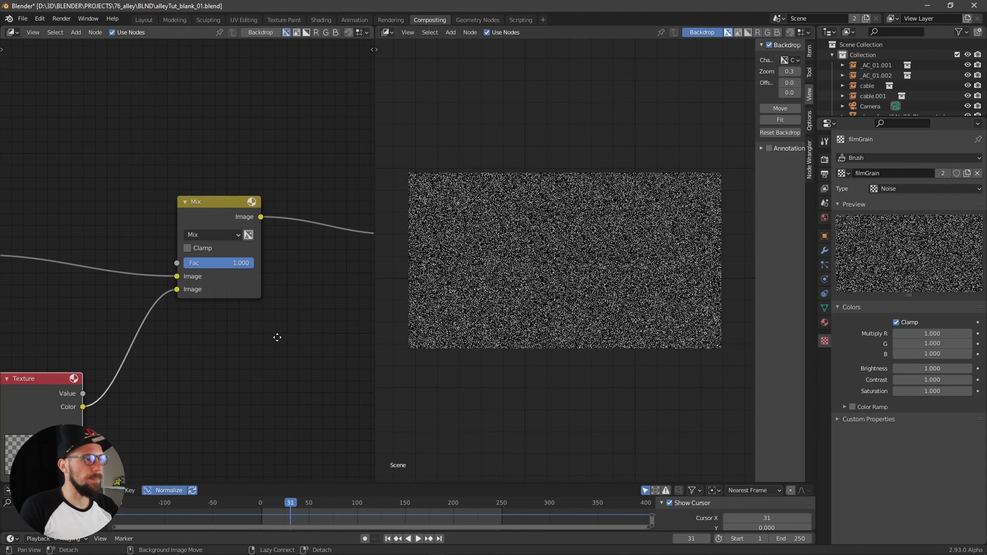
scroll(314, 330, up, 1)
click(181, 267)
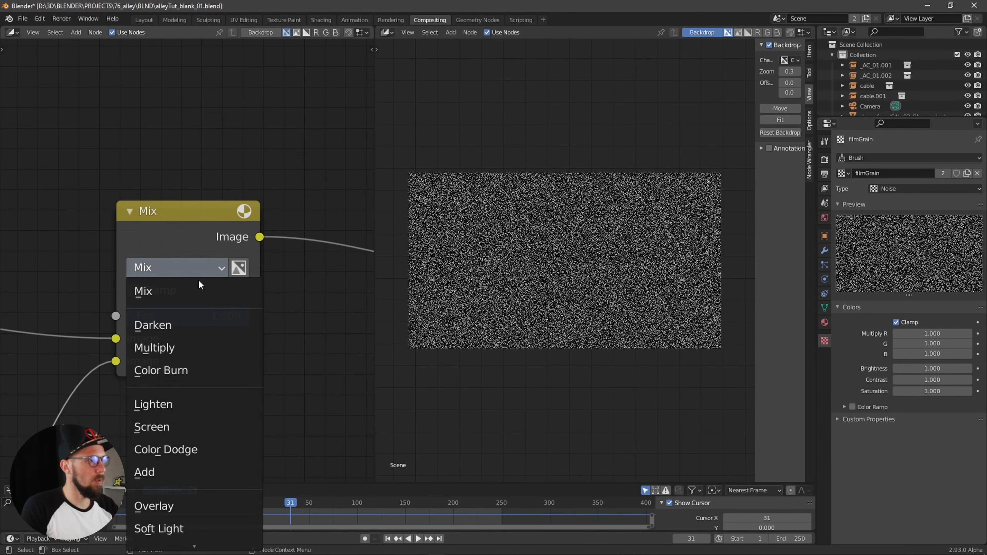
scroll(186, 264, down, 2)
click(181, 265)
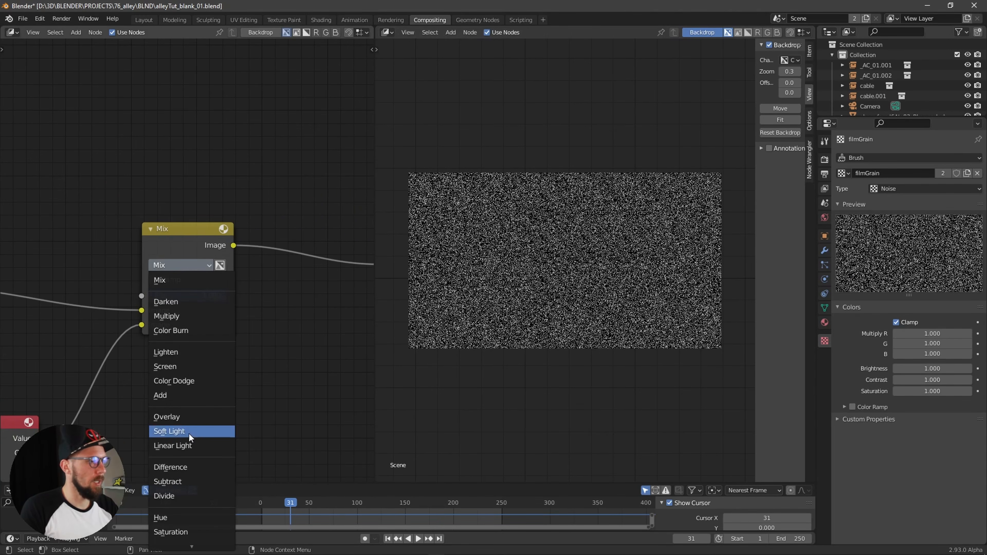
click(182, 417)
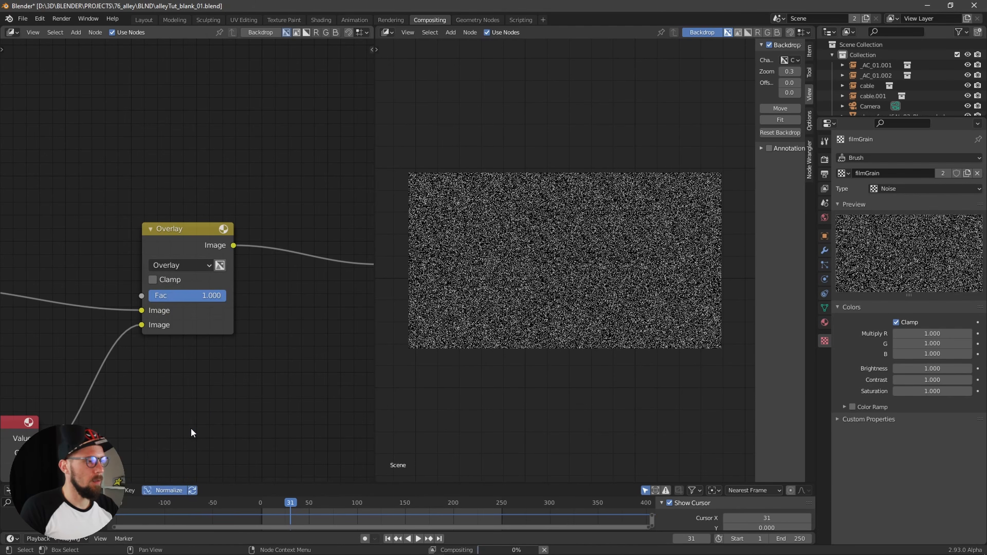
click(182, 267)
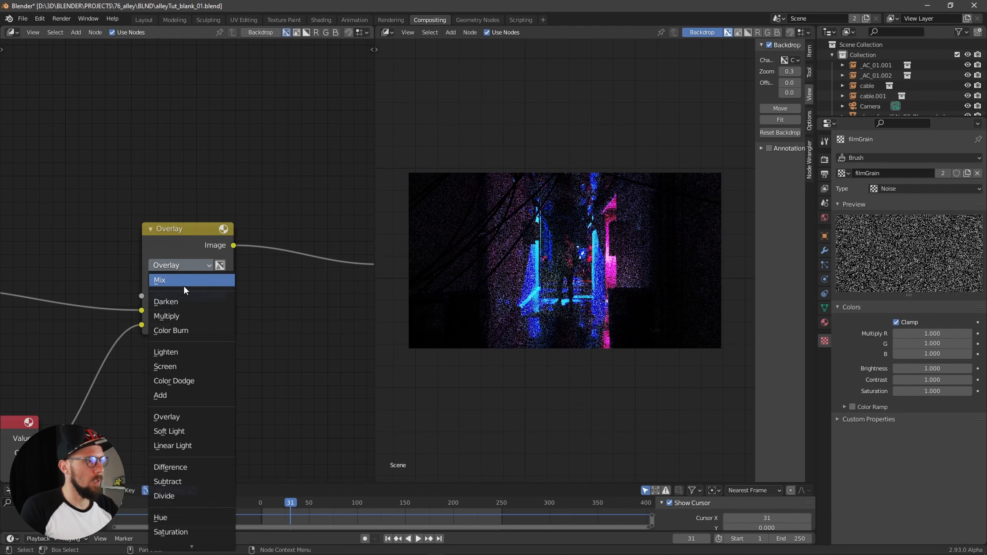
click(191, 430)
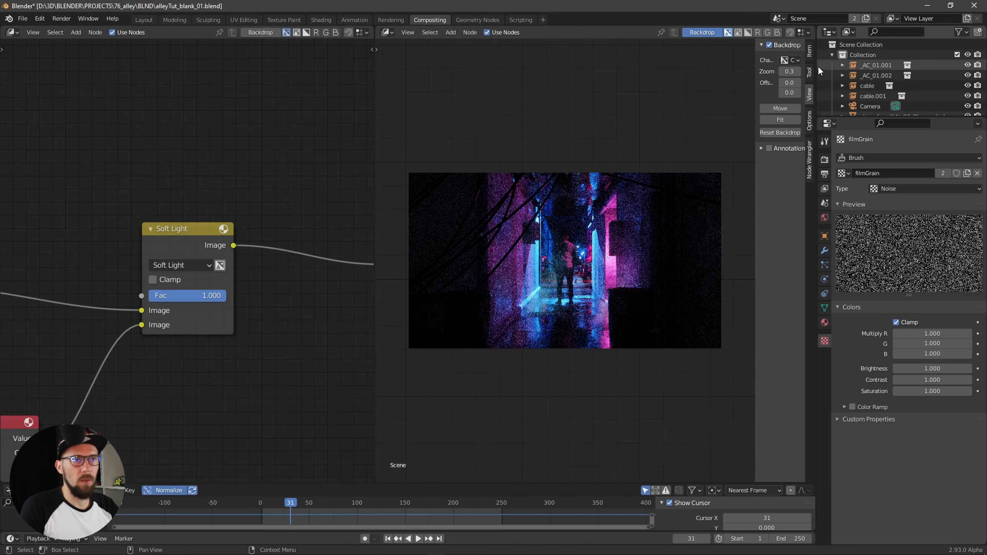
Enlarge the backdrop to a zoom of 0.8 and set the Soft Light node's factor to about 0.442.
drag(793, 71, 823, 65)
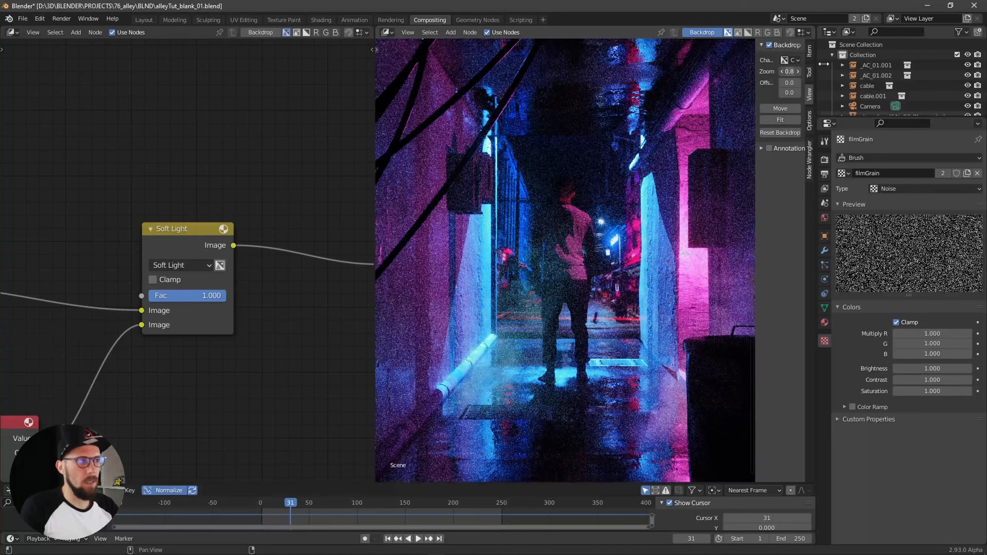
drag(195, 299, 144, 302)
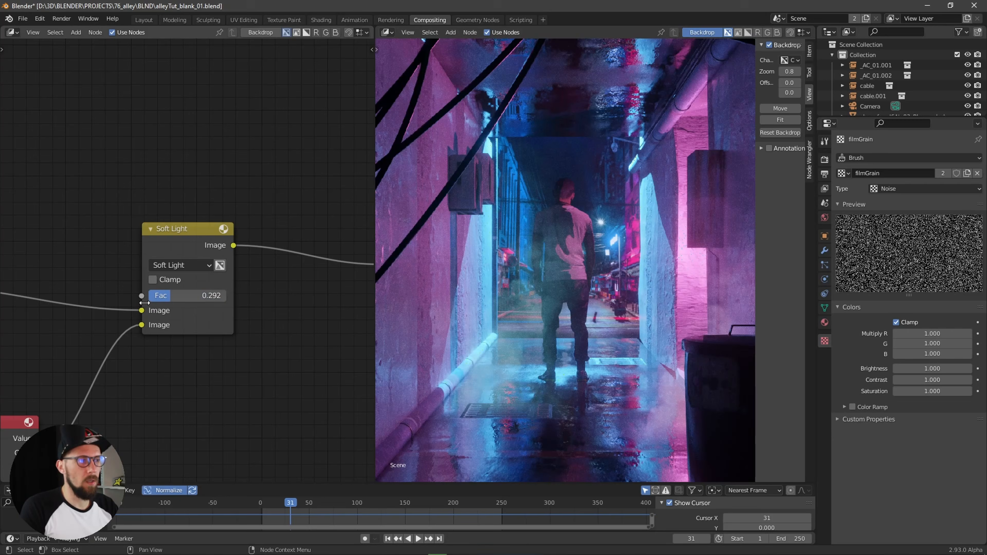
click(176, 297)
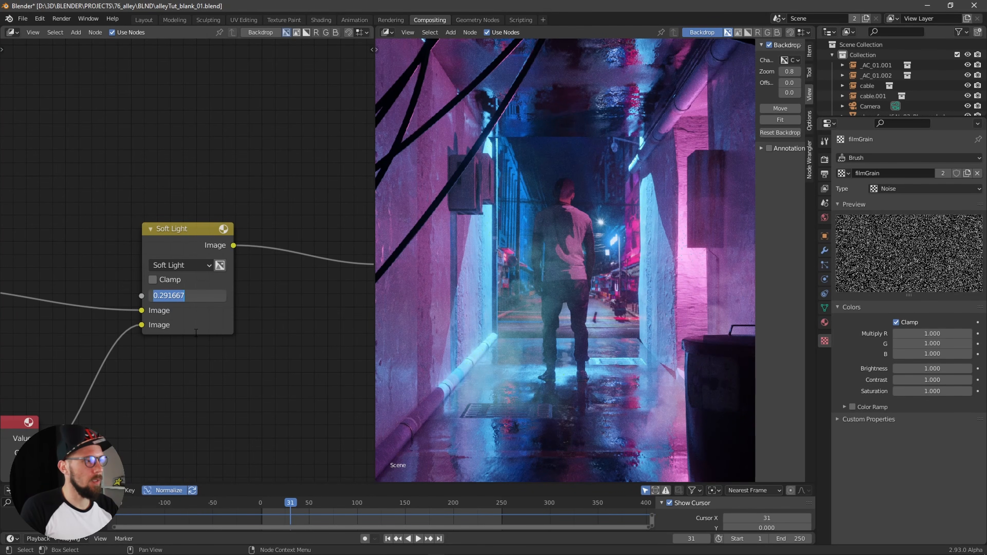
click(196, 333)
click(184, 300)
click(198, 346)
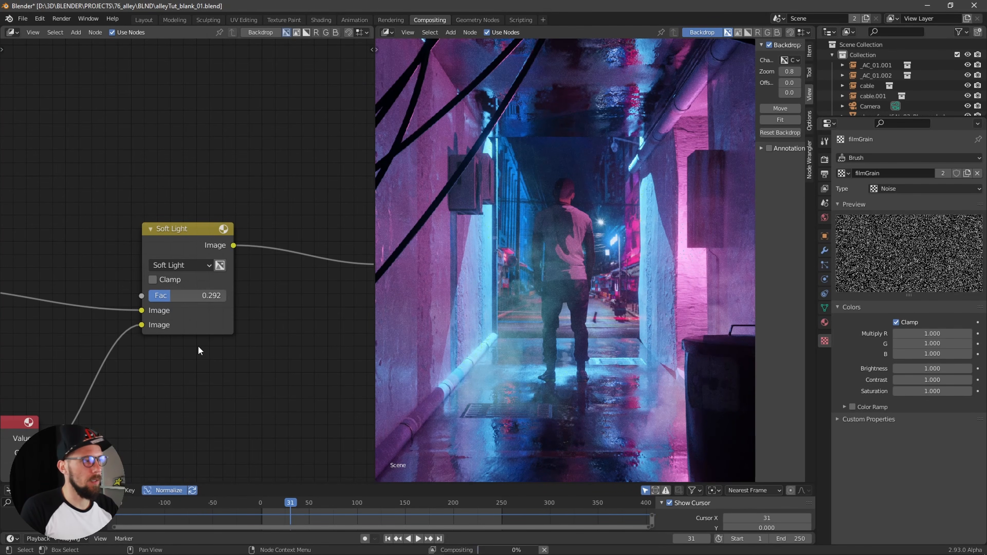
click(177, 297)
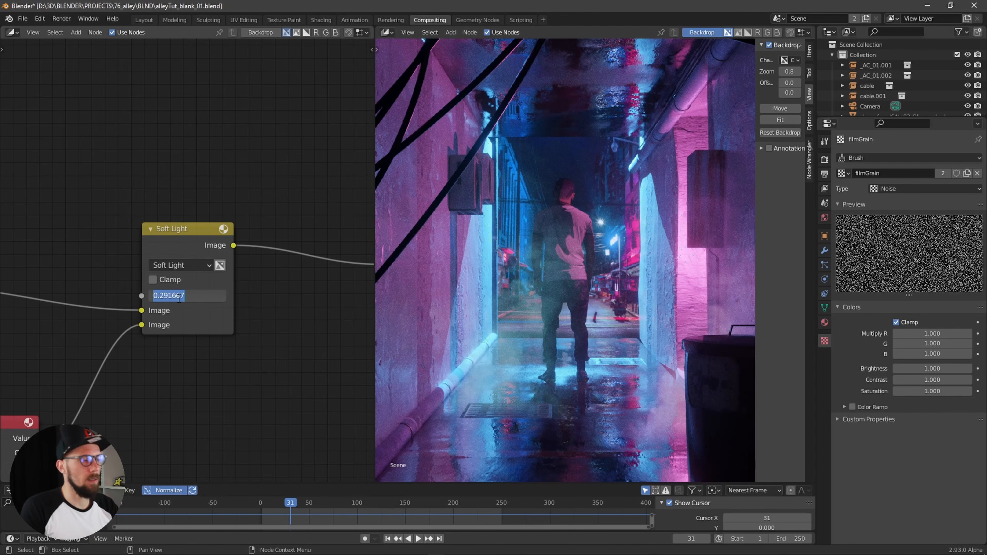
click(207, 334)
click(188, 296)
click(178, 306)
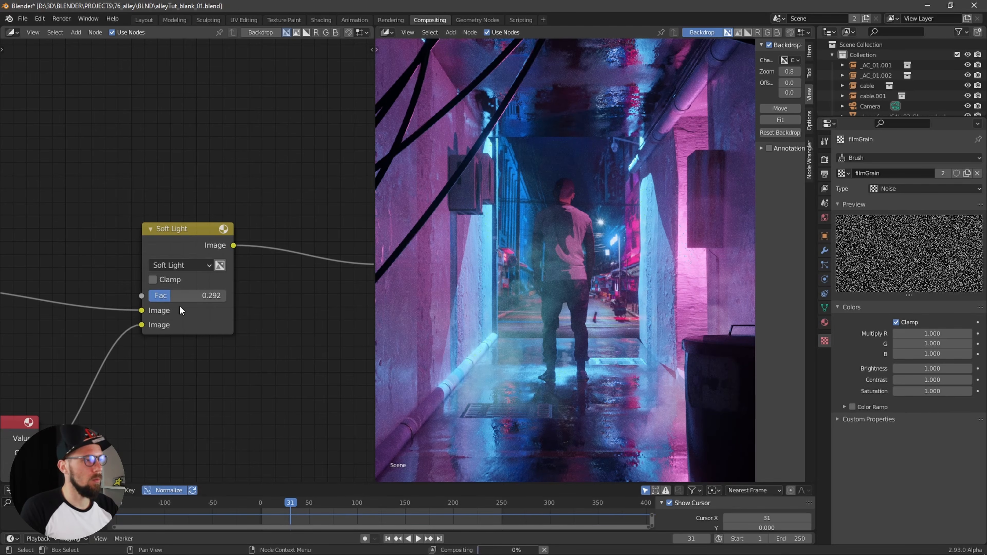
drag(174, 296, 191, 295)
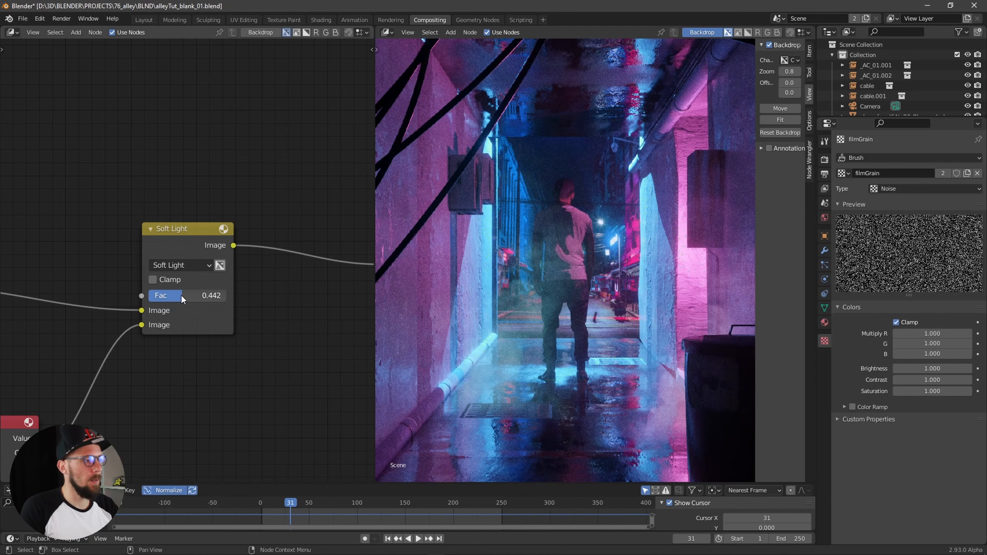
click(187, 296)
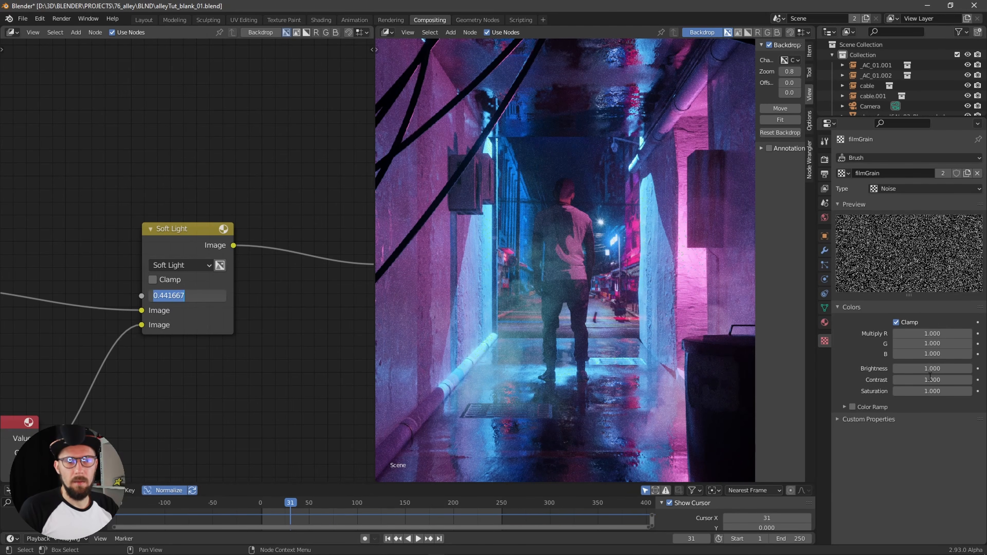
Raise the filmGrain texture's brightness to 1.370 and switch the grain mixing node's blend mode to Overlay.
mouse_move(932, 368)
mouse_down()
mouse_move(913, 368)
mouse_move(950, 372)
mouse_up()
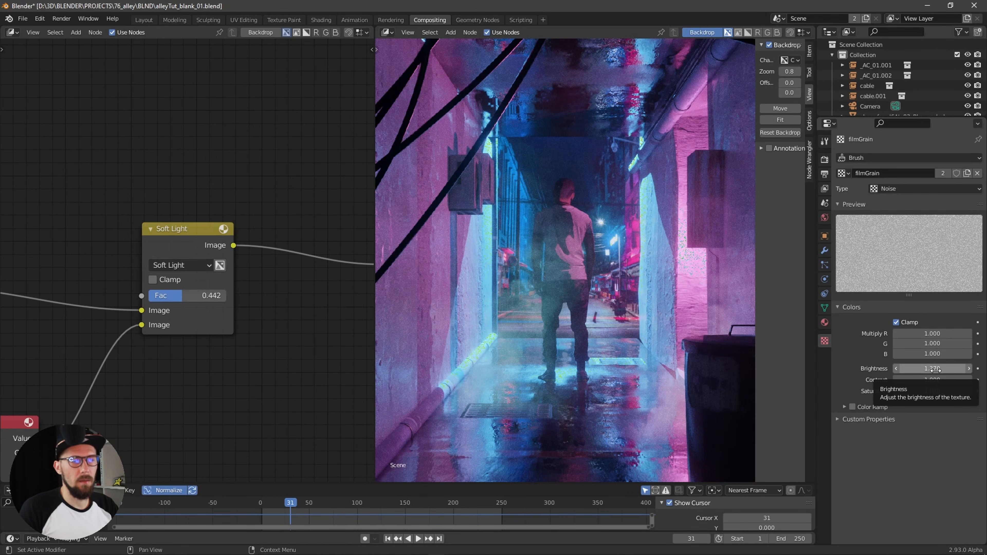
click(166, 265)
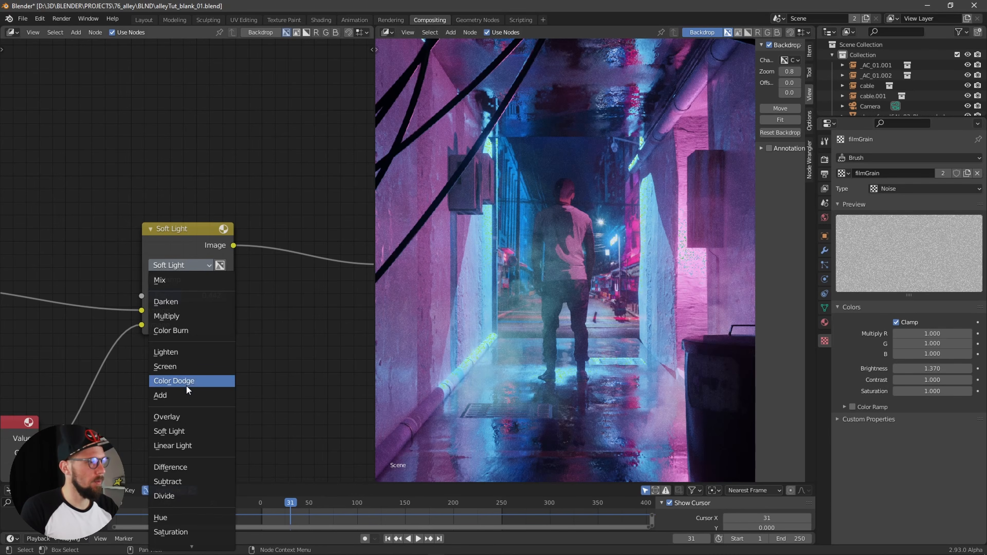
click(186, 416)
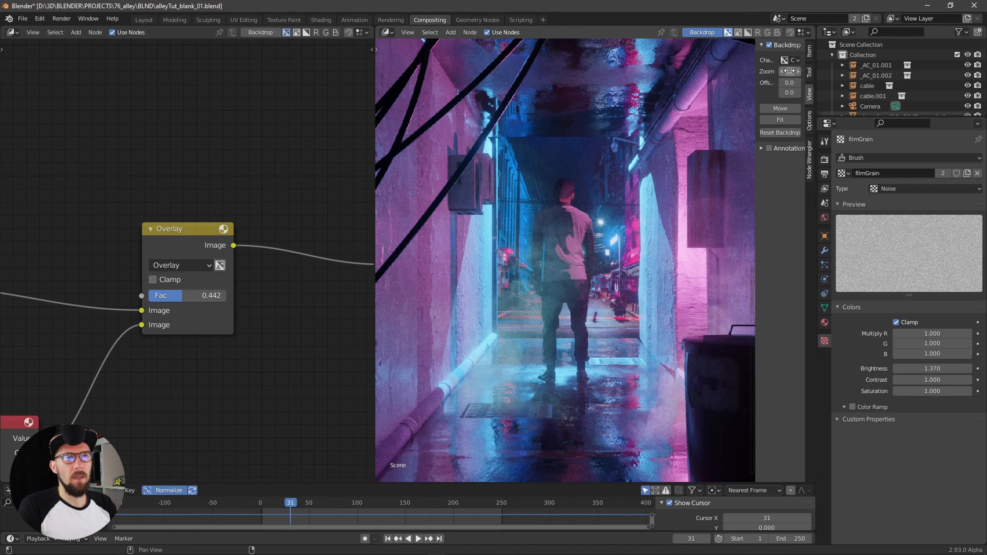
mouse_move(791, 71)
mouse_down()
mouse_move(823, 66)
mouse_move(794, 66)
mouse_up()
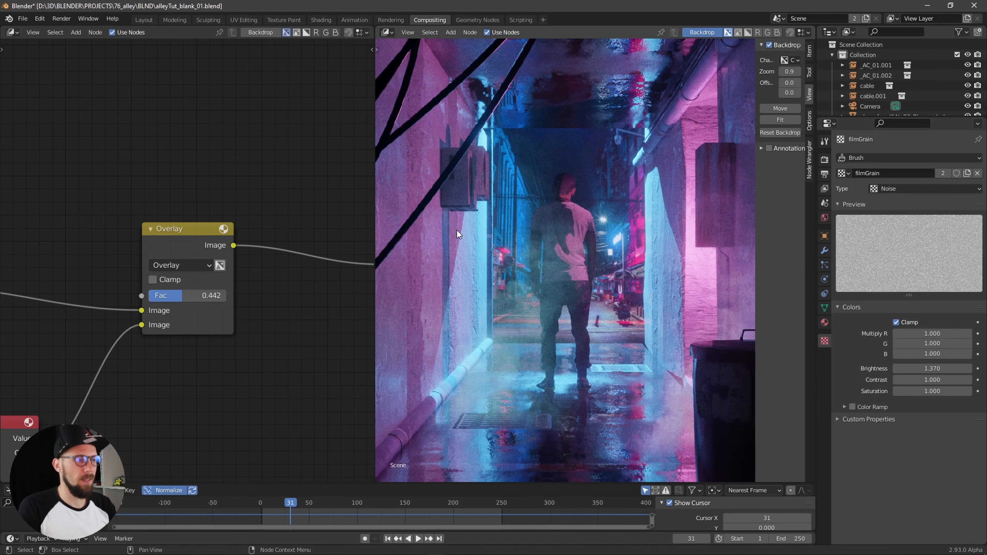
Move the Viewer and Composite nodes together farther away from the Overlay node and reduce the backdrop zoom to 0.3.
ctrl+middle_drag(304, 318, 267, 340)
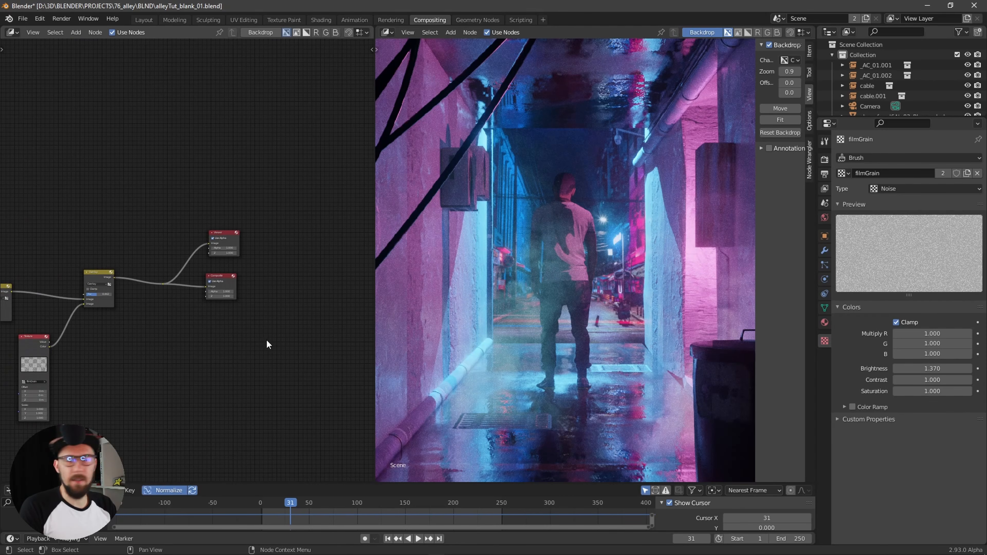
middle_drag(189, 350, 268, 351)
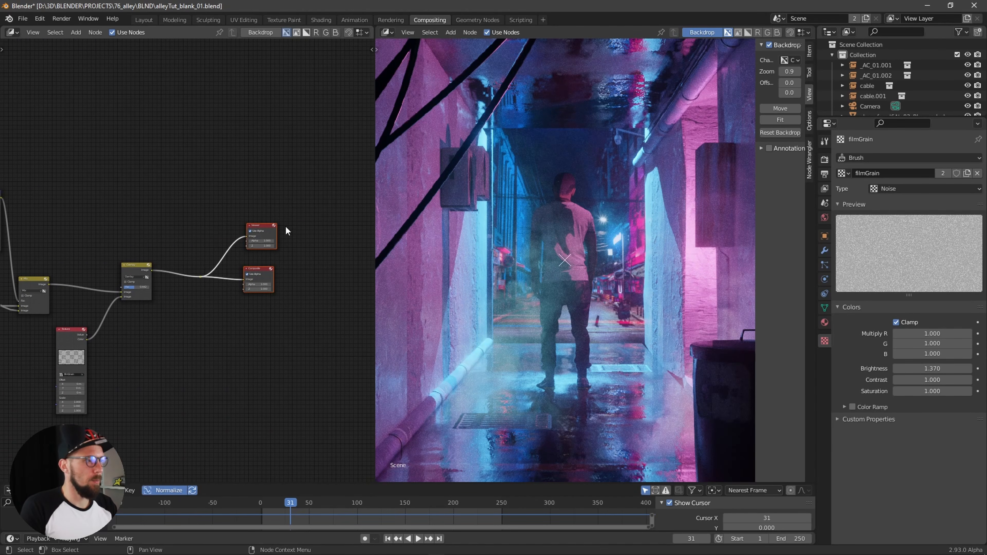
drag(308, 190, 193, 296)
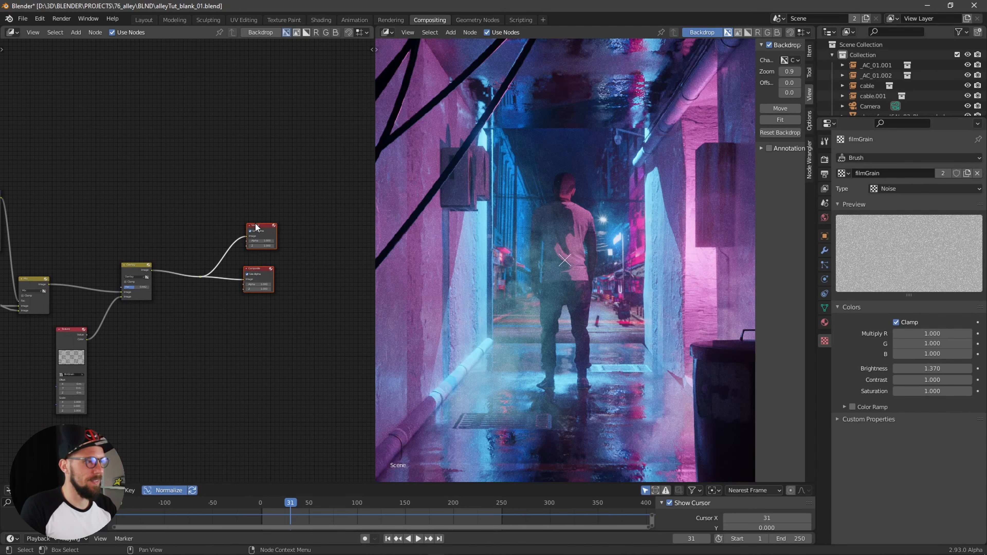
drag(256, 226, 318, 223)
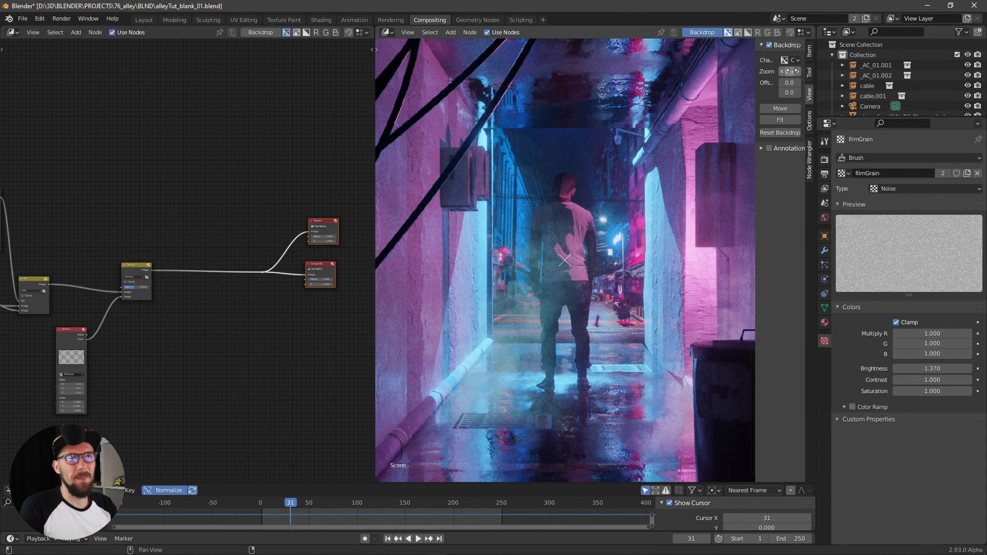
drag(790, 71, 765, 76)
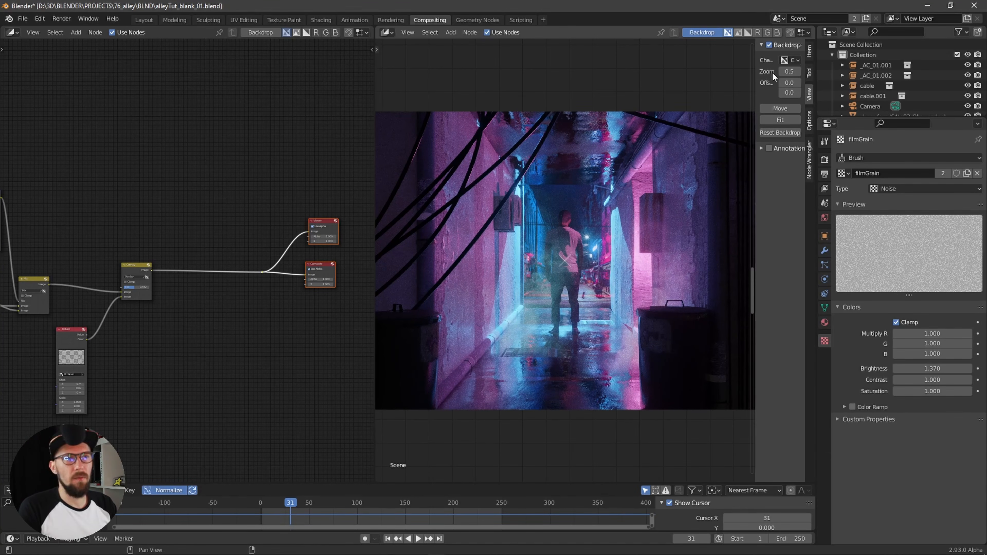
drag(772, 72, 761, 72)
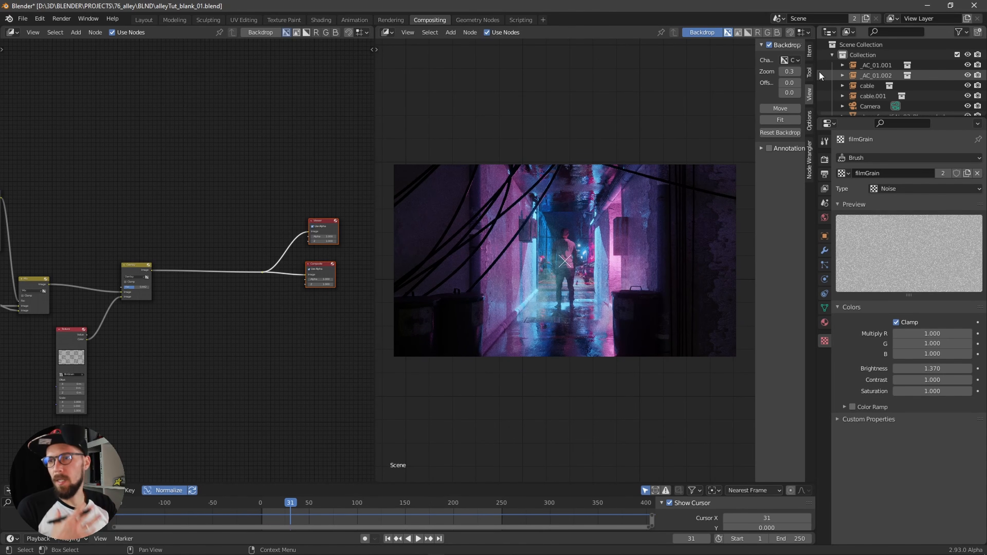
Add a Mix node on the link between the Overlay node and the Viewer and Composite nodes.
alt+drag(234, 303, 288, 307)
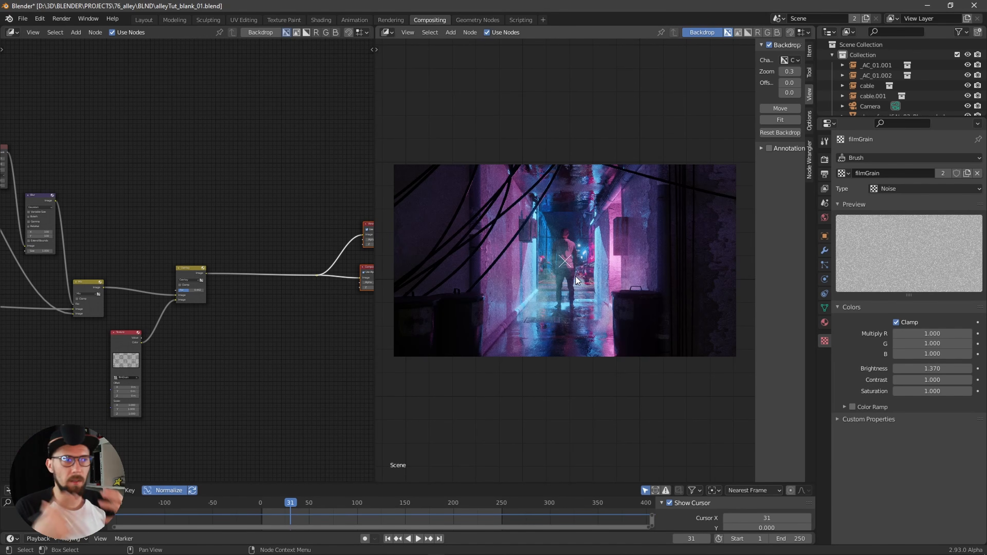
mouse_move(257, 232)
alt+mouse_down()
mouse_move(260, 247)
mouse_move(304, 246)
mouse_move(259, 242)
alt+mouse_up()
key(shift+a)
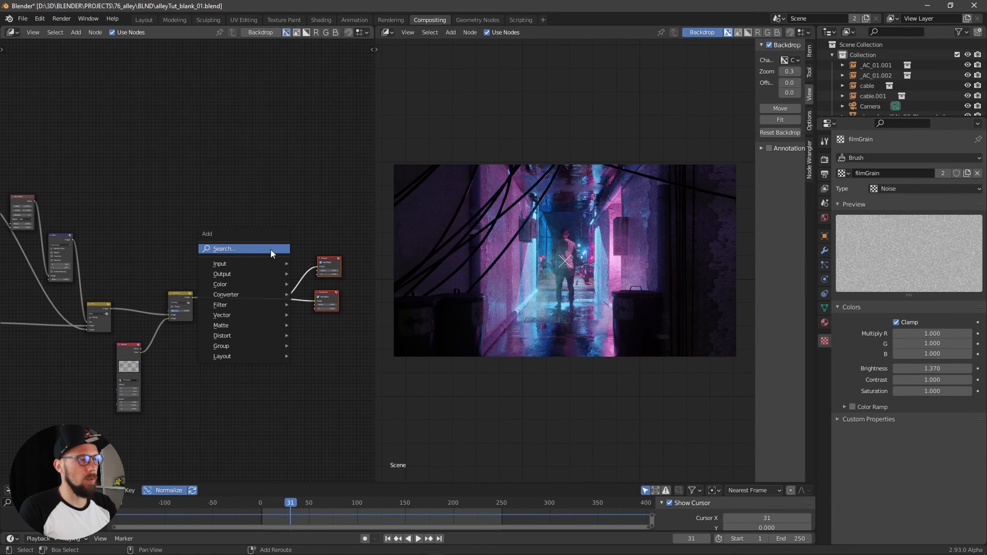
click(271, 249)
text(mi)
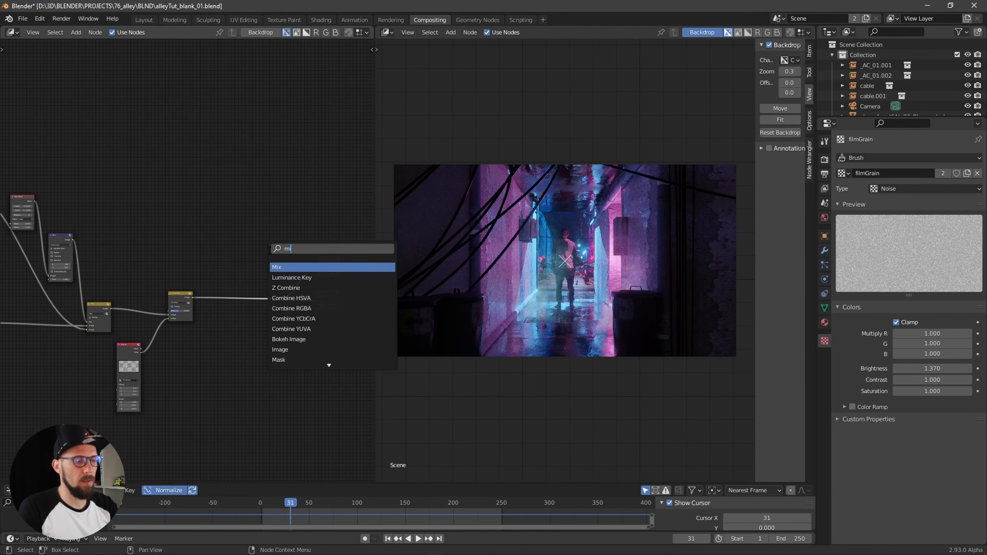
click(298, 267)
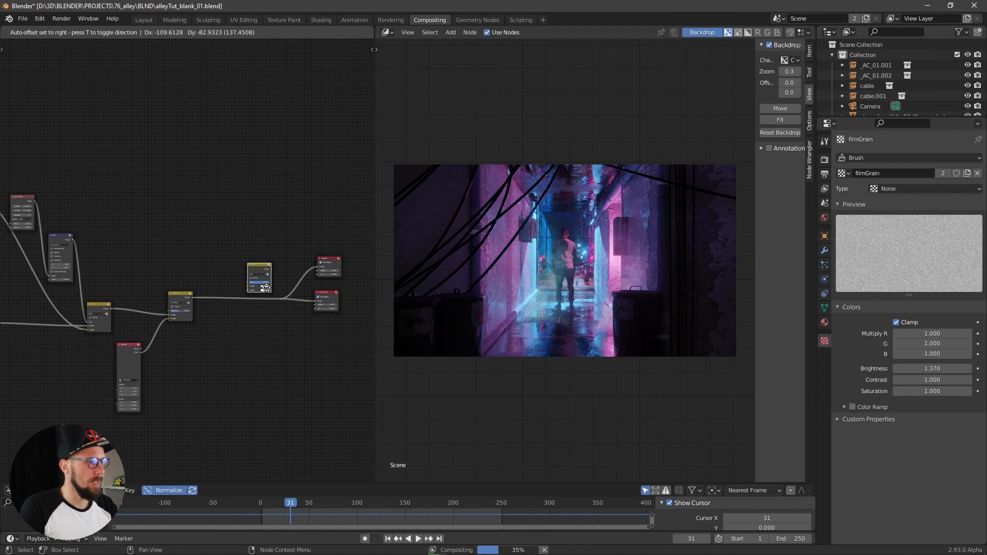
click(274, 293)
Duplicate the alley scene's Render Layers node and place the copy below the link between the Overlay and Mix nodes.
ctrl+alt+drag(274, 292, 352, 306)
alt+drag(182, 370, 260, 353)
scroll(261, 357, down, 6)
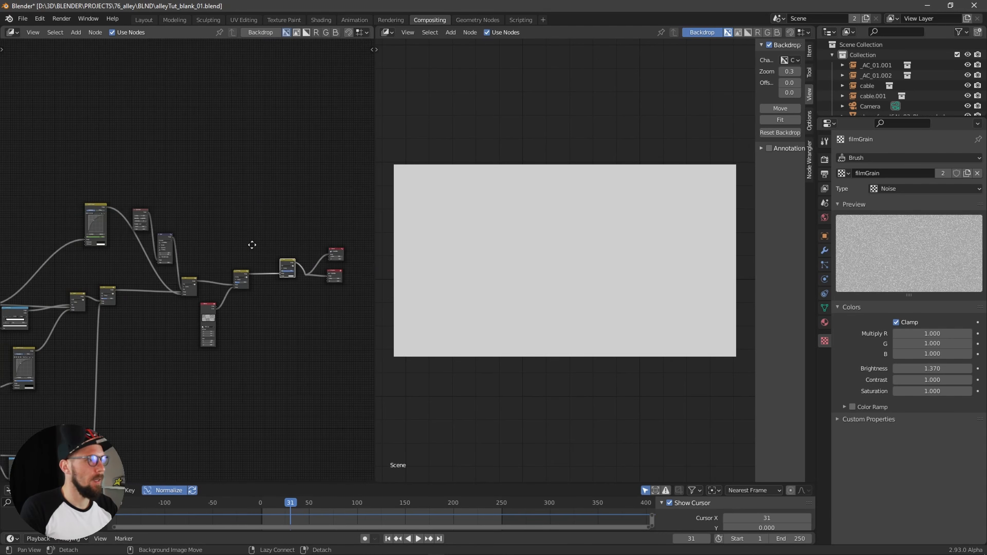
click(29, 281)
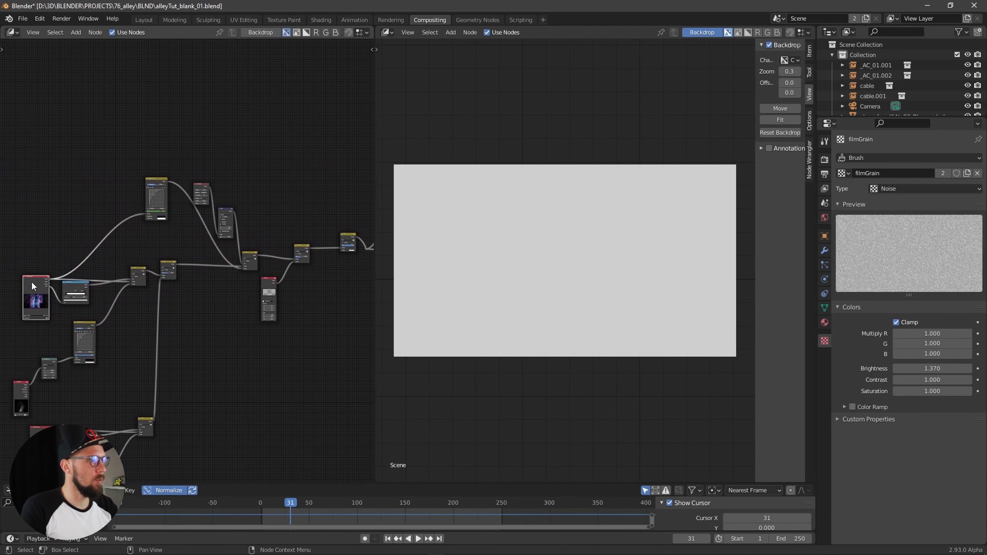
key(shift+d)
click(356, 190)
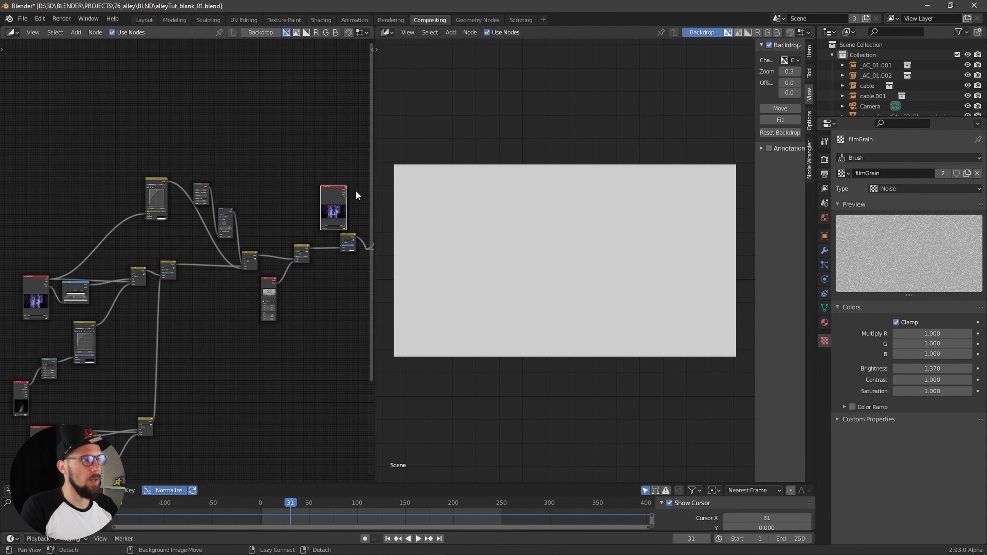
alt+drag(356, 190, 326, 199)
drag(254, 167, 221, 349)
click(268, 341)
Connect the duplicated Render Layers node's Mist output to the new Mix node's second Image input and set its blend mode to Multiply.
middle_drag(281, 376, 283, 343)
scroll(283, 348, up, 2)
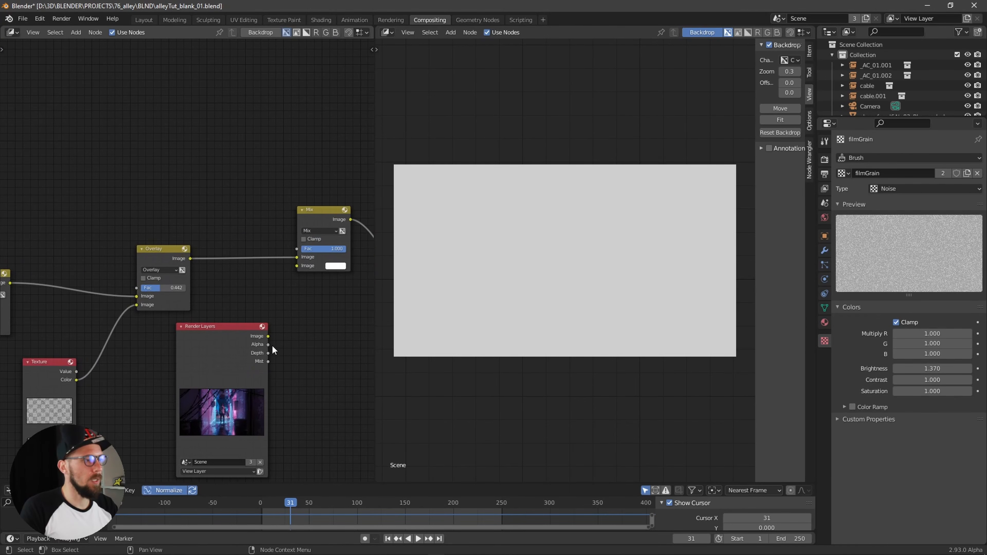
drag(268, 361, 297, 265)
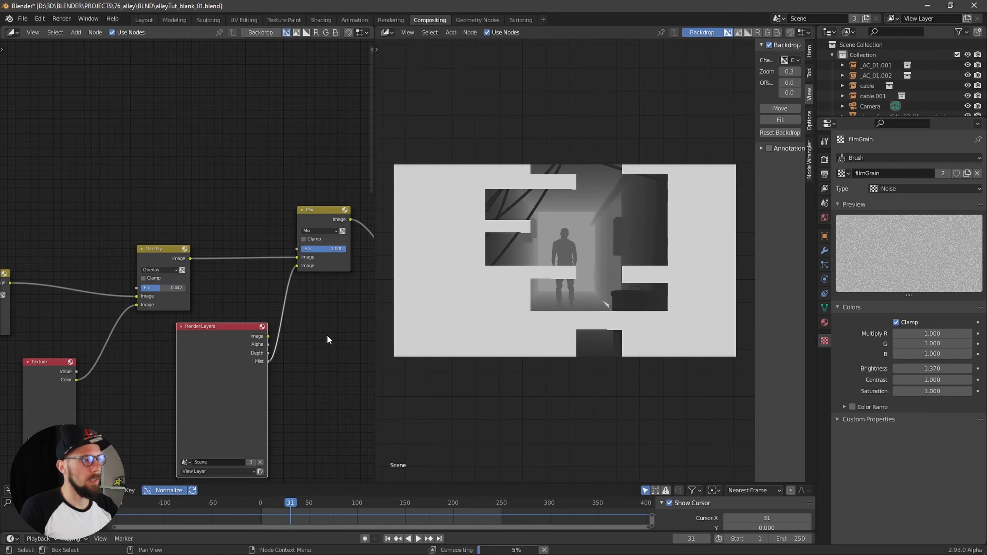
middle_drag(328, 334, 305, 309)
click(285, 238)
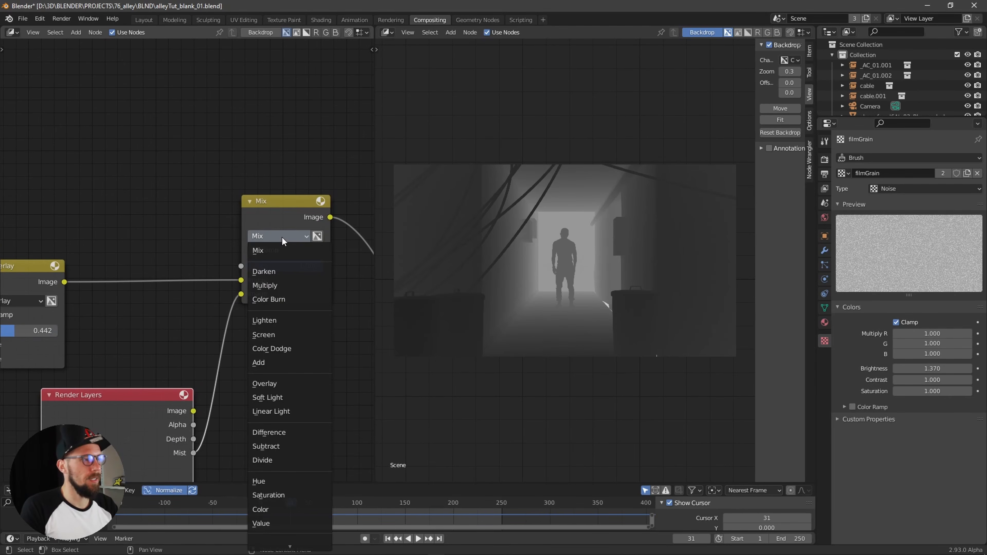
click(275, 286)
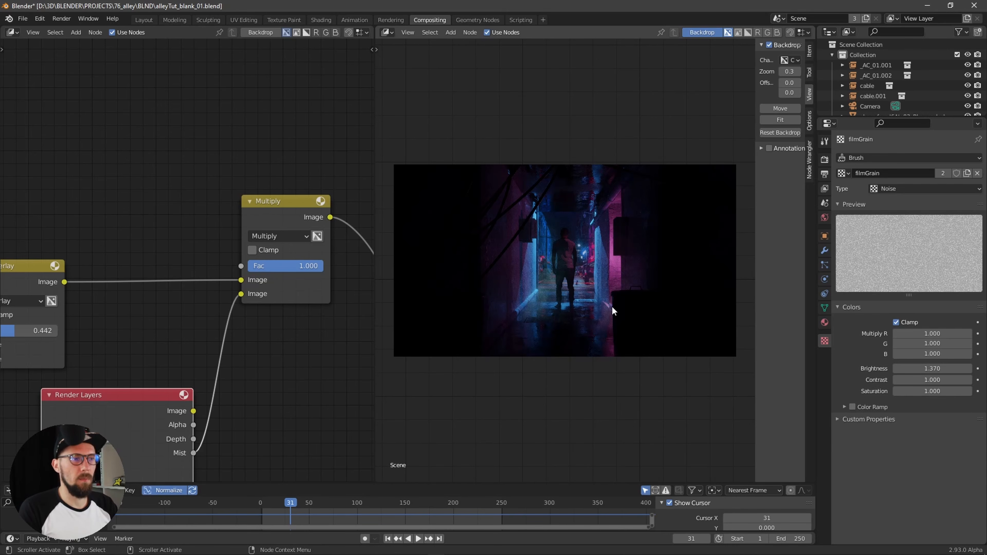
Add a ColorRamp node above the Overlay node and connect its Image output to the Multiply node's Fac input.
middle_drag(236, 150, 272, 172)
key(shift+a)
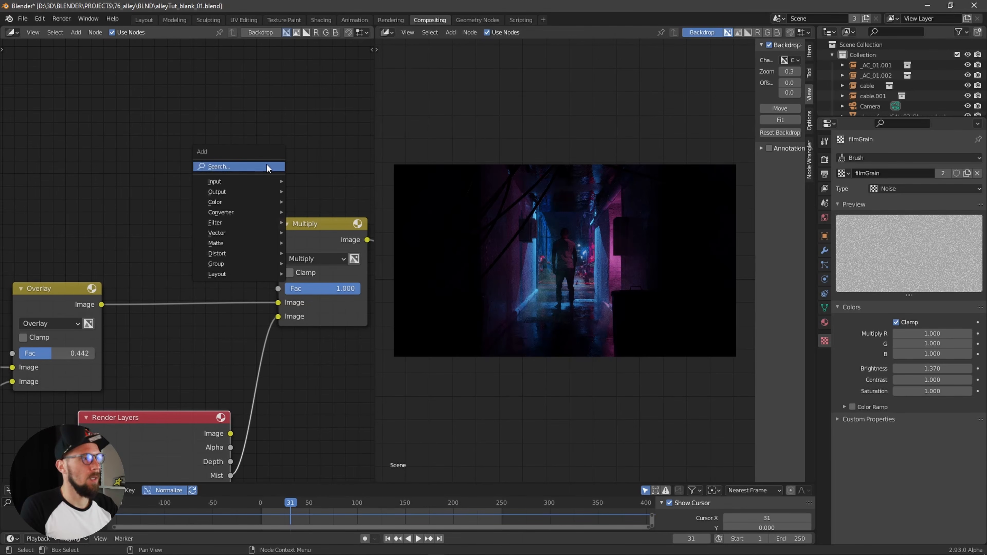
click(272, 172)
text(ramp)
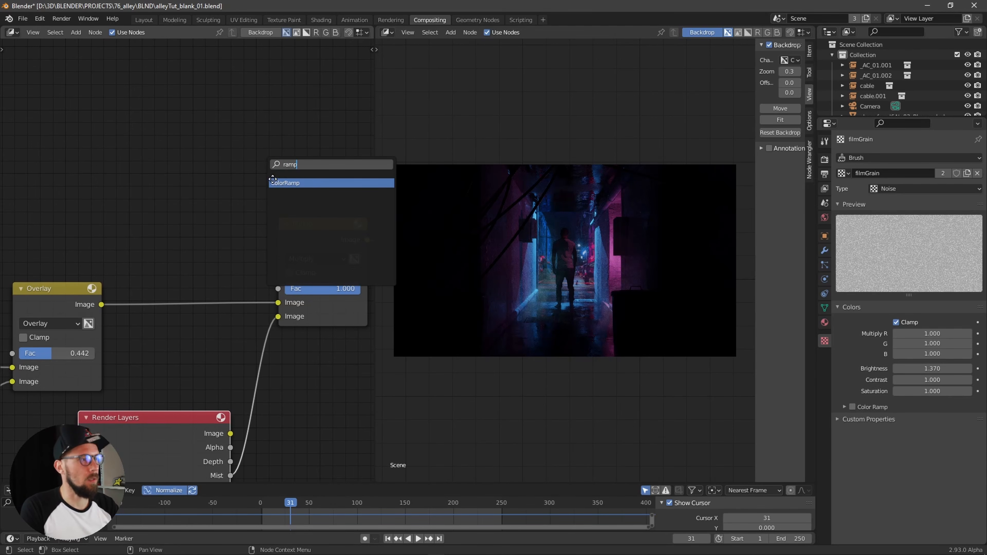
click(278, 184)
click(222, 123)
drag(223, 121, 268, 291)
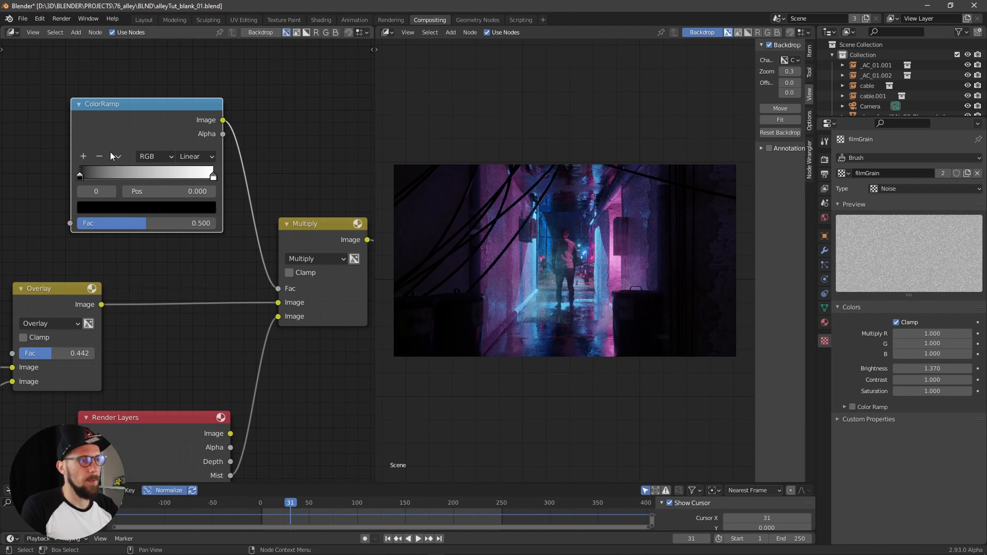
Move the ColorRamp's black stop to about 0.145 and its white stop to about 0.882, and render the current frame.
drag(80, 176, 104, 176)
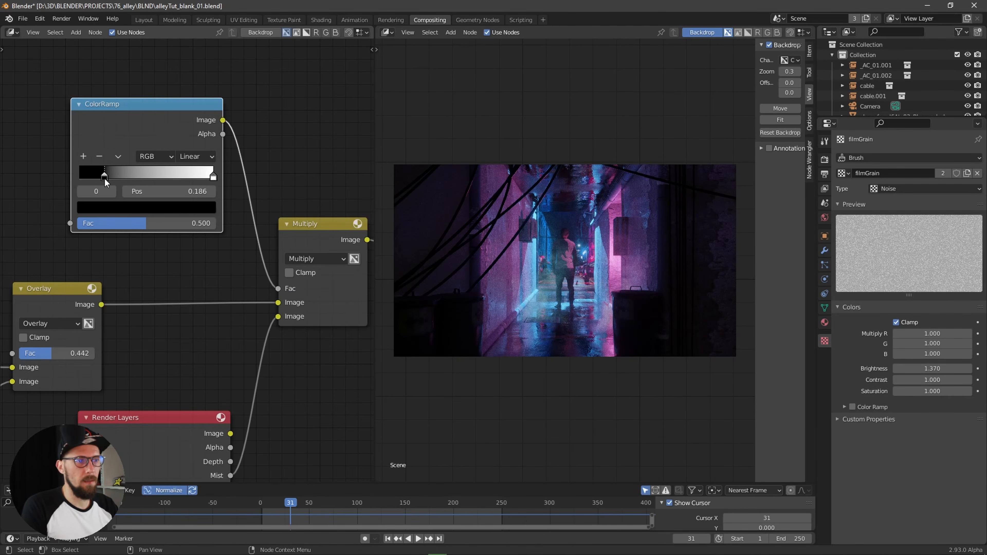
drag(104, 175, 133, 176)
mouse_move(206, 177)
mouse_down()
mouse_move(170, 179)
mouse_move(202, 178)
mouse_up()
drag(136, 176, 99, 175)
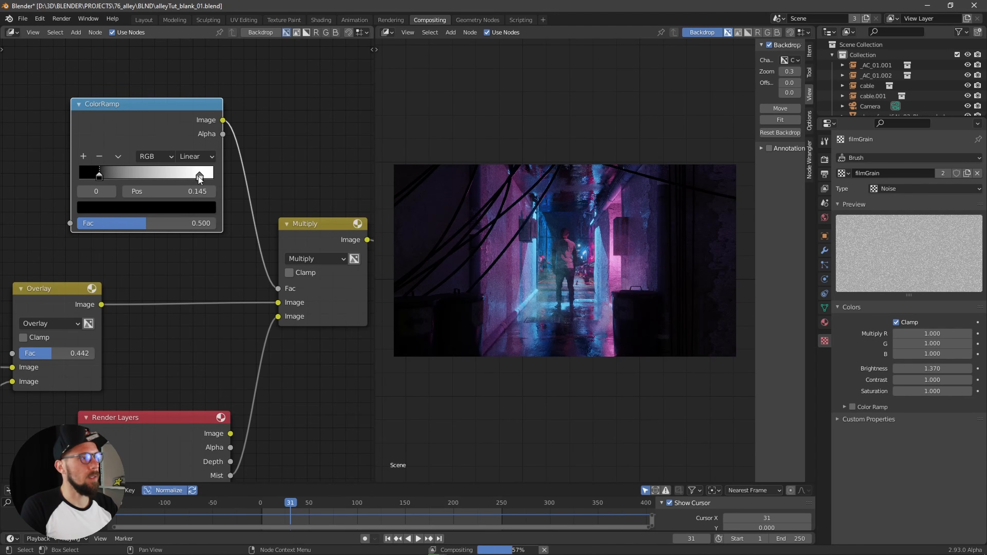
mouse_move(200, 176)
mouse_down()
mouse_move(169, 176)
mouse_move(197, 176)
mouse_up()
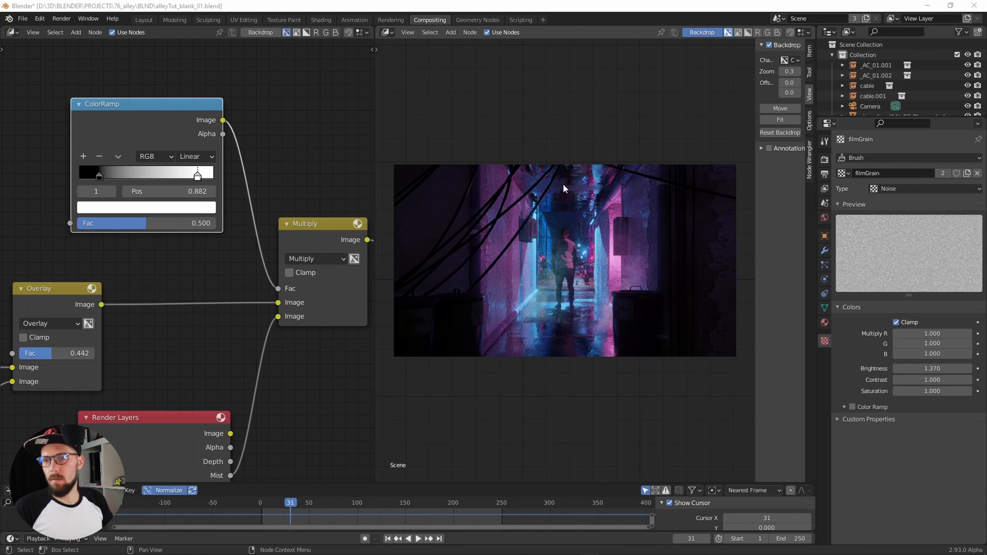
key(F12)
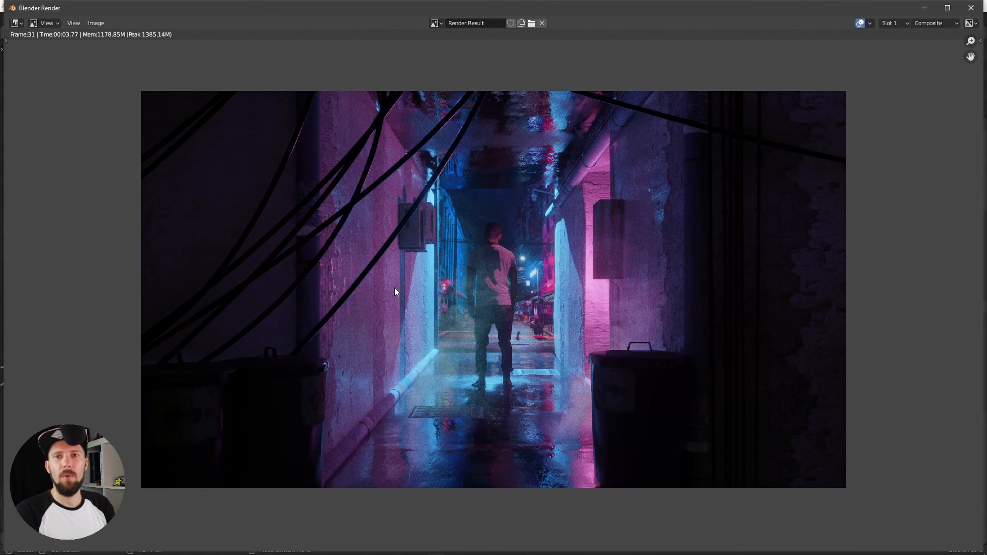